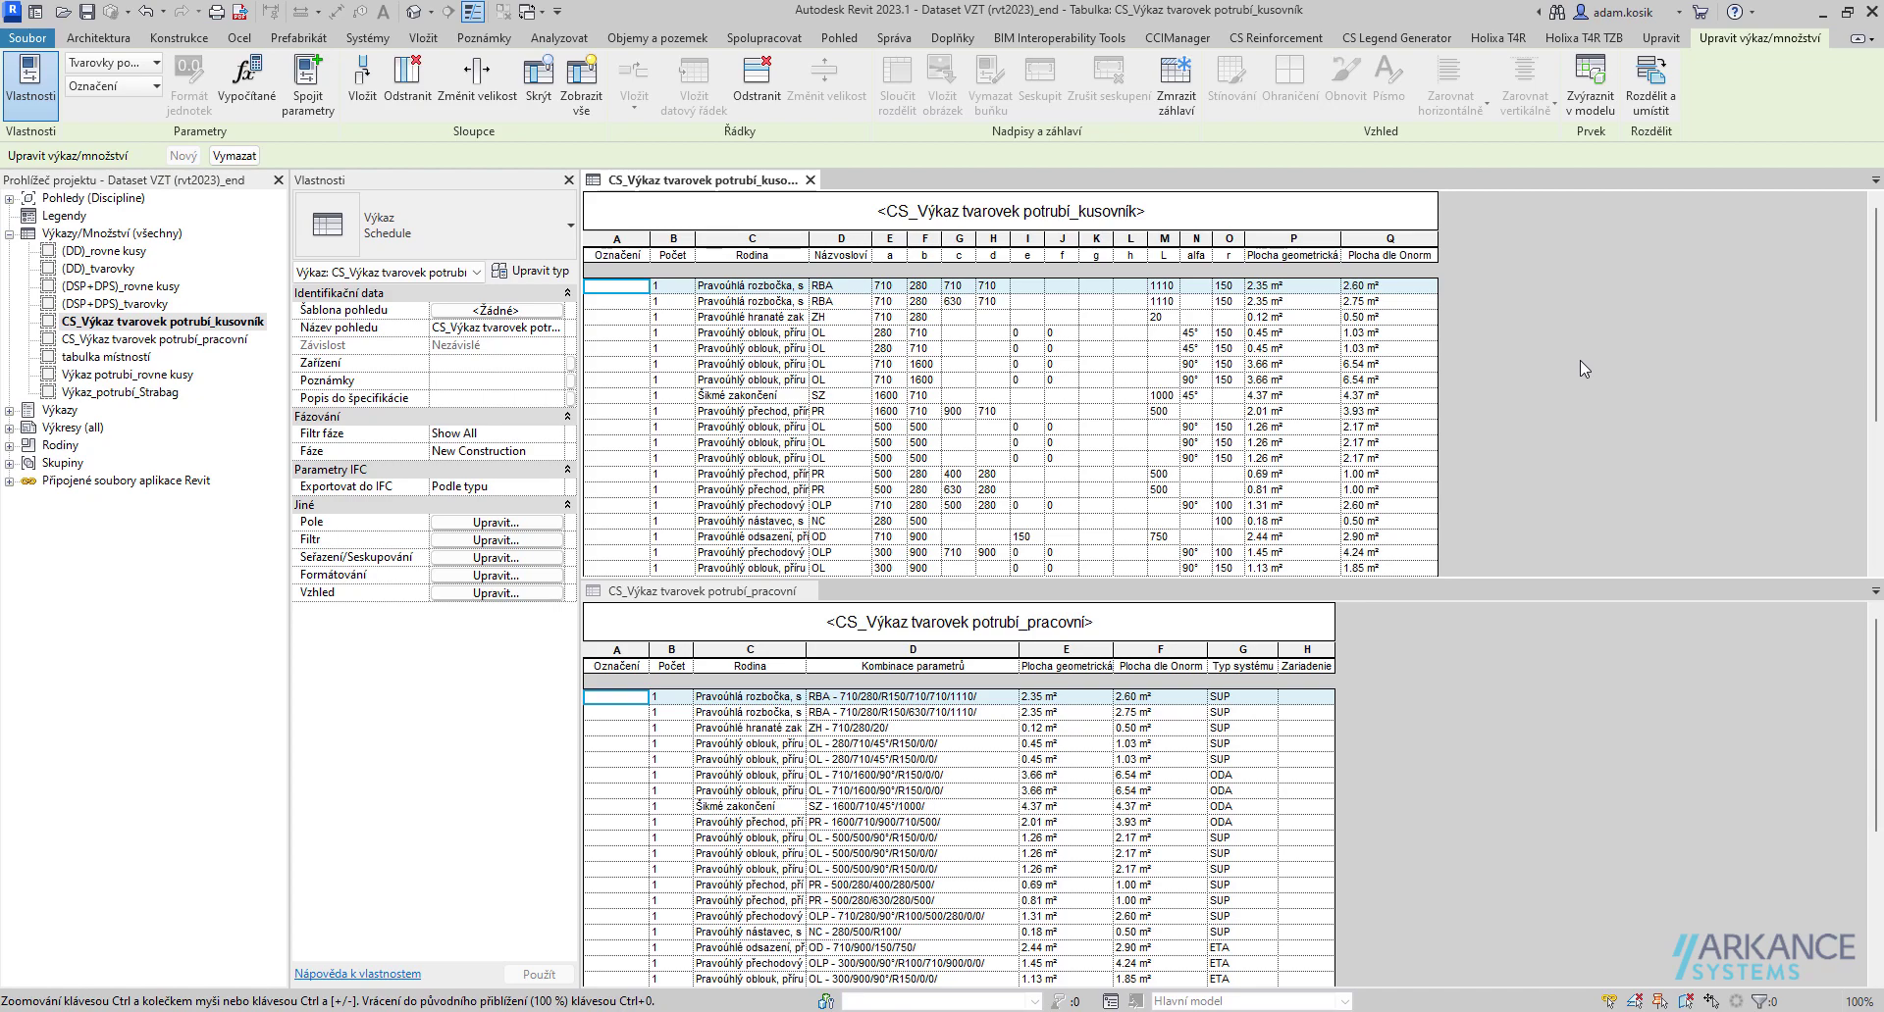
# Review the schedule's sorting, formatting and appearance settings, then widen column C (Rodina) in both schedules.
pyautogui.click(510, 540)
pyautogui.click(1275, 290)
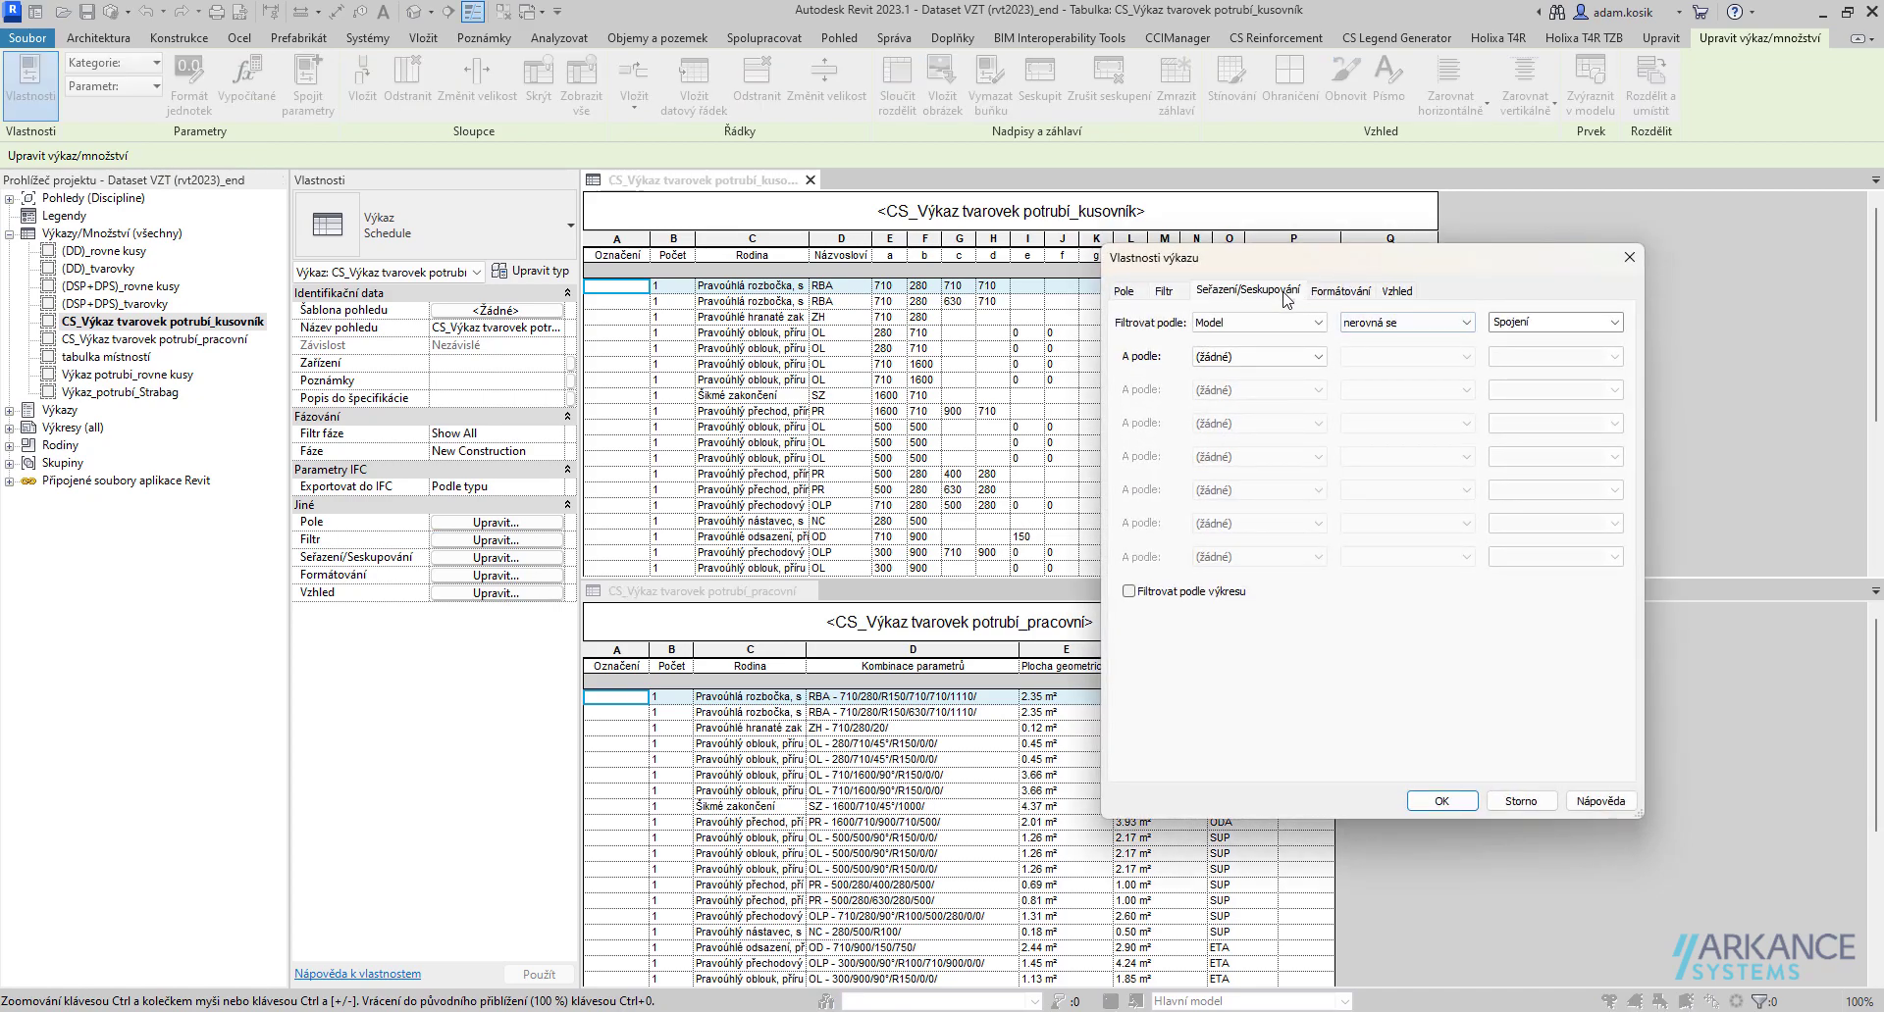
pyautogui.click(1333, 291)
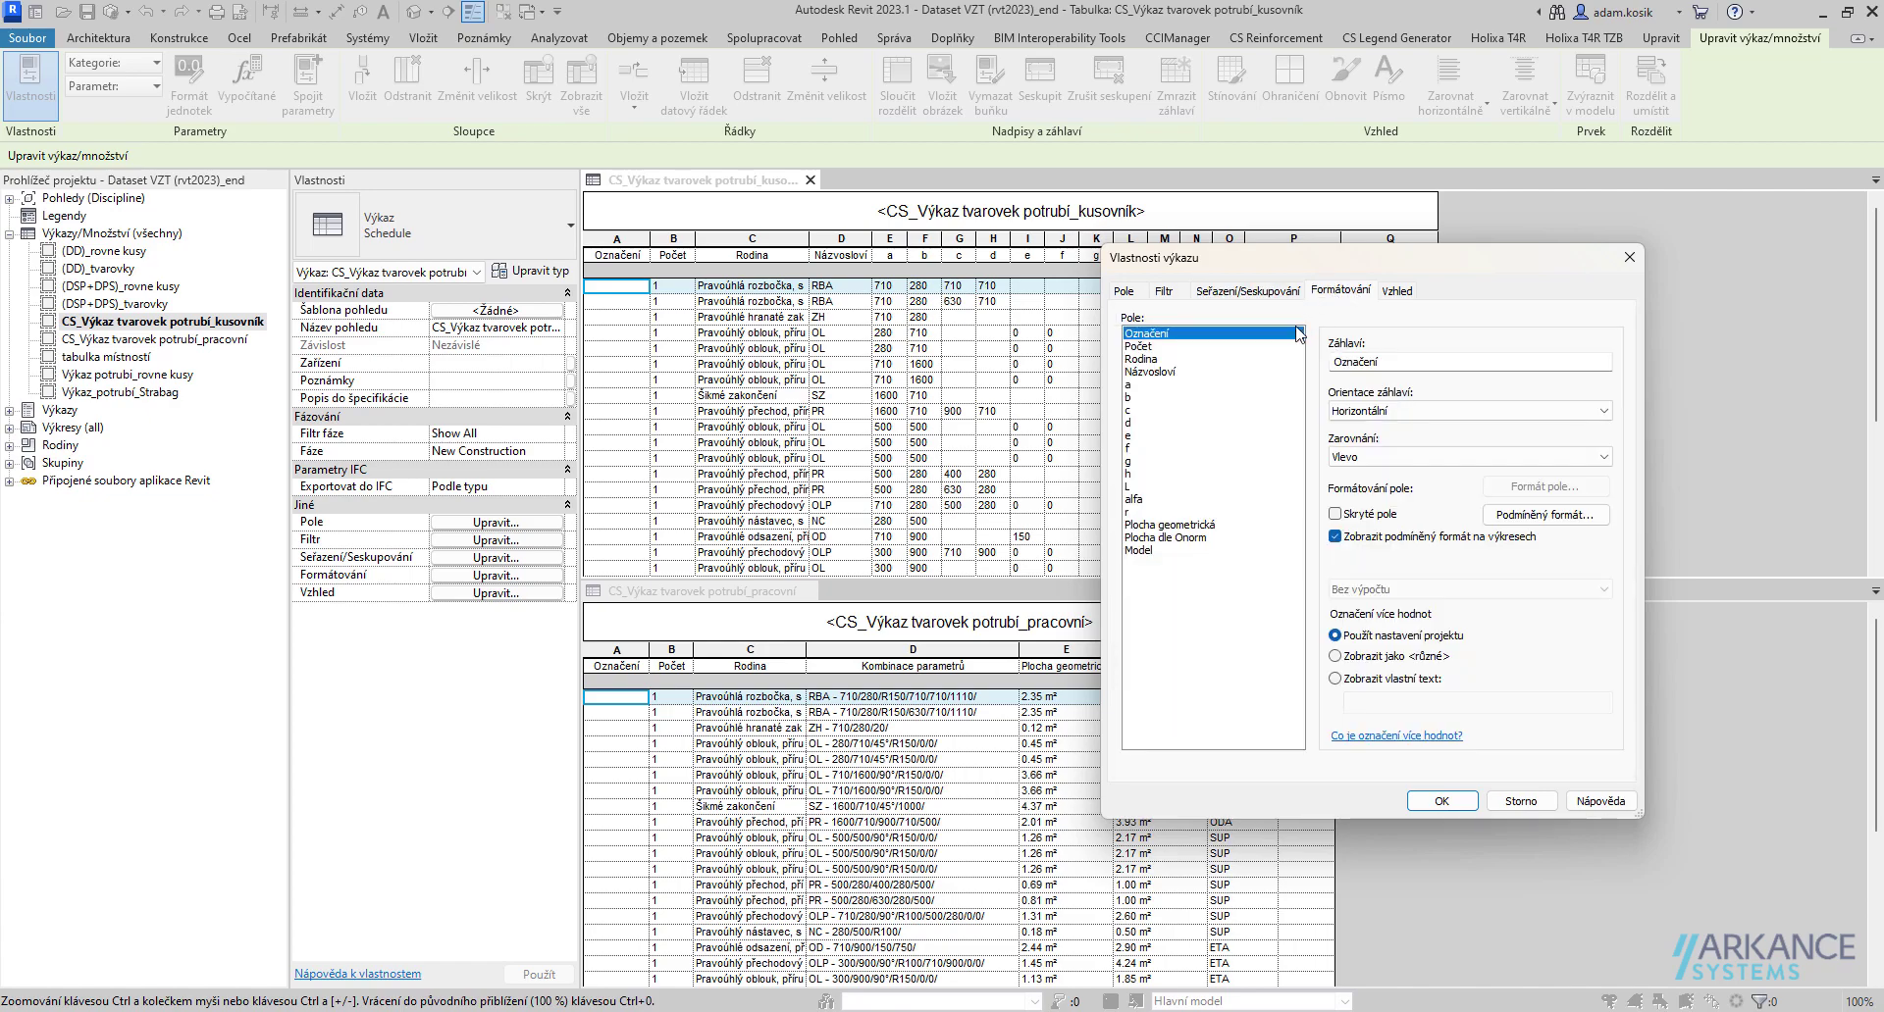
pyautogui.click(1383, 292)
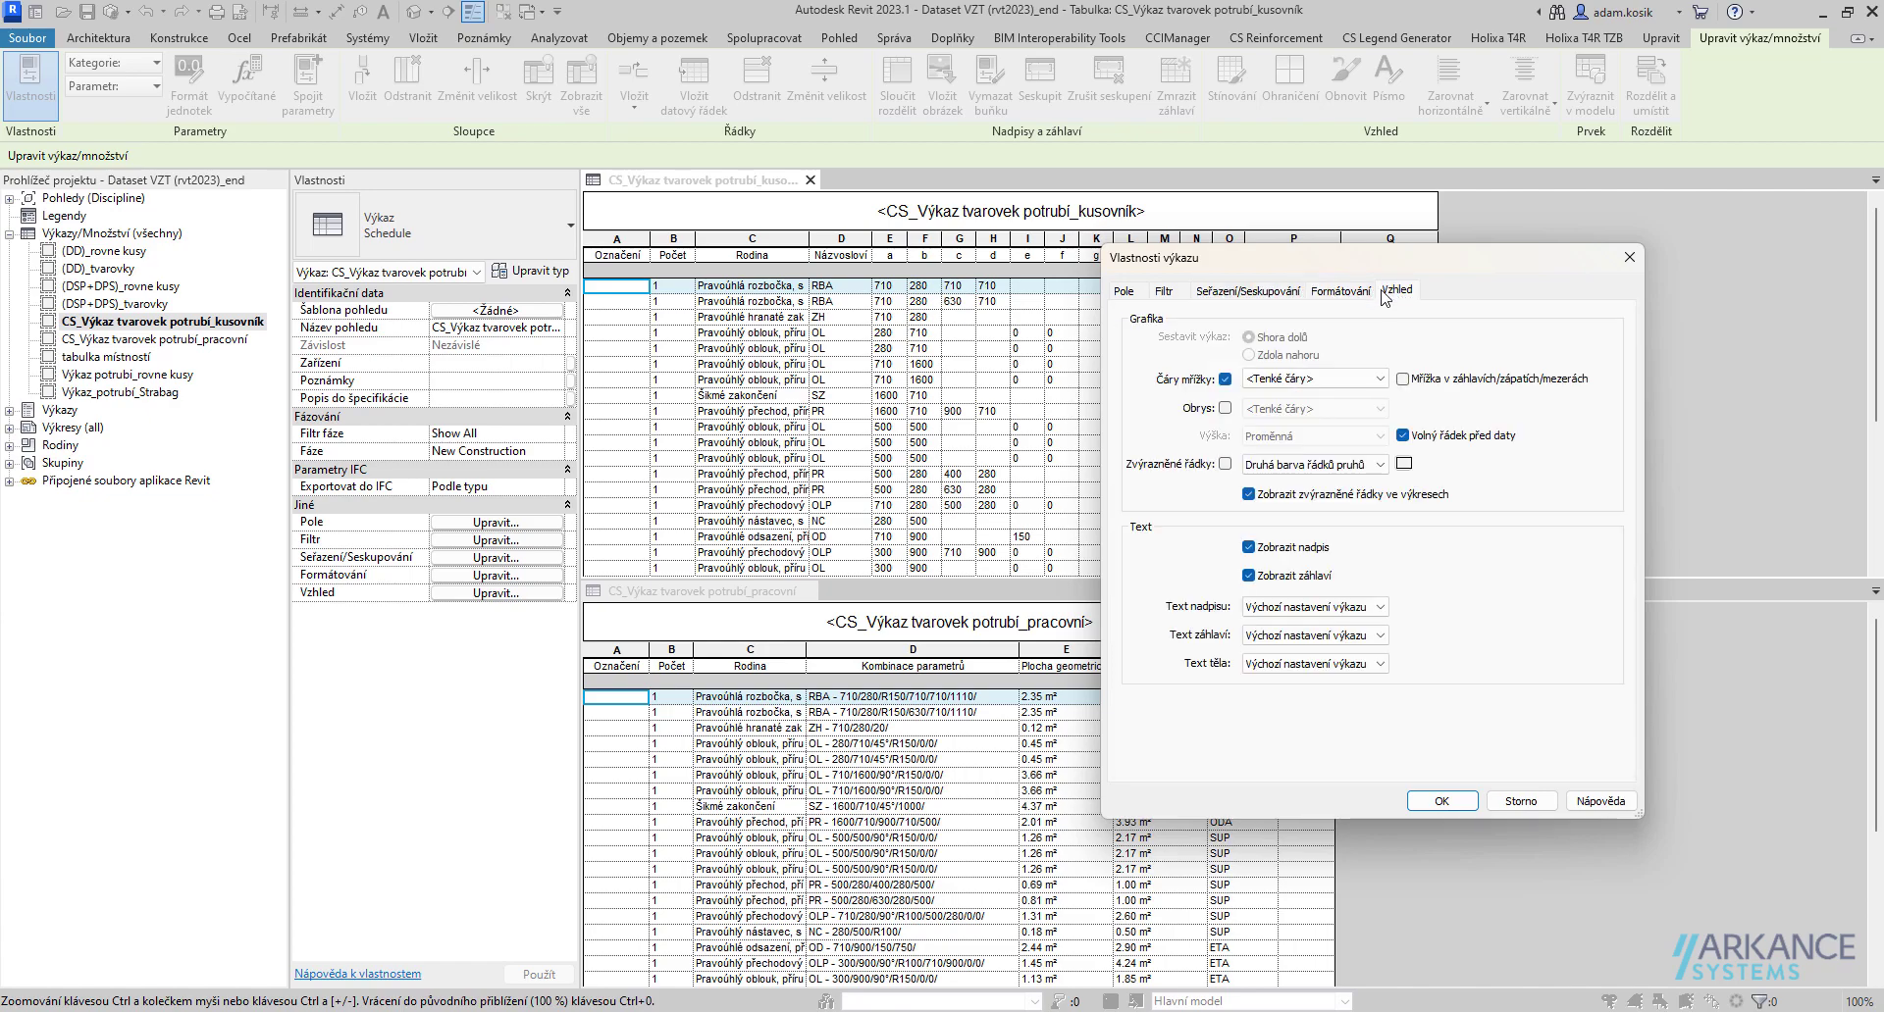
pyautogui.click(1617, 259)
pyautogui.moveTo(809, 239)
pyautogui.mouseDown()
pyautogui.moveTo(856, 242)
pyautogui.moveTo(810, 238)
pyautogui.mouseUp()
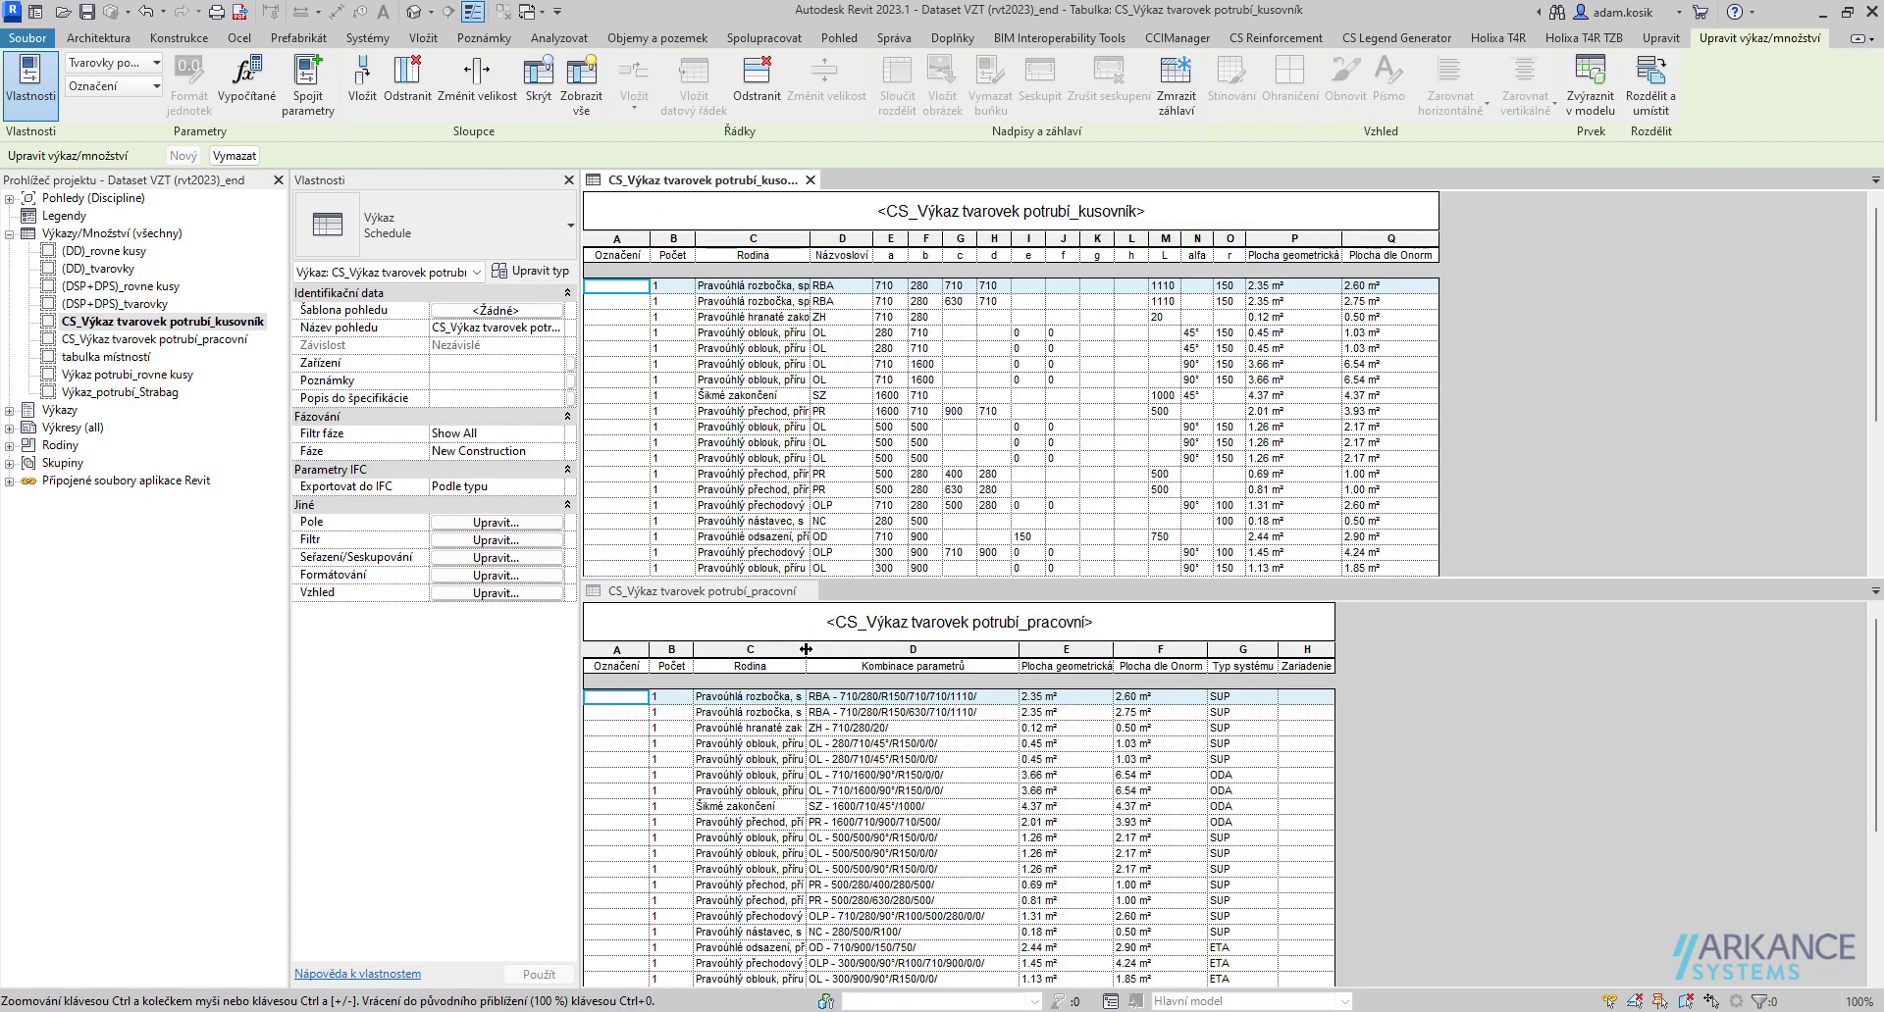
pyautogui.moveTo(805, 649); pyautogui.dragTo(806, 638)
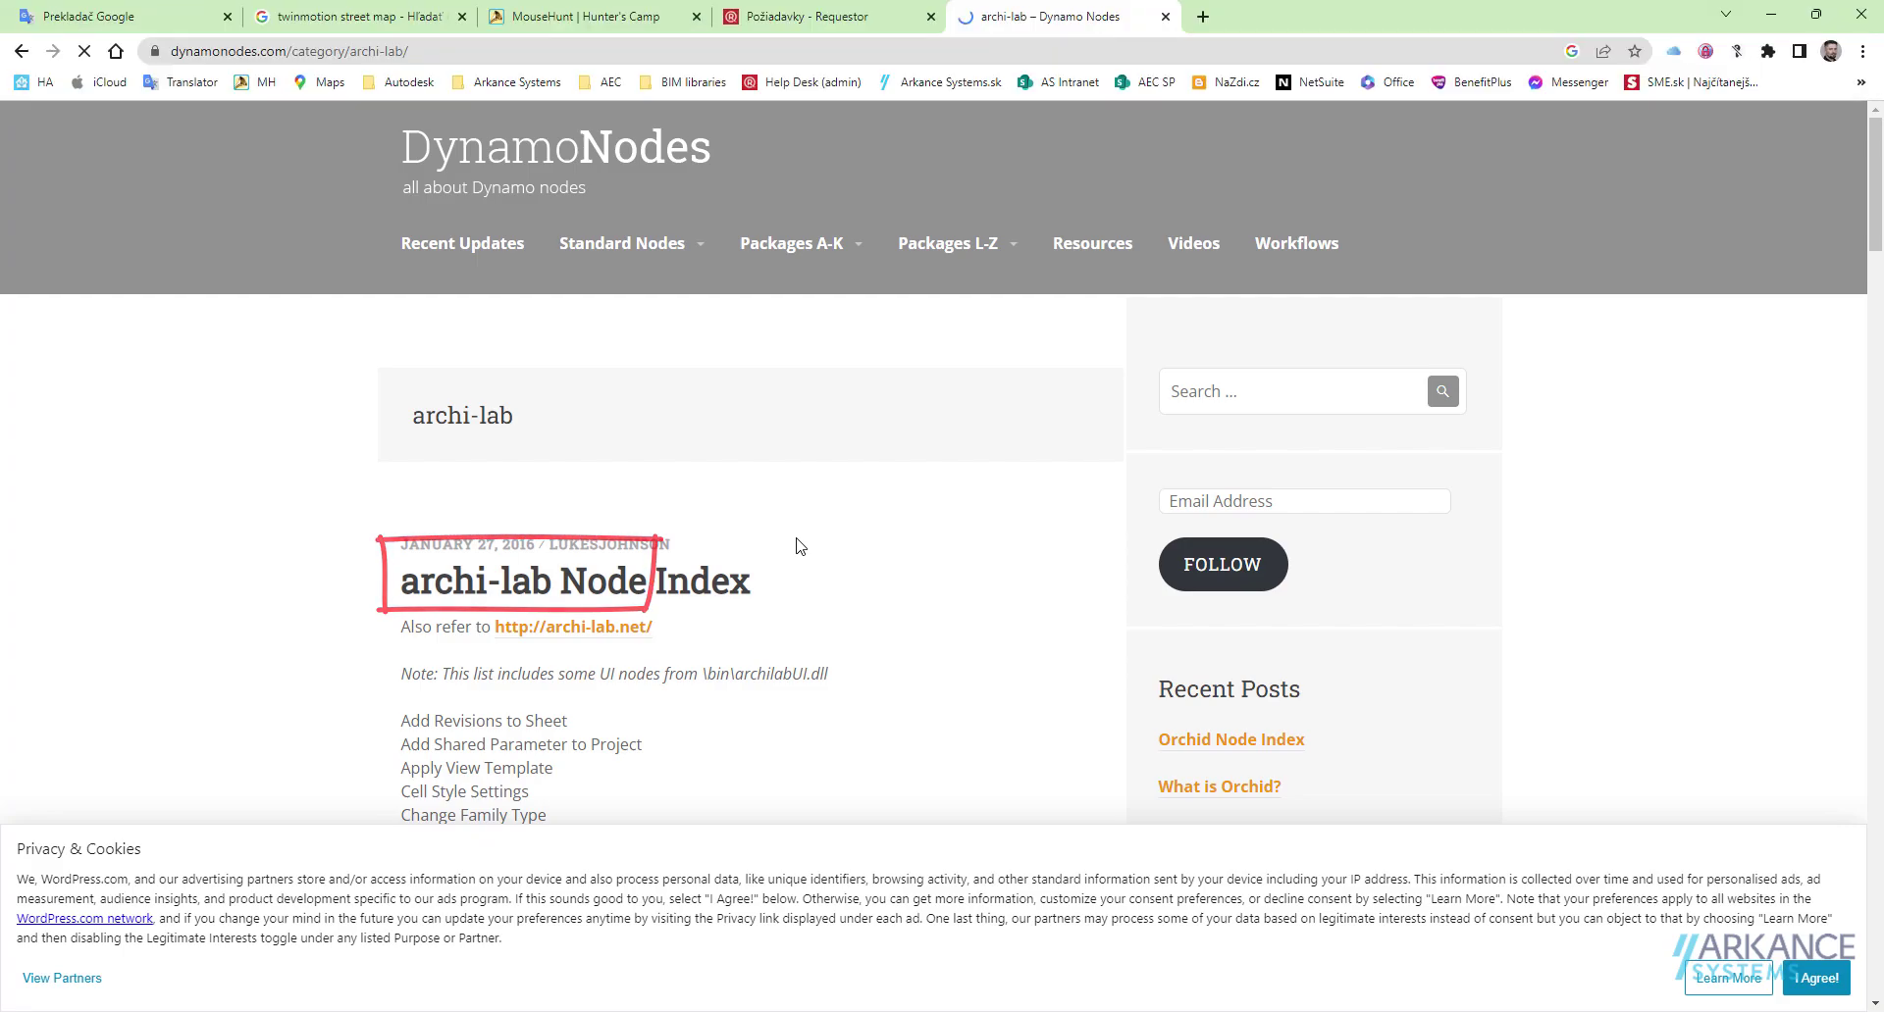
# Scroll the archi-lab Node Index down and highlight the Schedule Formatting entry.
pyautogui.scroll(-3, 799, 547)
pyautogui.scroll(-3, 657, 345)
pyautogui.scroll(-2, 551, 315)
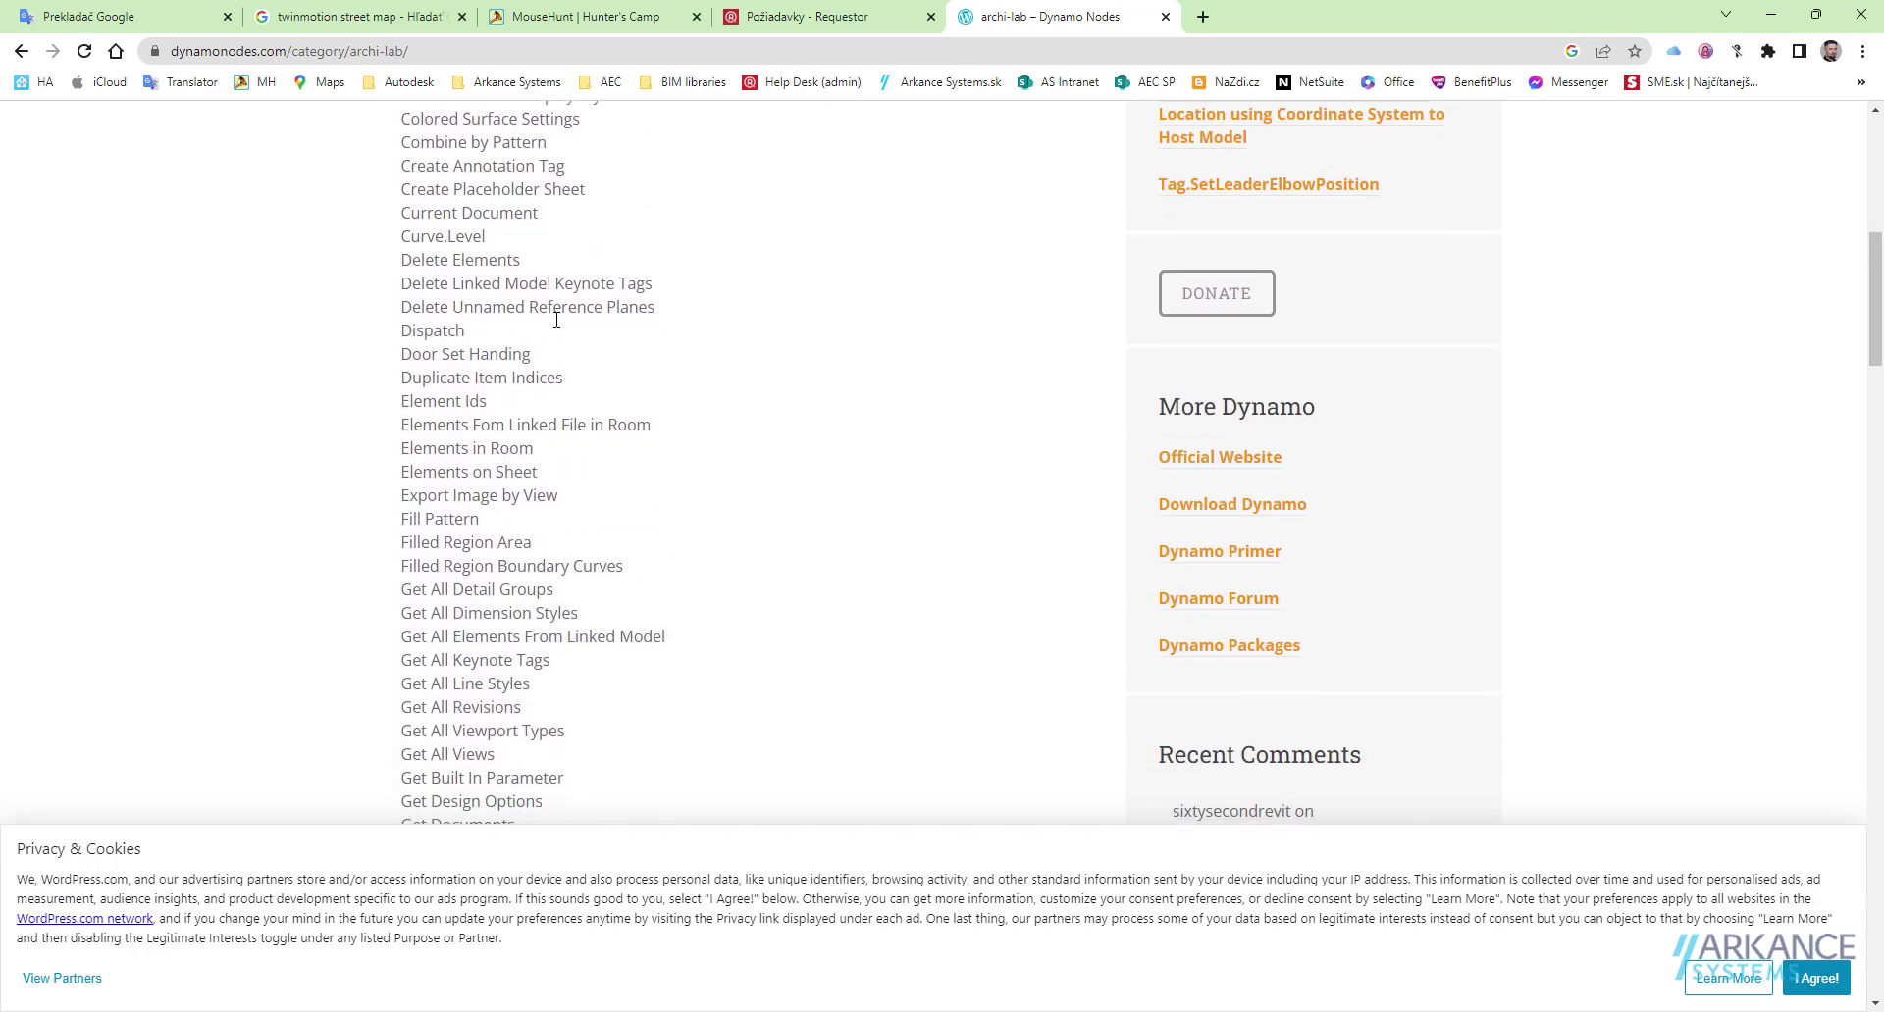
pyautogui.scroll(-4, 557, 320)
pyautogui.scroll(-6, 557, 320)
pyautogui.scroll(-5, 556, 320)
pyautogui.scroll(-1, 557, 320)
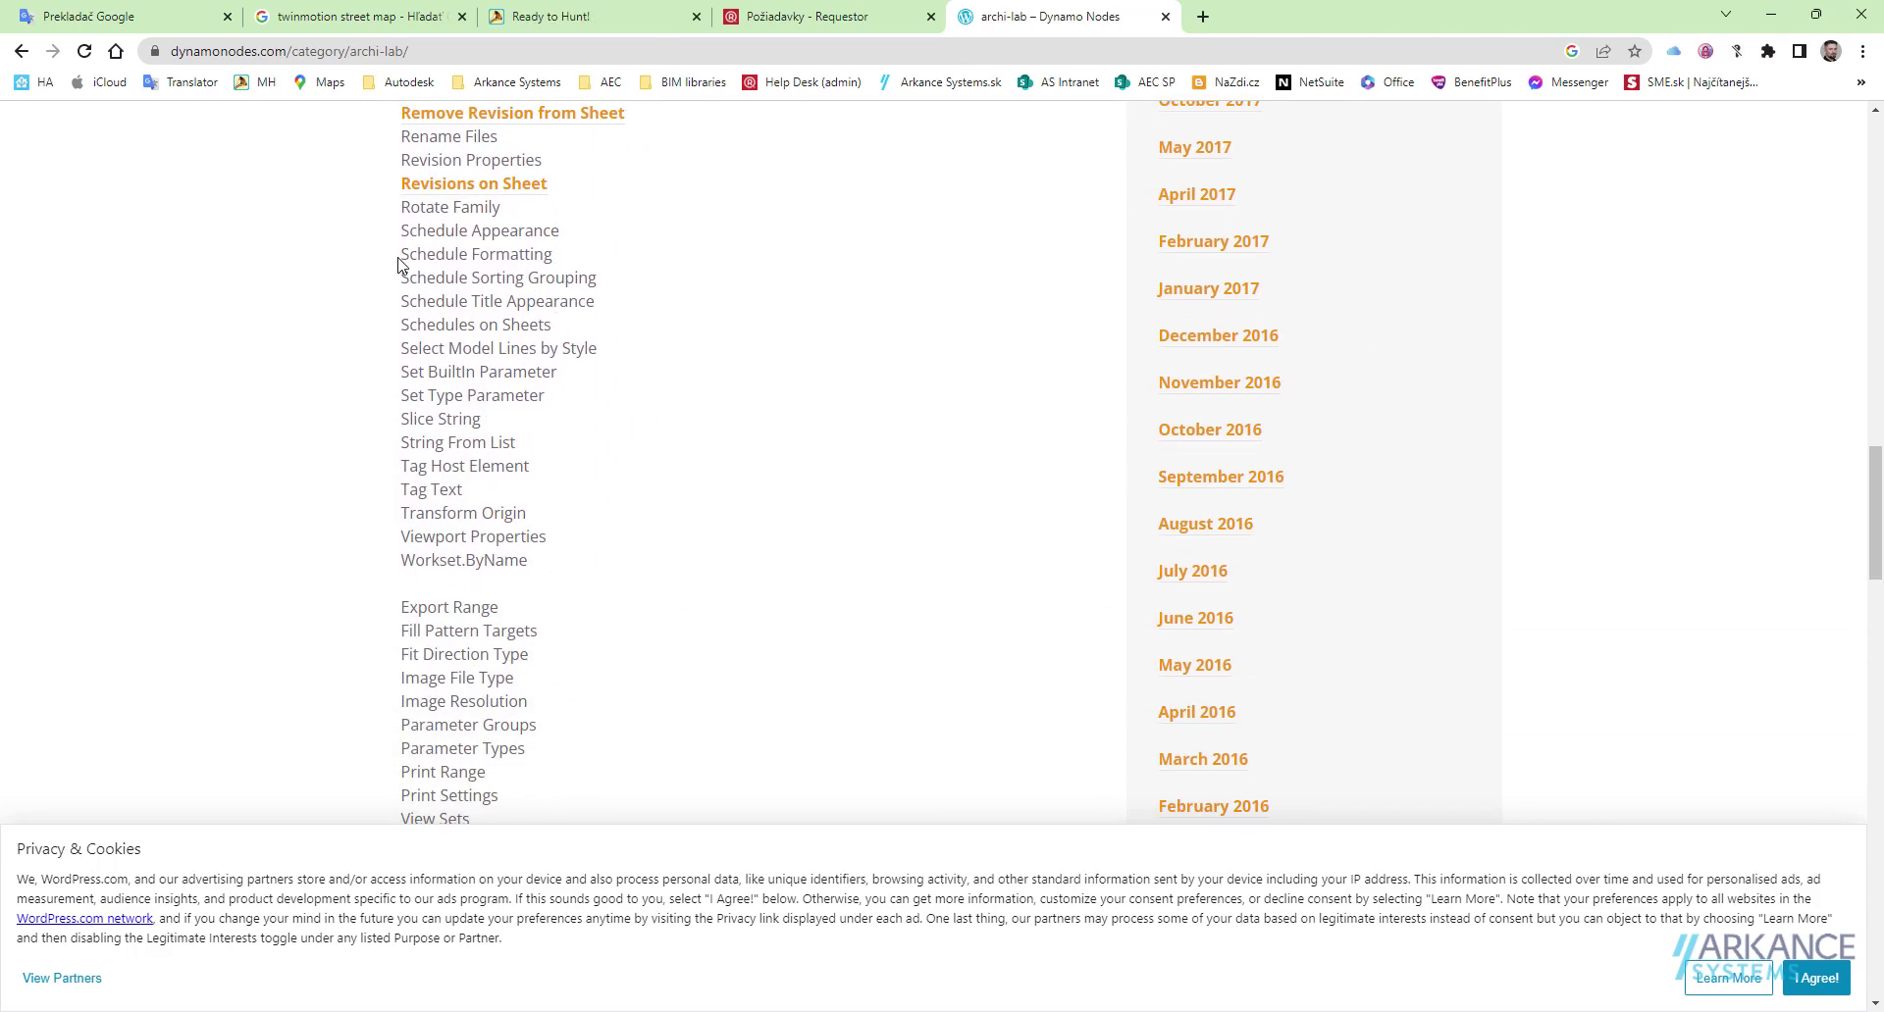
pyautogui.moveTo(408, 252); pyautogui.dragTo(550, 255)
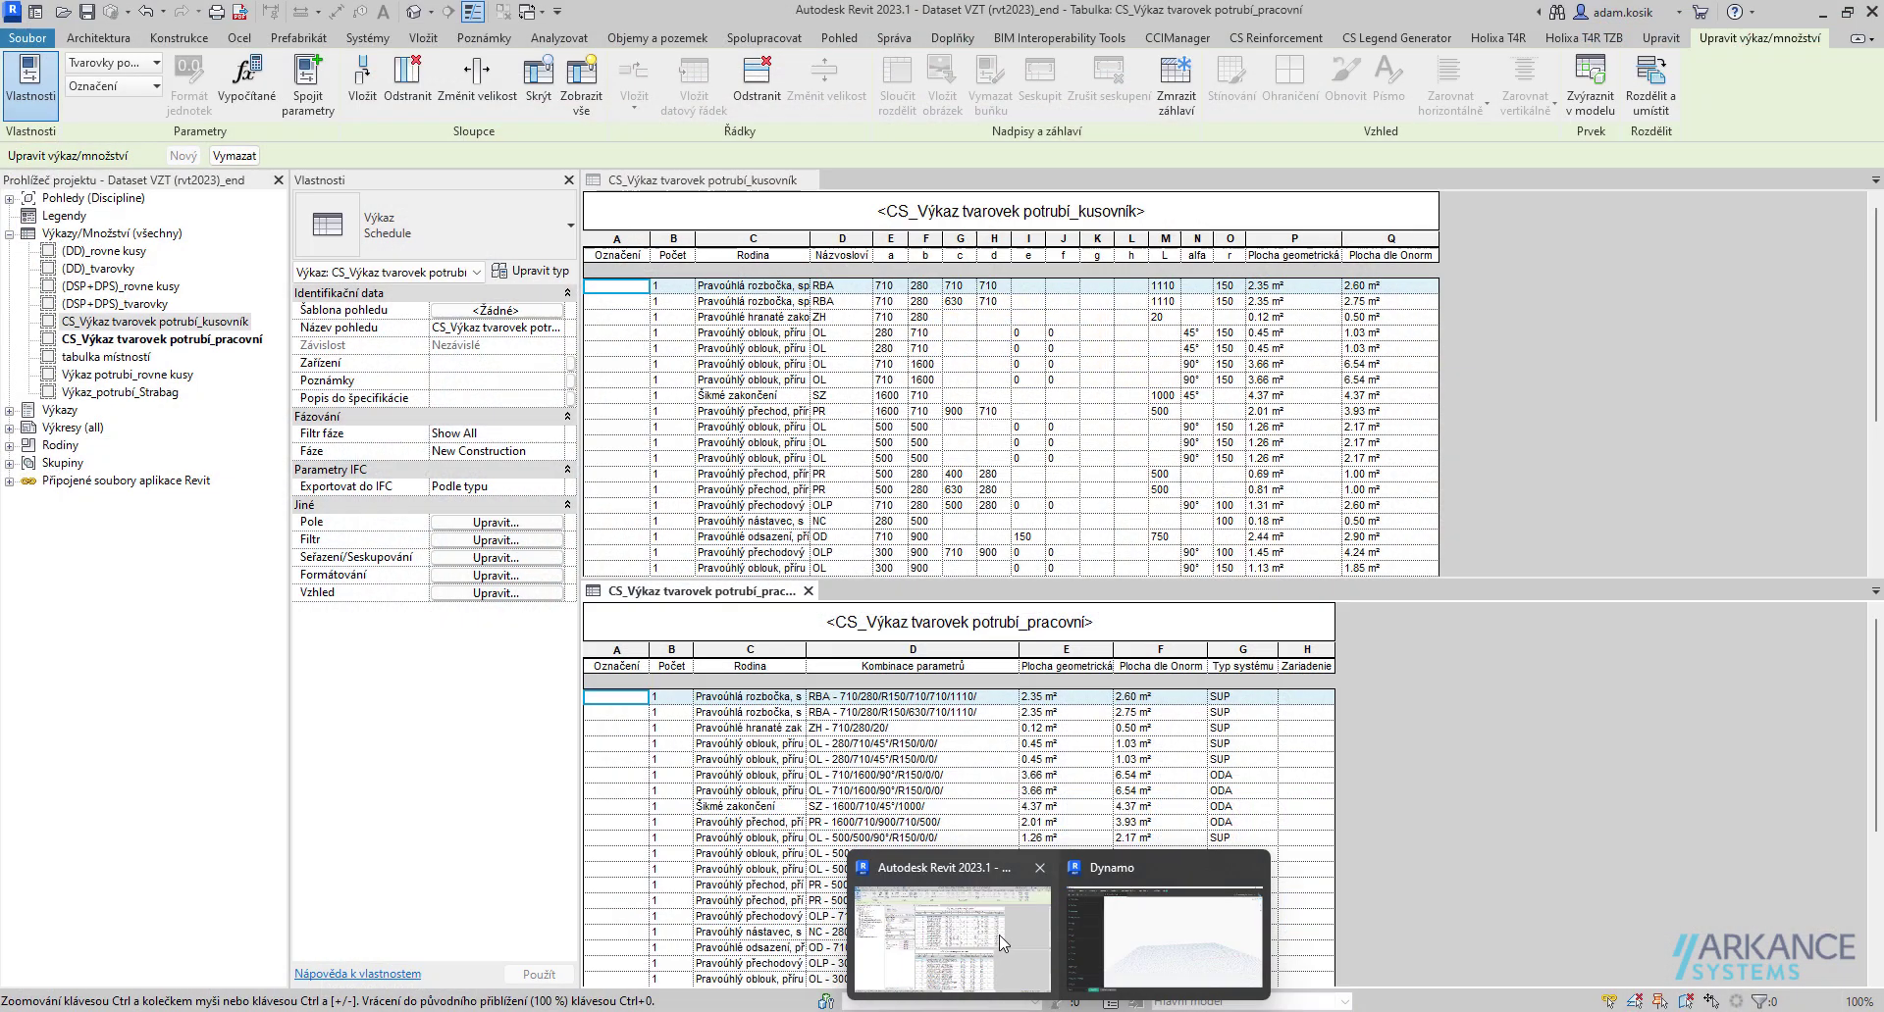
# Launch Dynamo from Revit's Správa tab and start a new blank Home workspace.
pyautogui.click(998, 942)
pyautogui.click(894, 38)
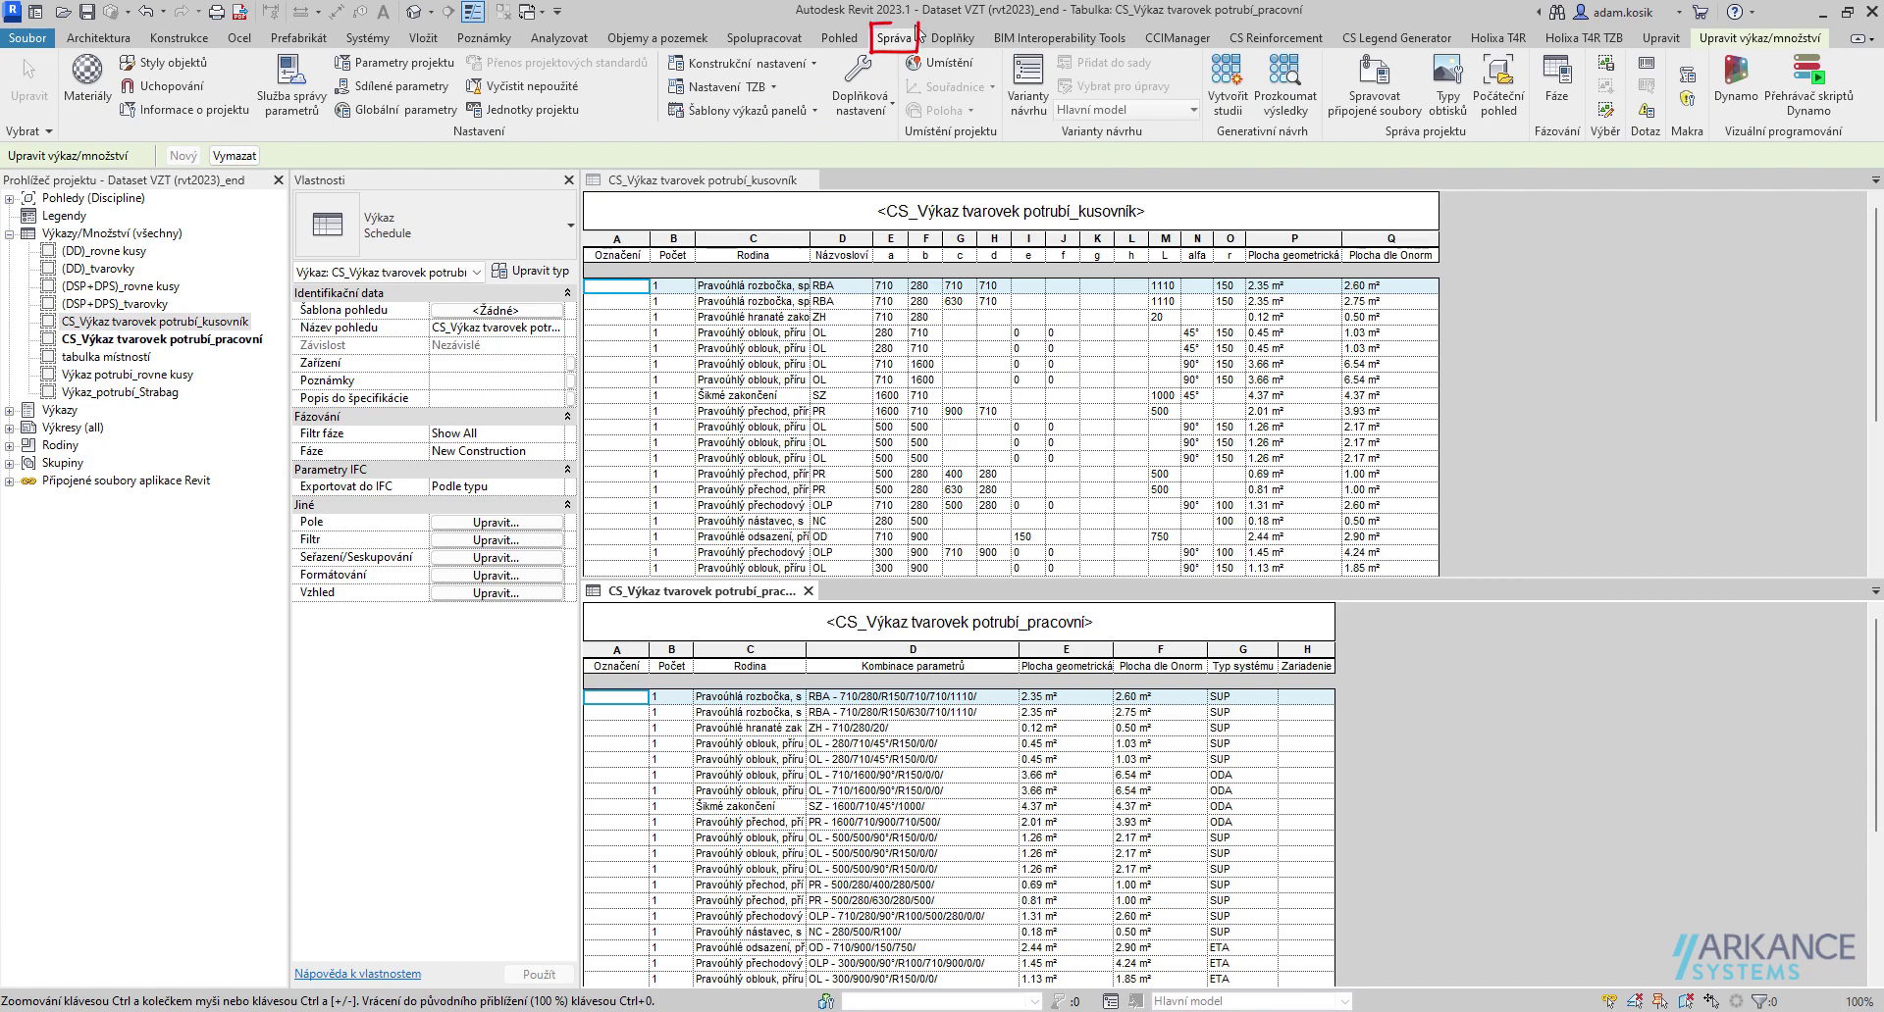
pyautogui.click(1736, 84)
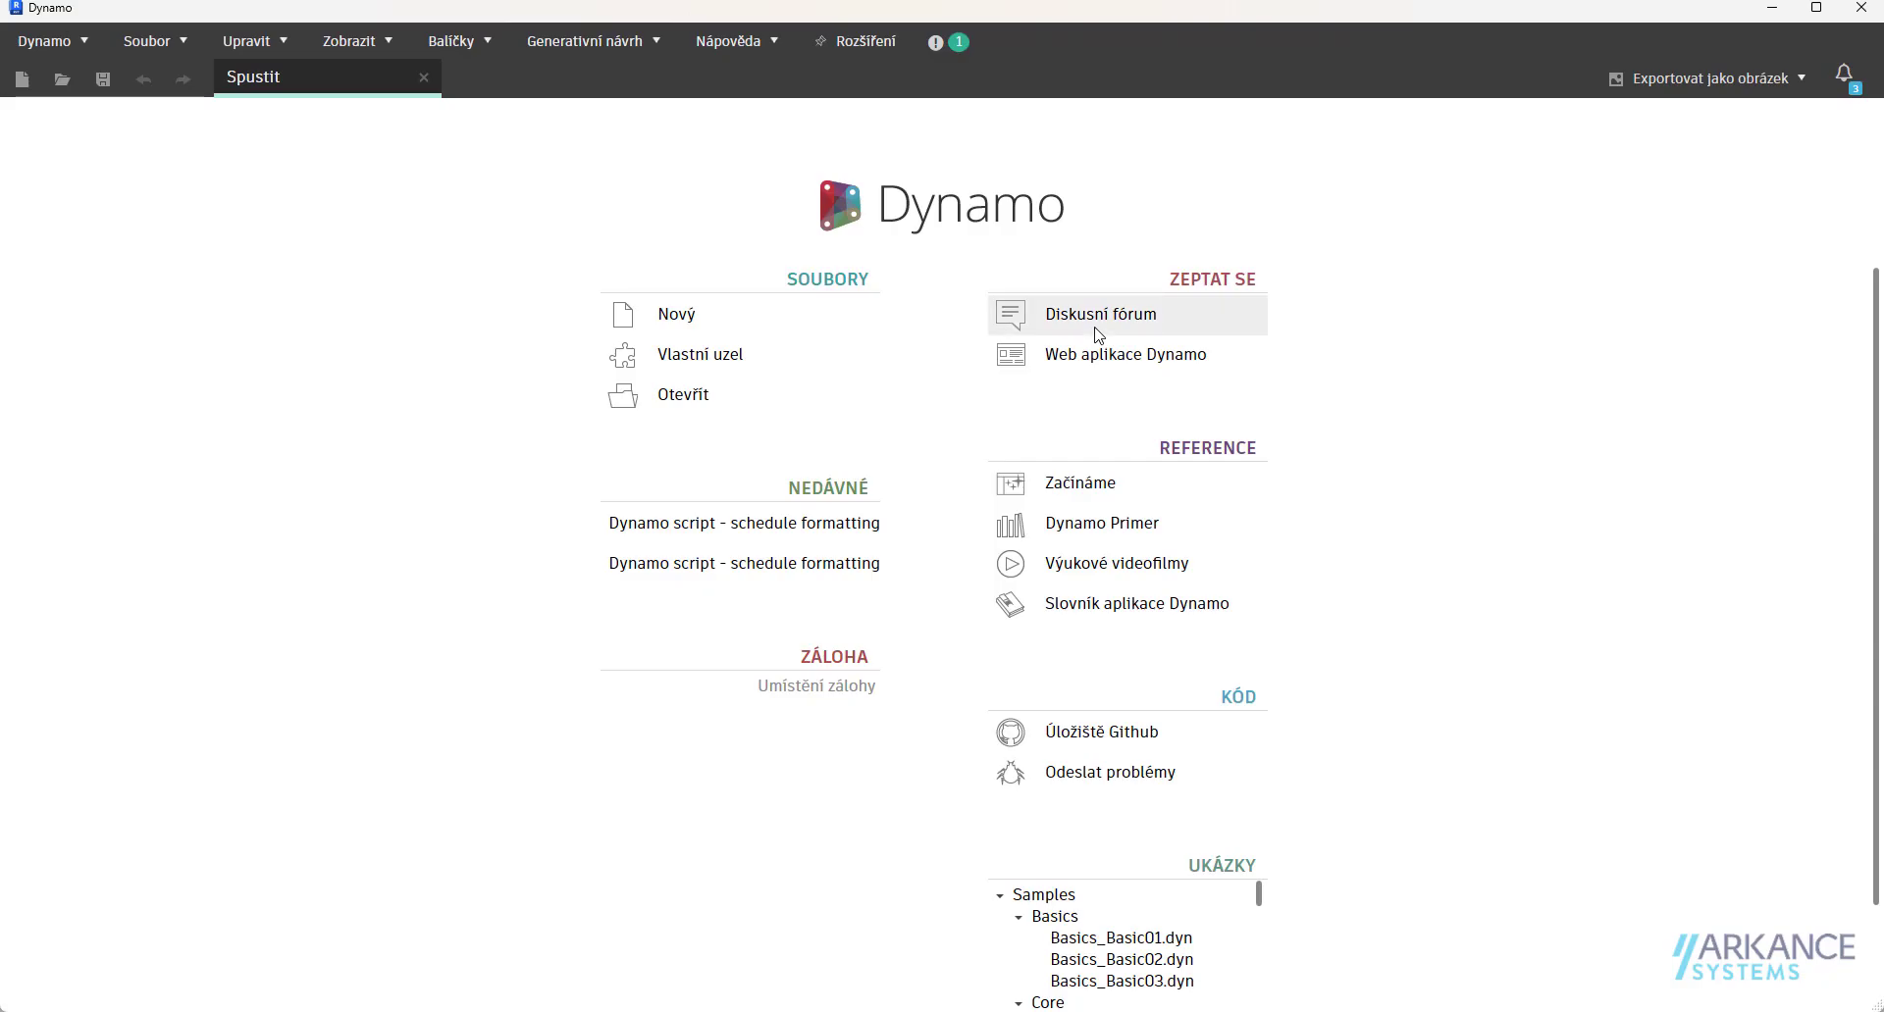
pyautogui.click(677, 322)
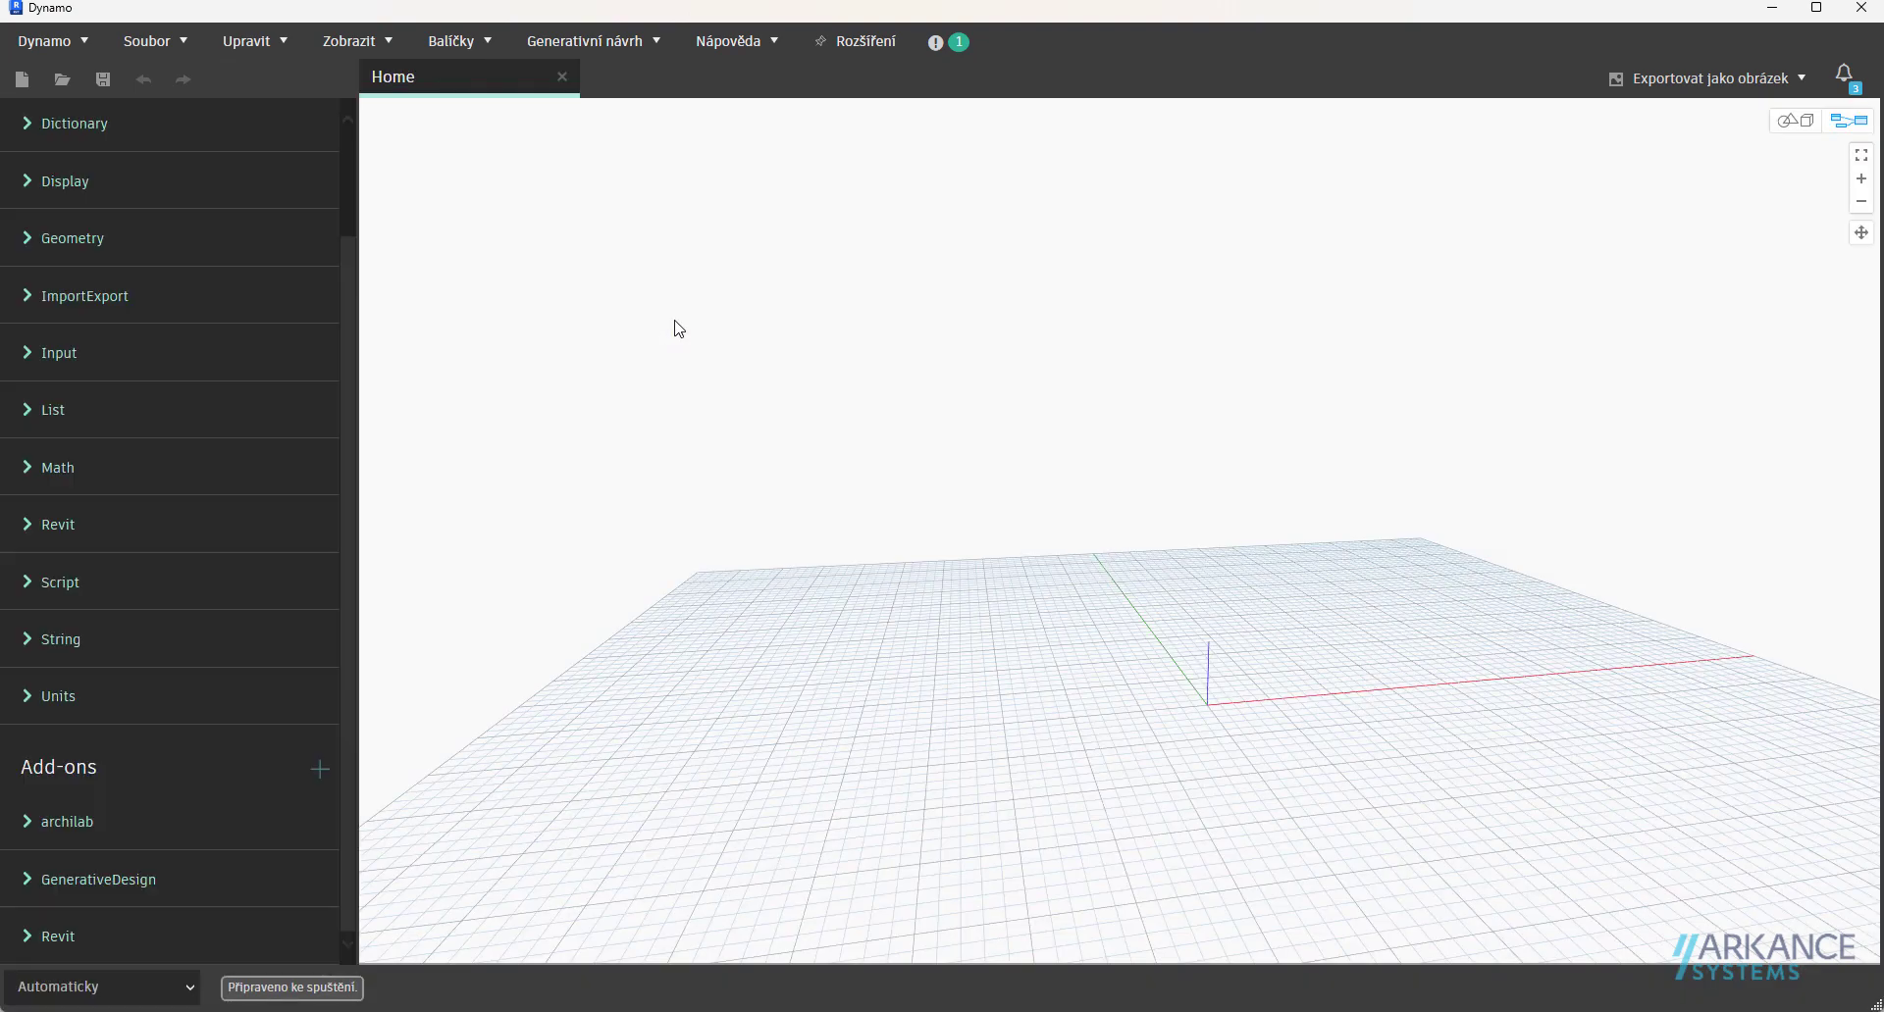
pyautogui.click(444, 37)
pyautogui.click(480, 76)
pyautogui.write('archi-lab')
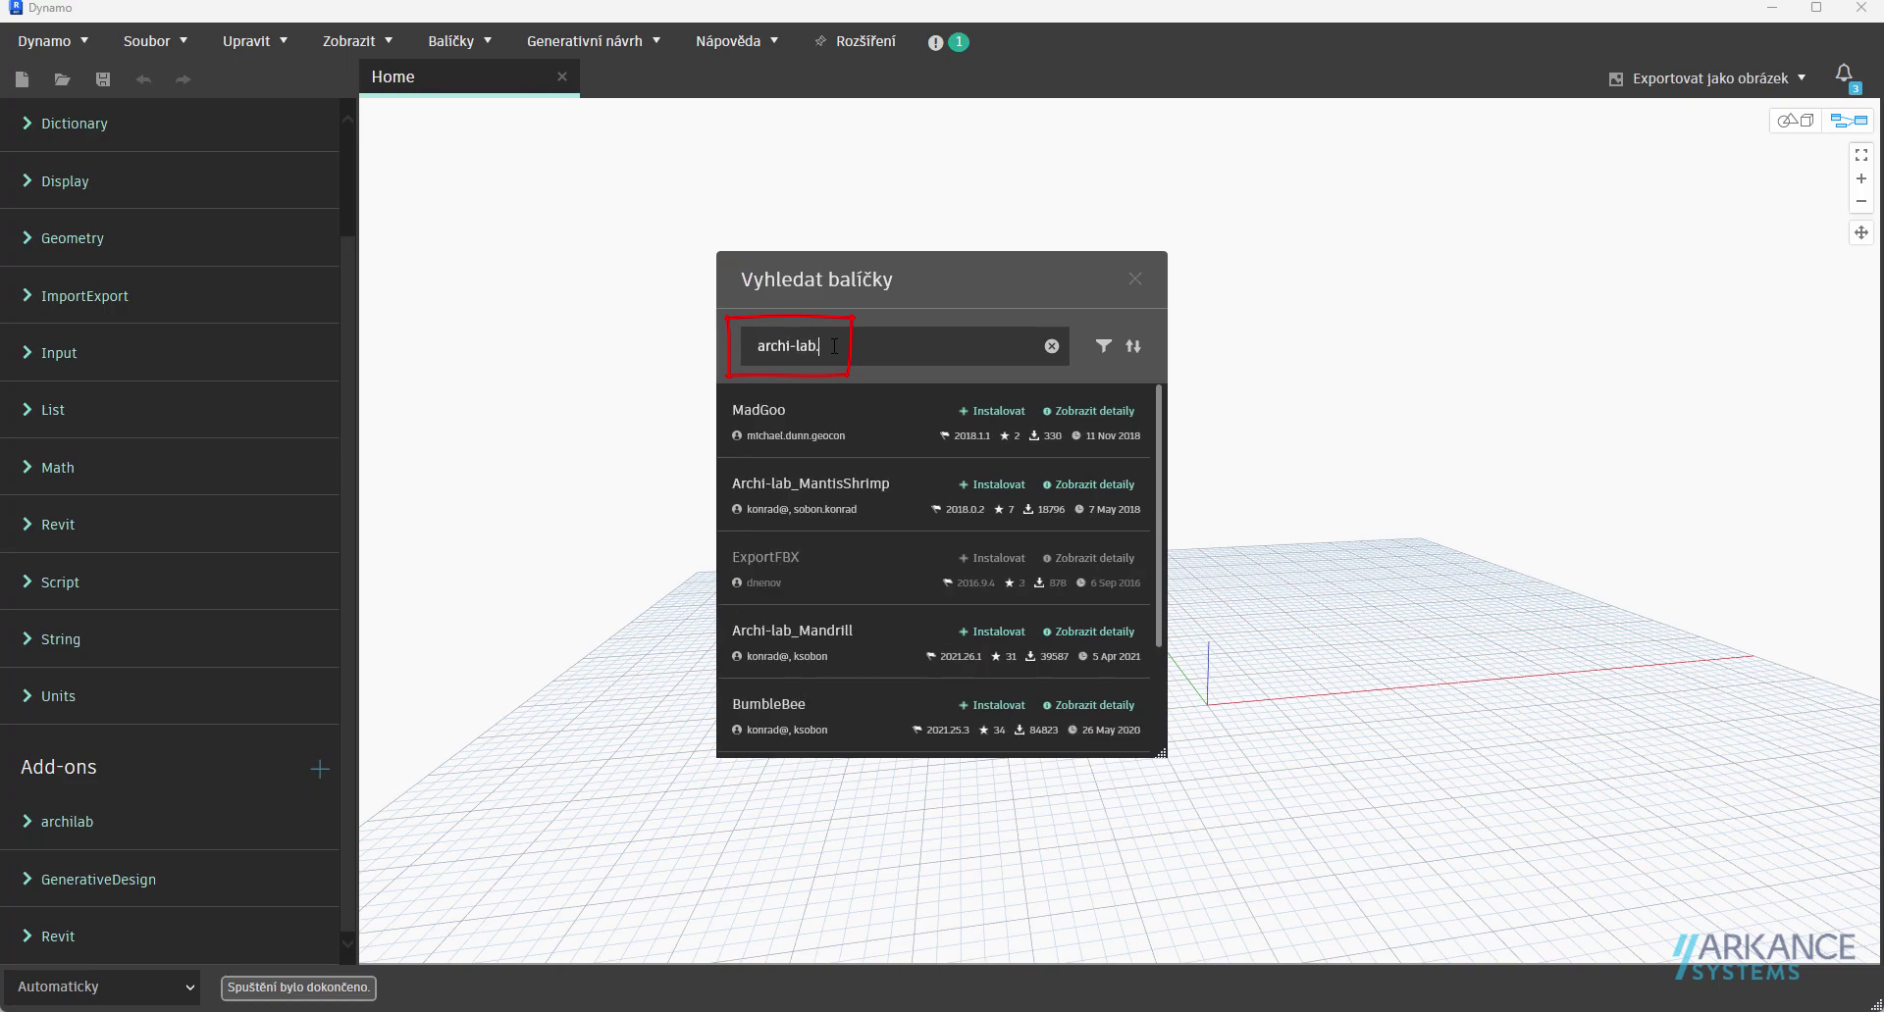
pyautogui.write('.net')
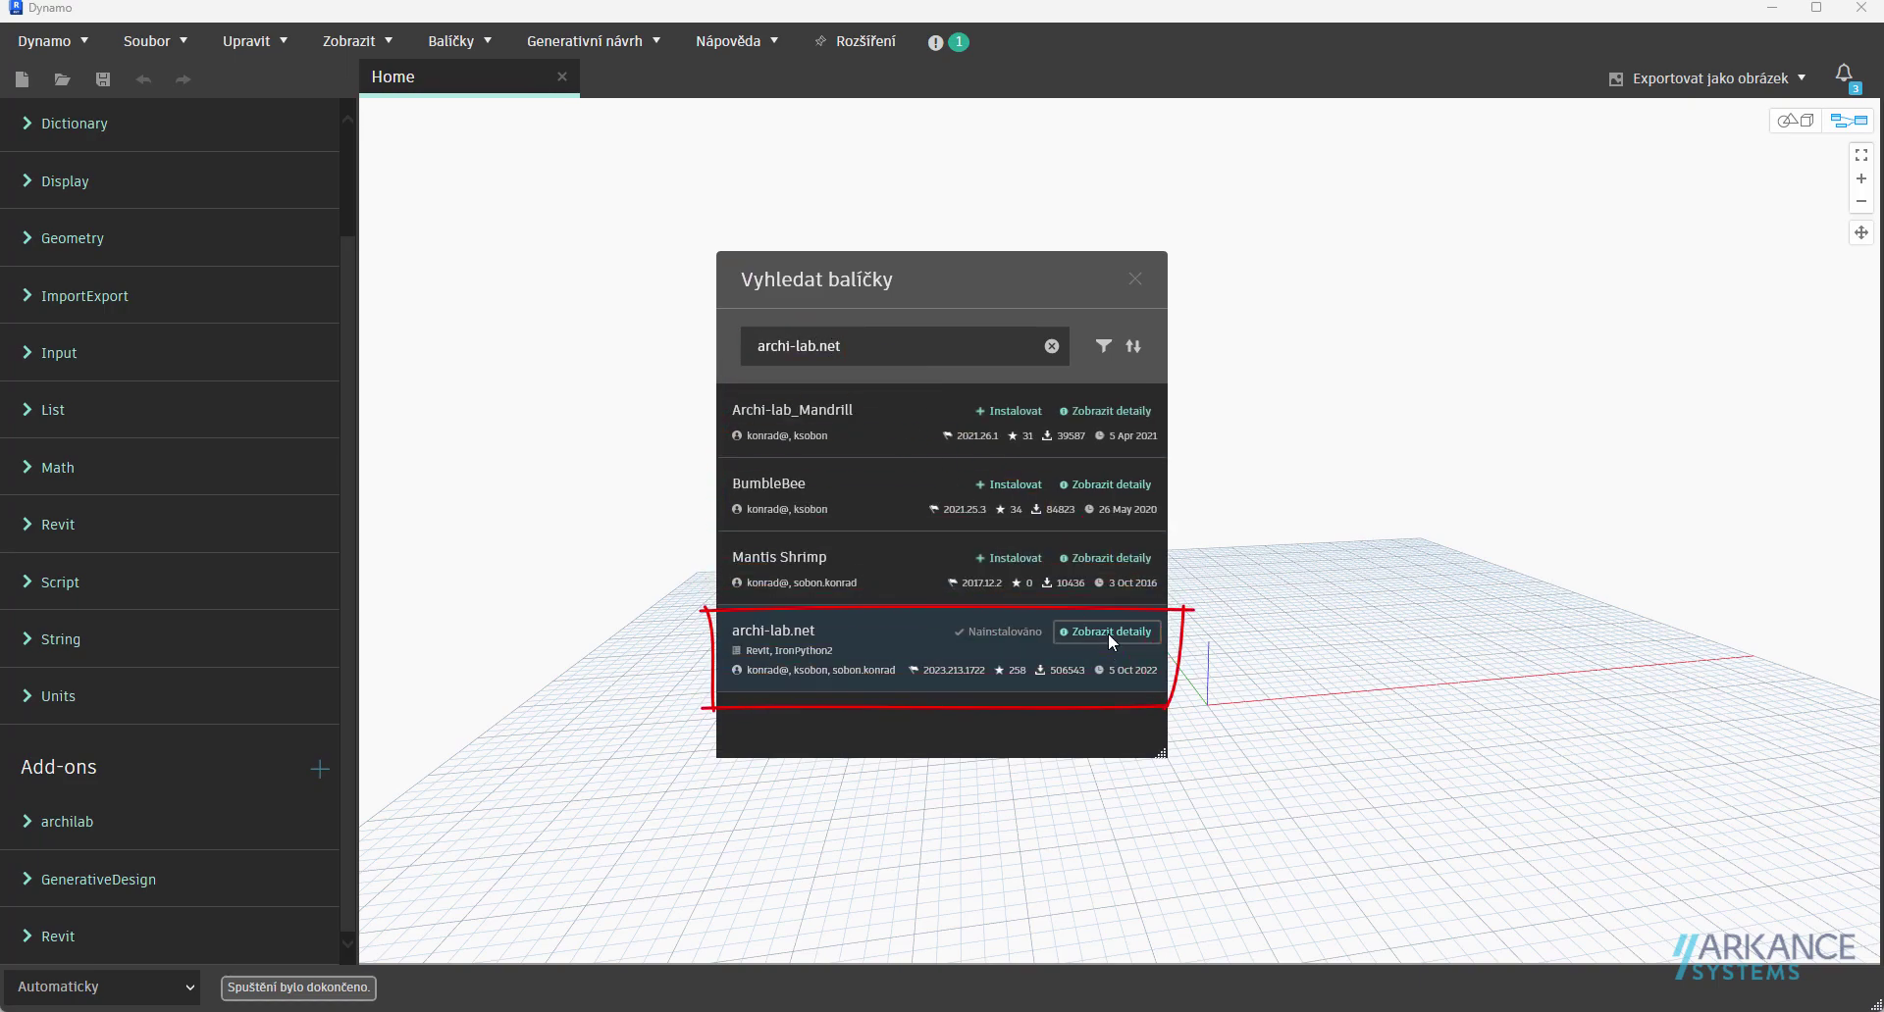
pyautogui.click(1109, 633)
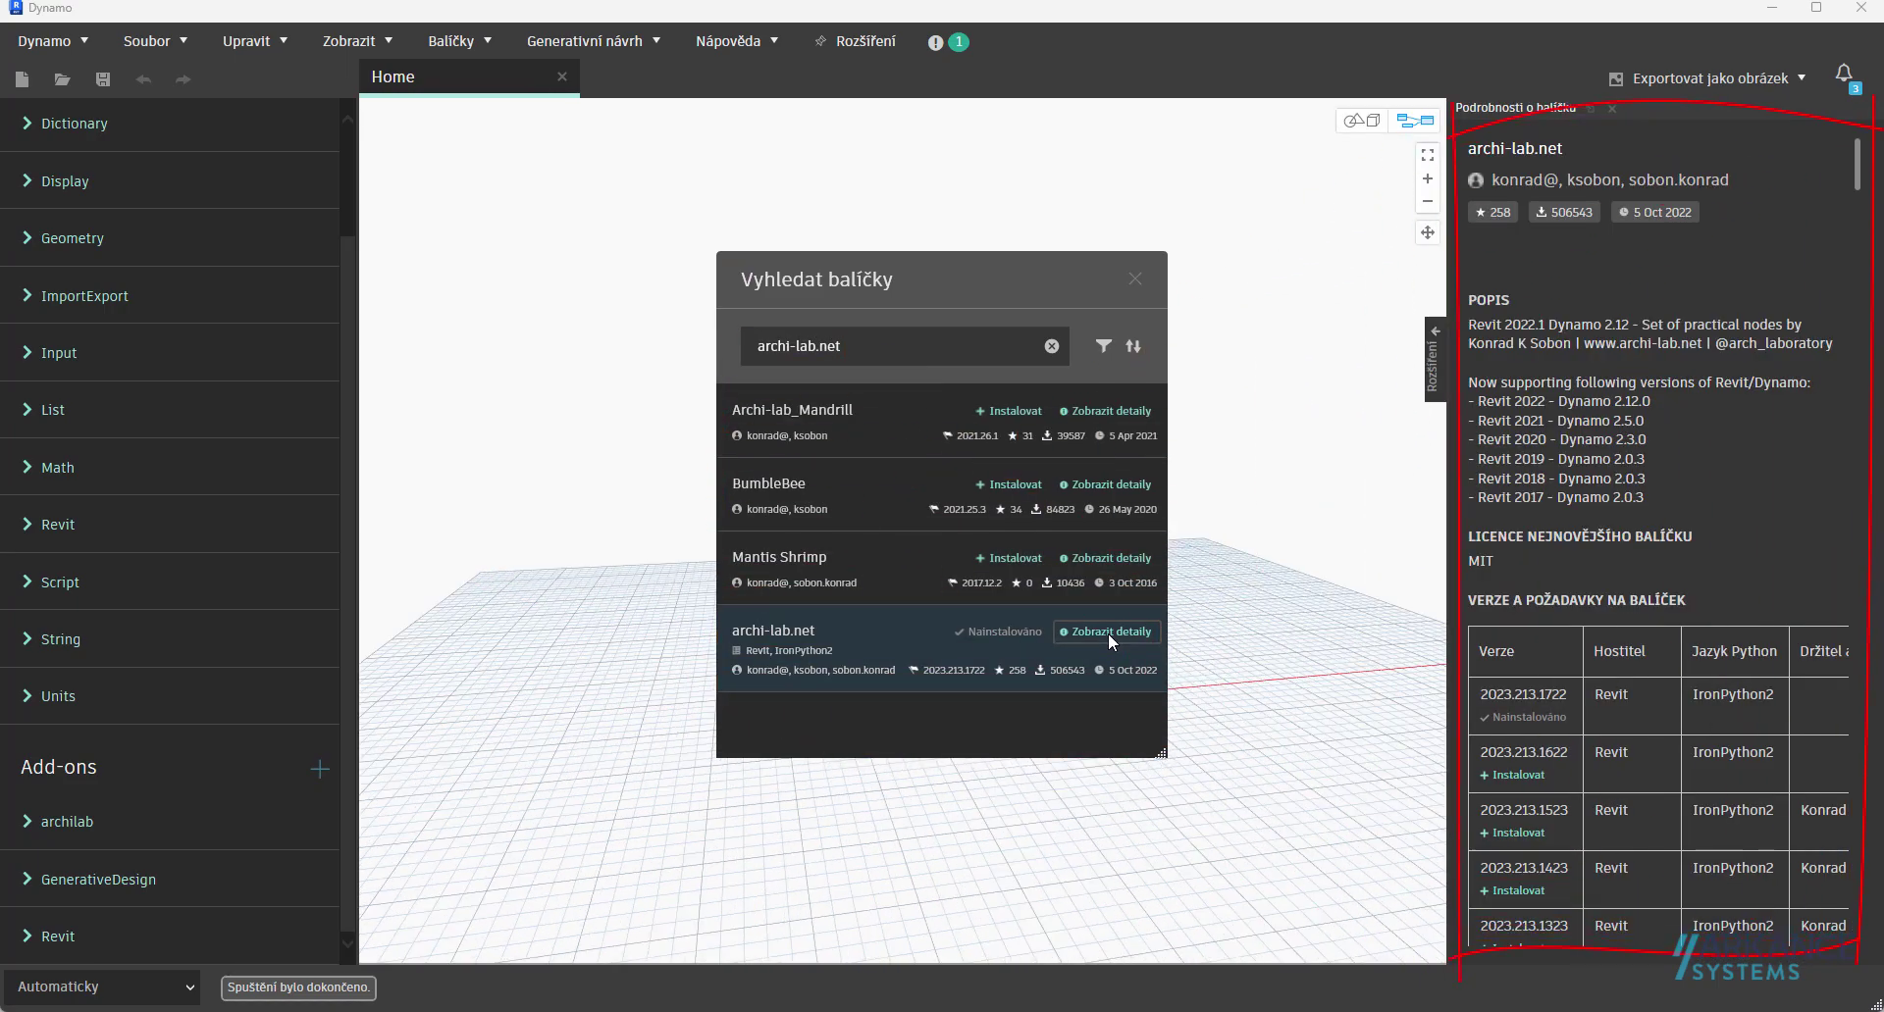
pyautogui.click(1612, 109)
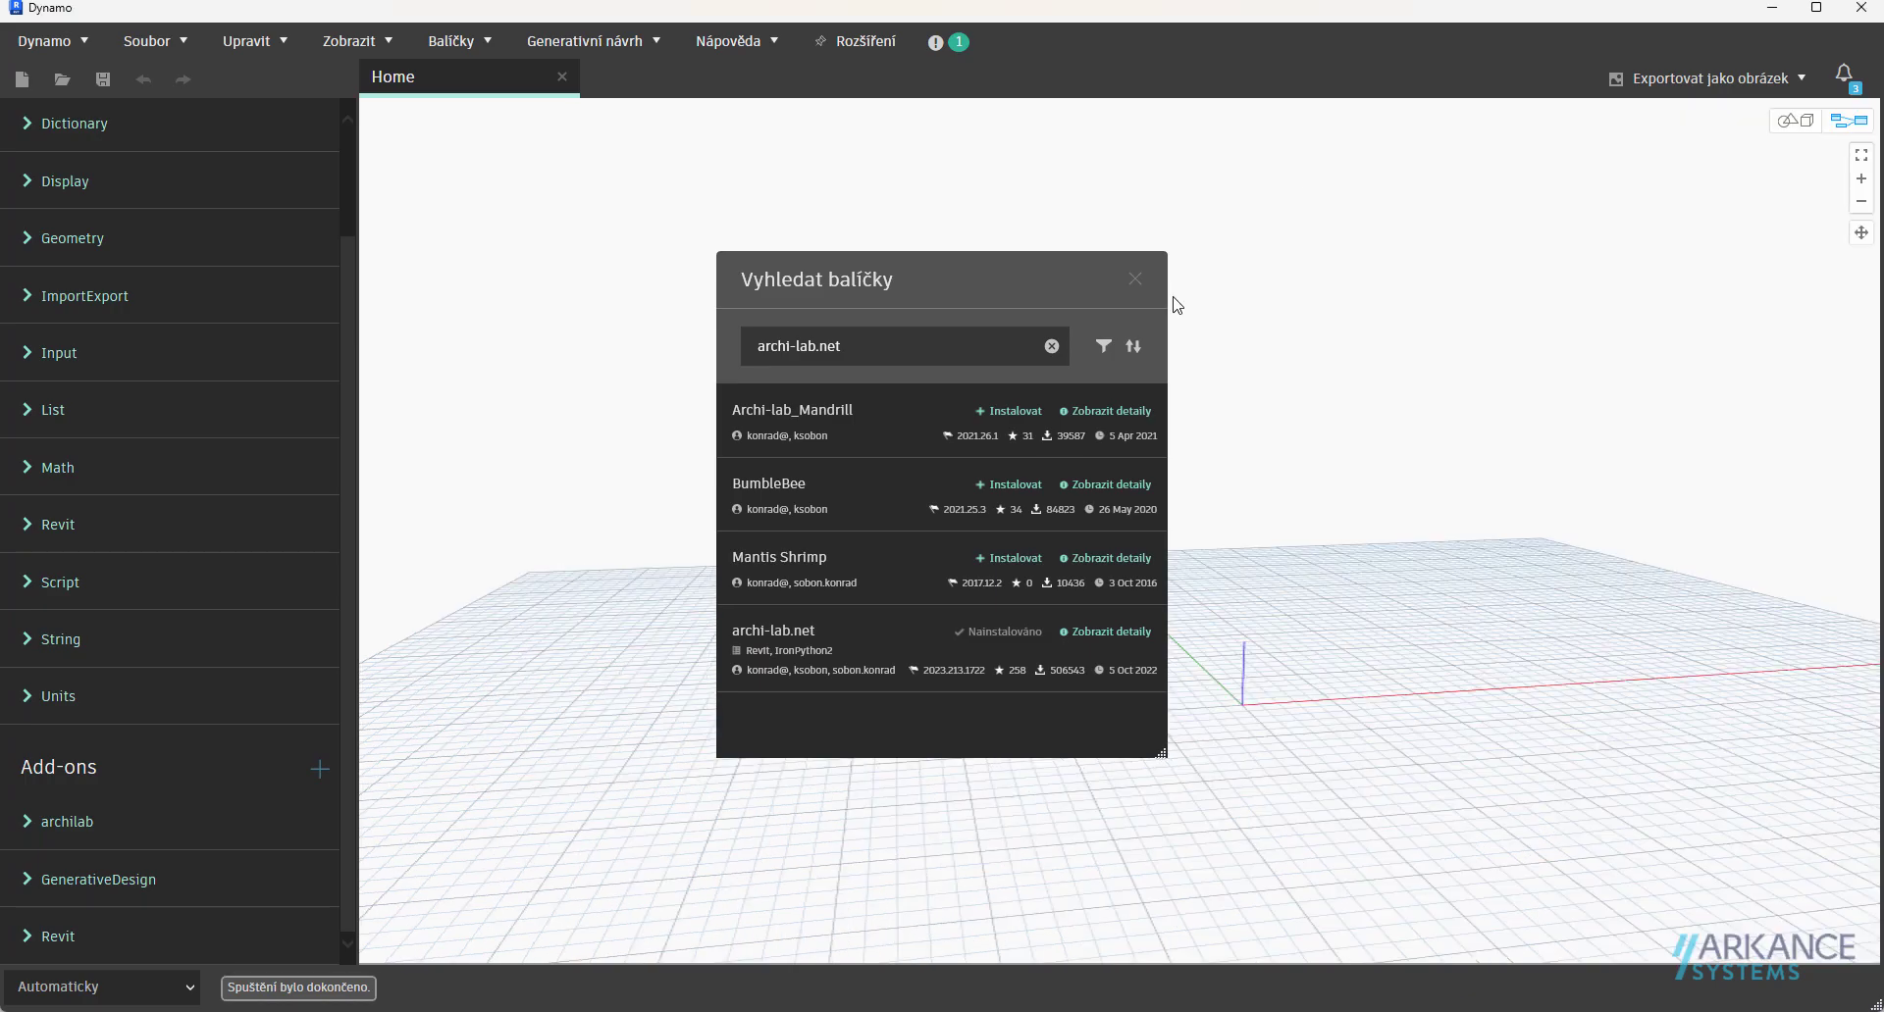
pyautogui.click(1135, 280)
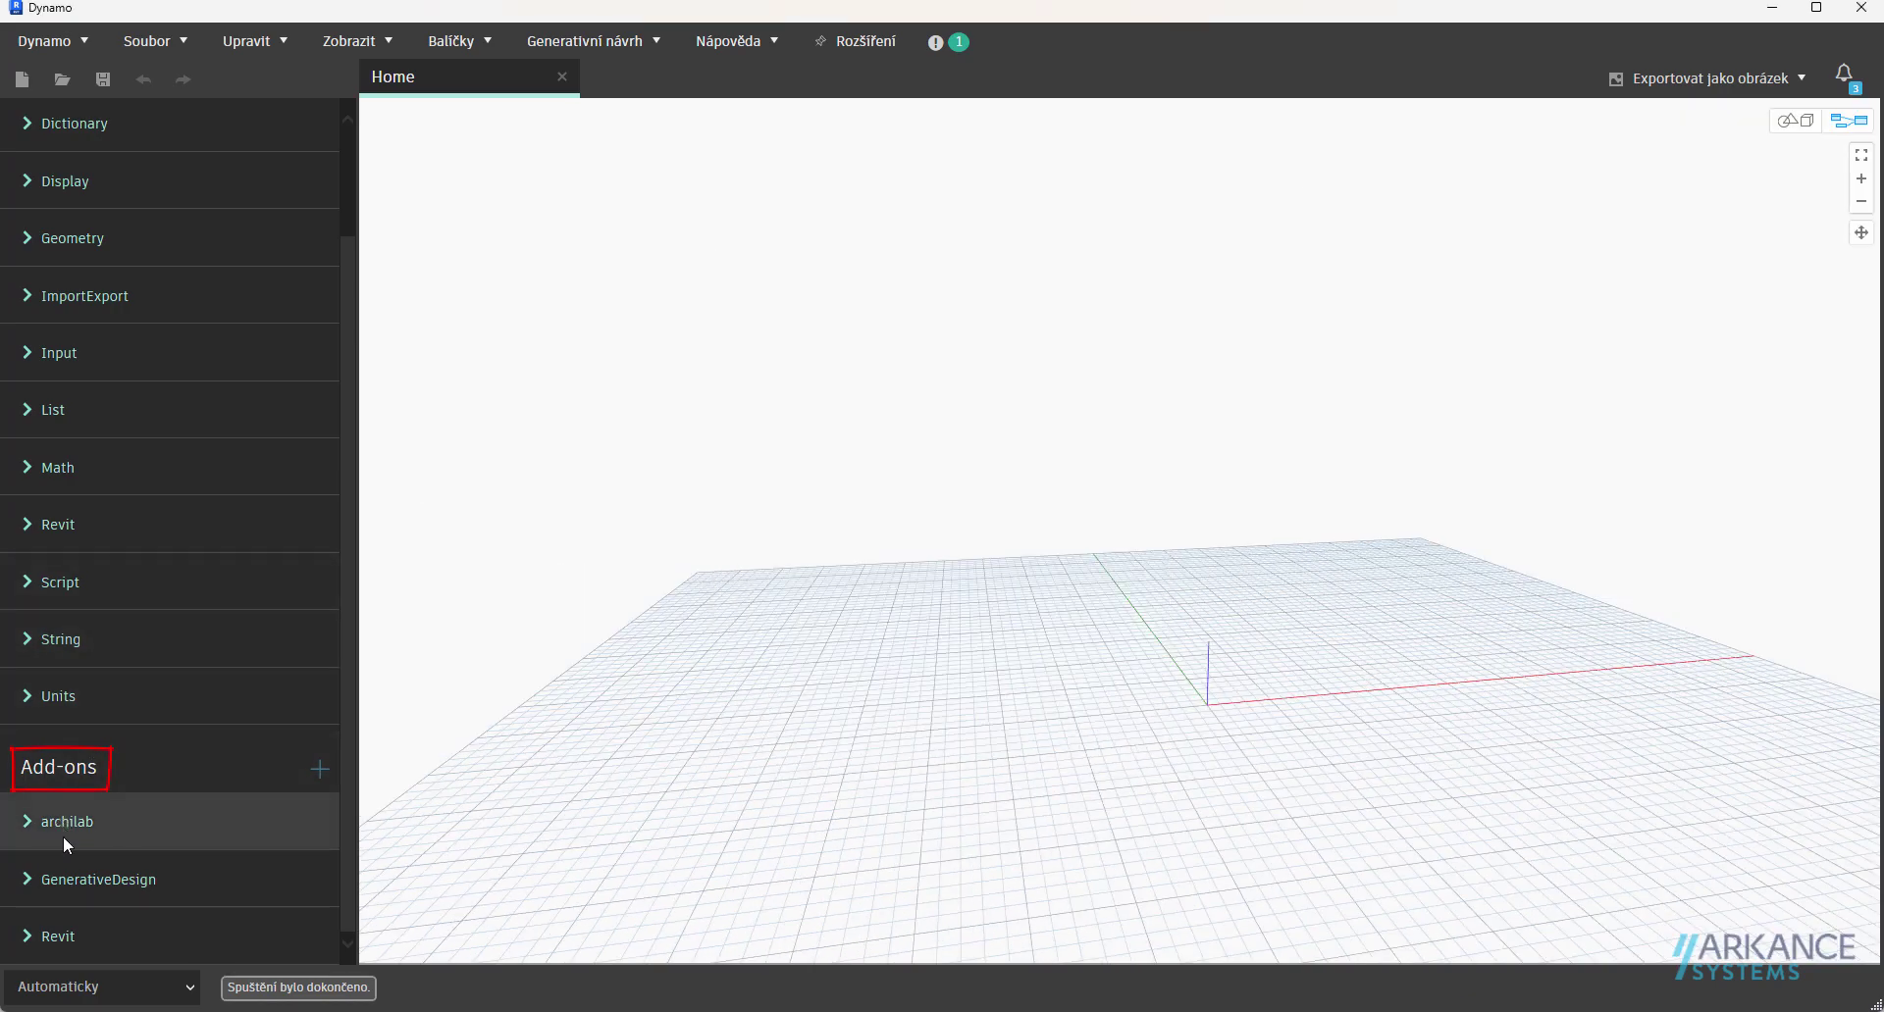
# Add the Schedule Formatting node from Add-ons > archilab > Revit > Schedule to the canvas.
pyautogui.click(21, 826)
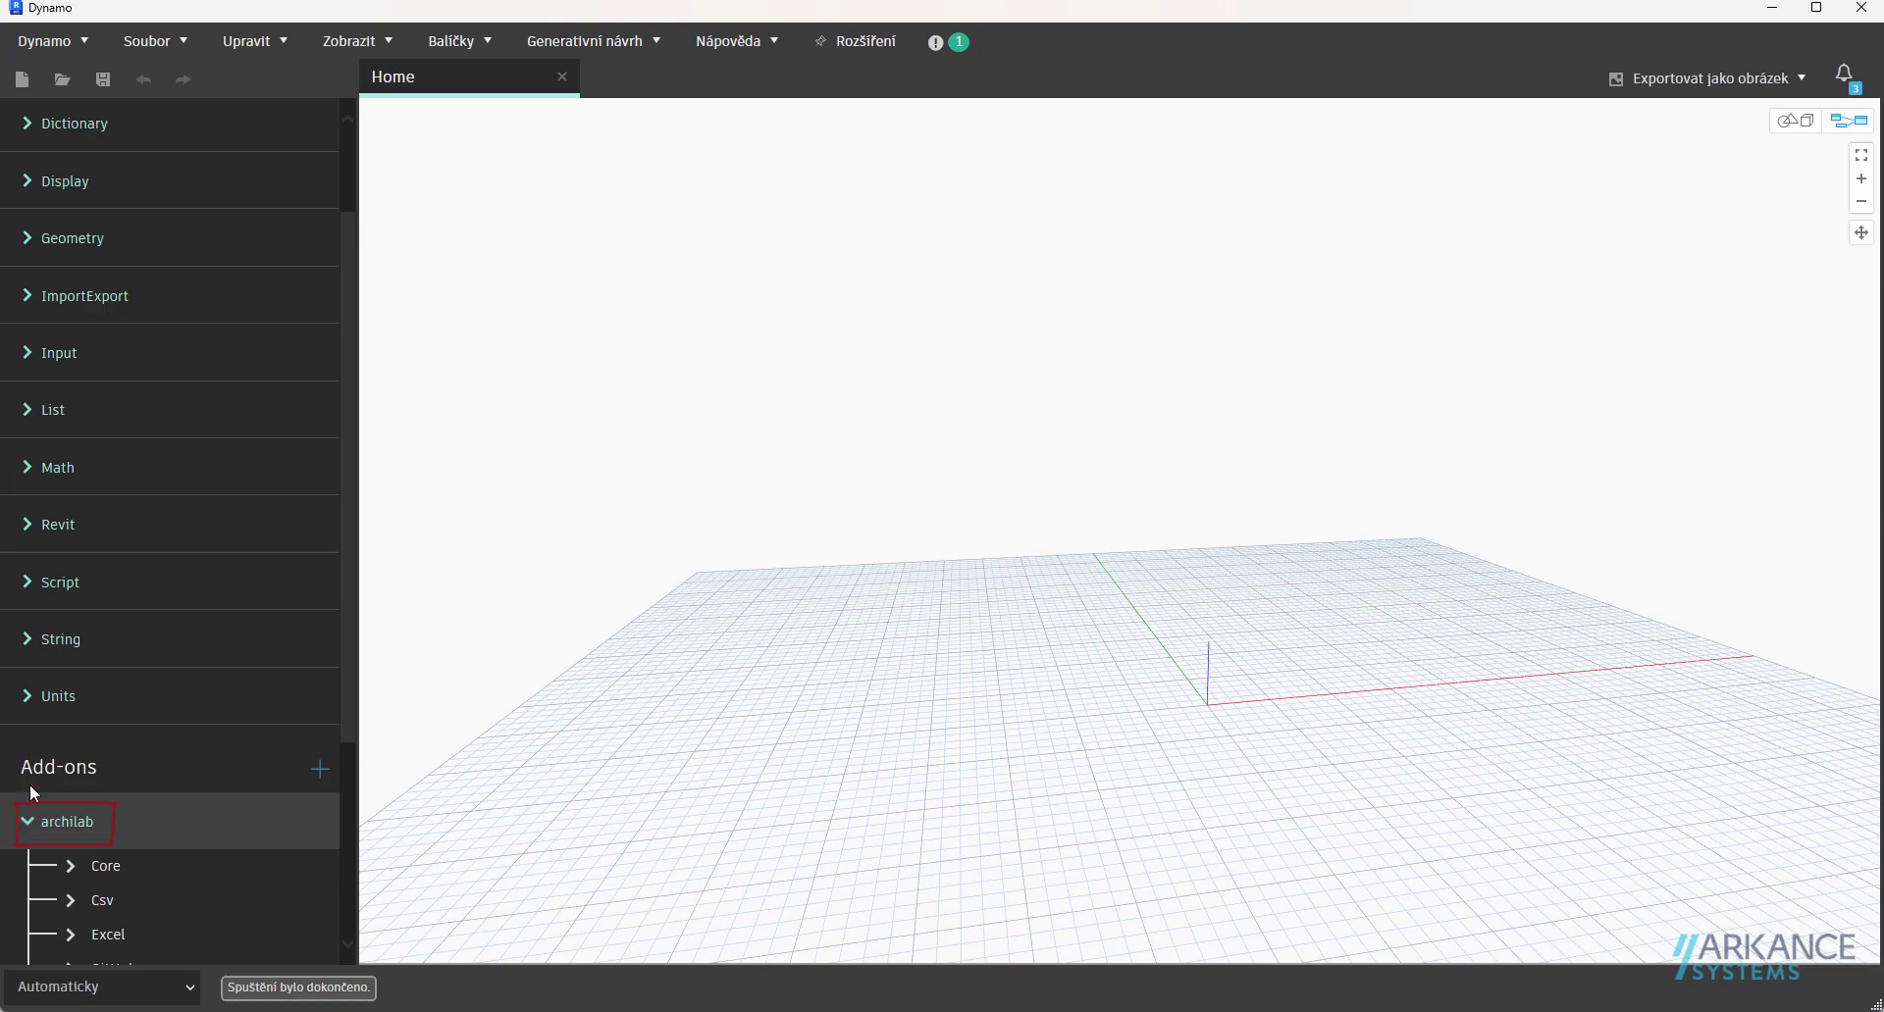
pyautogui.scroll(-3, 31, 788)
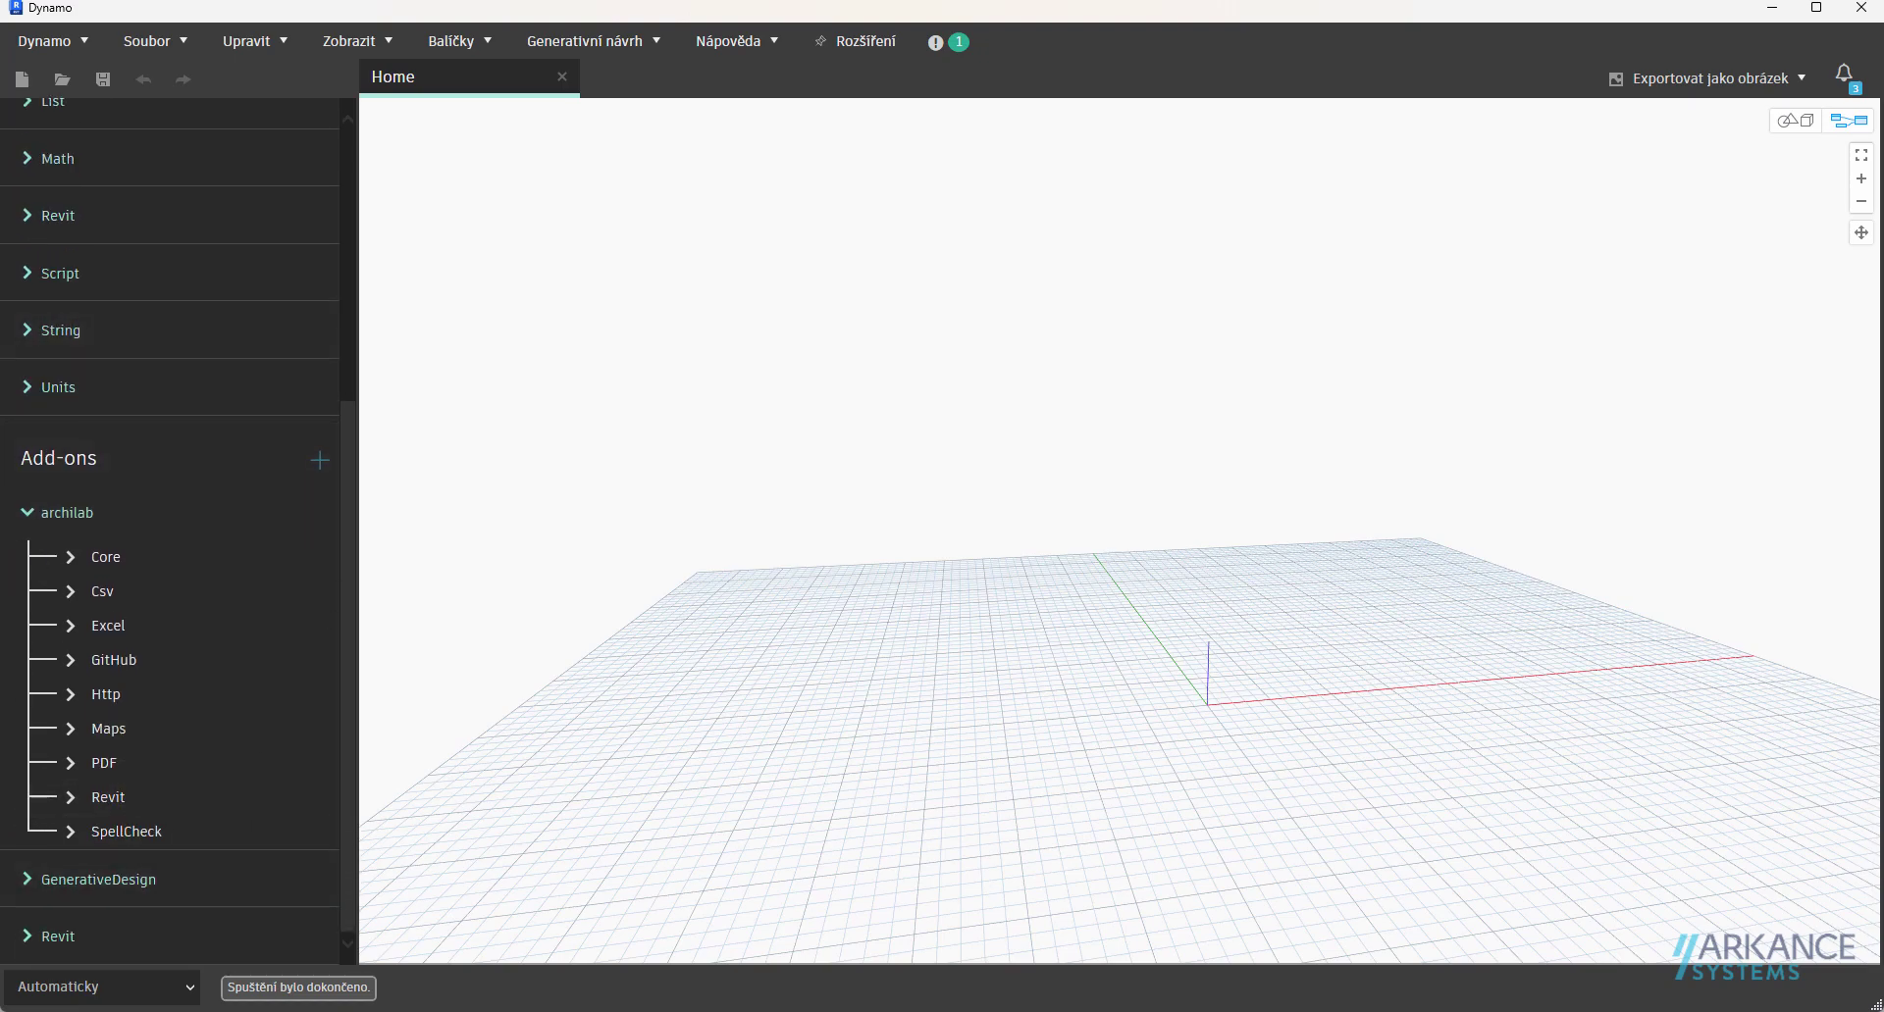
pyautogui.click(78, 797)
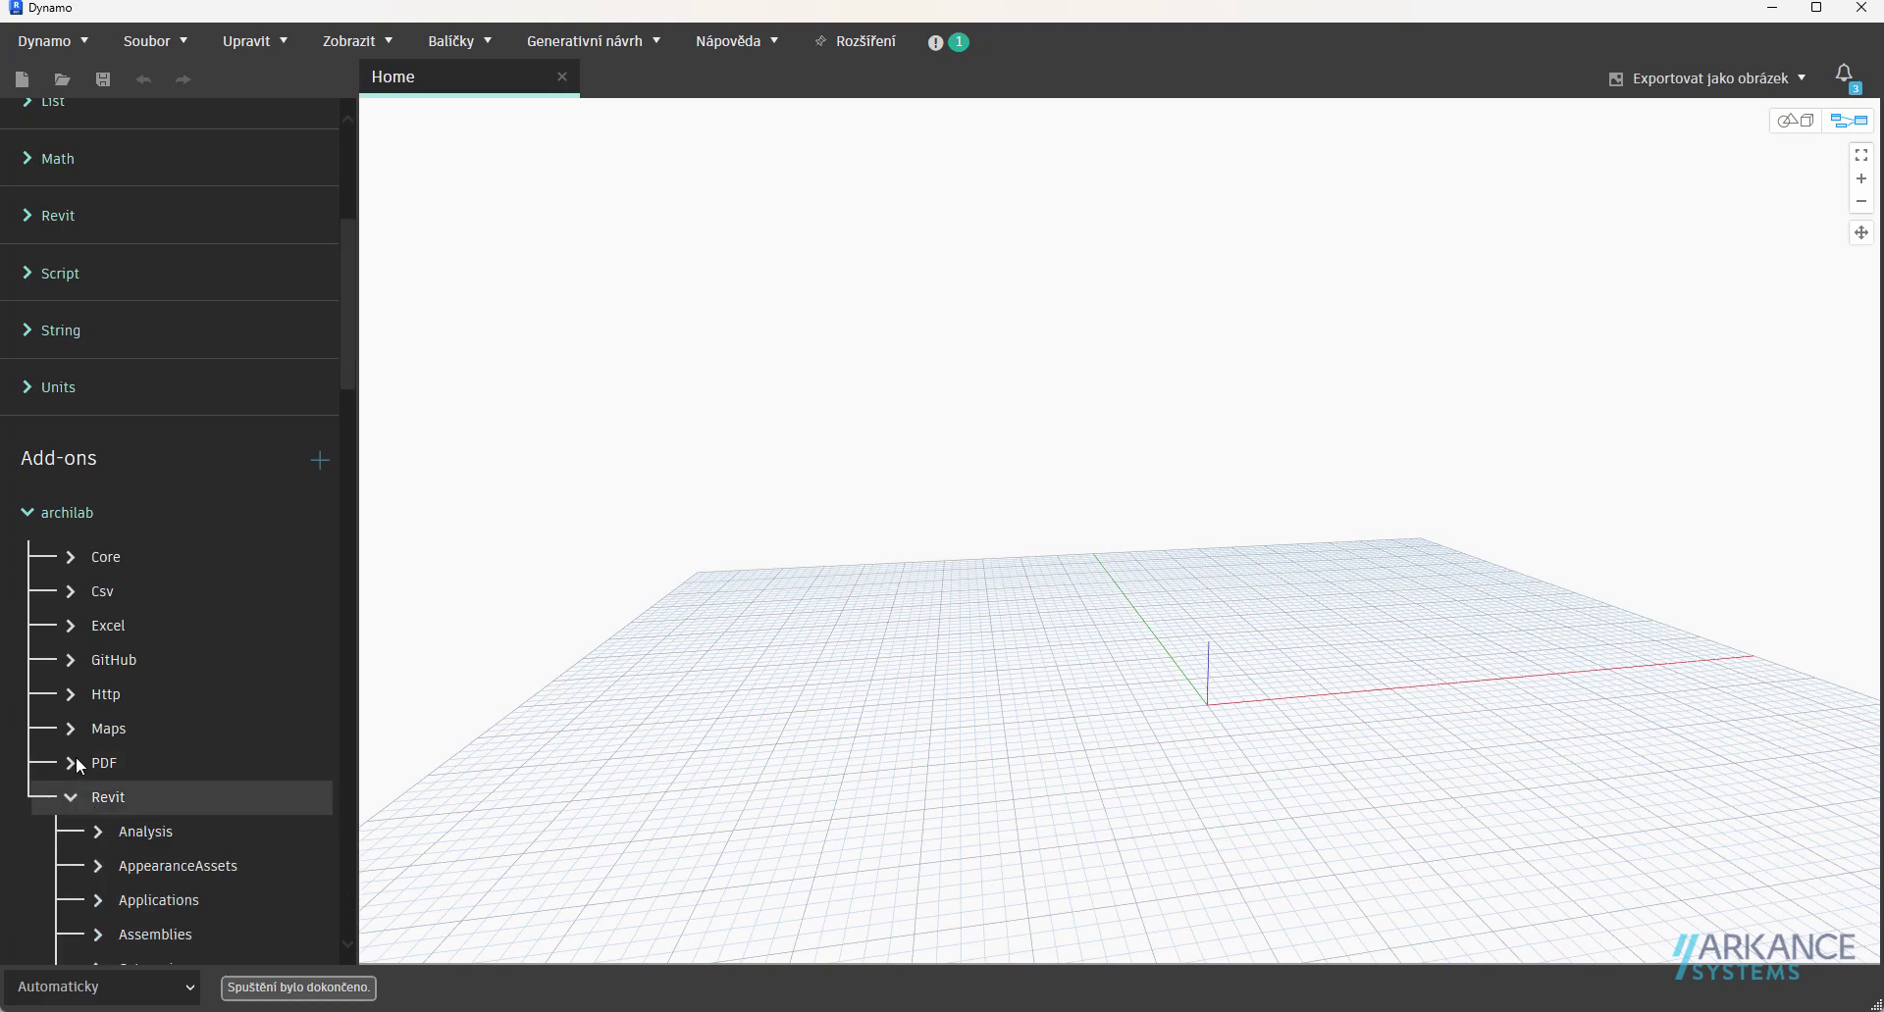
pyautogui.scroll(-10, 76, 741)
pyautogui.scroll(-10, 75, 722)
pyautogui.scroll(-10, 74, 669)
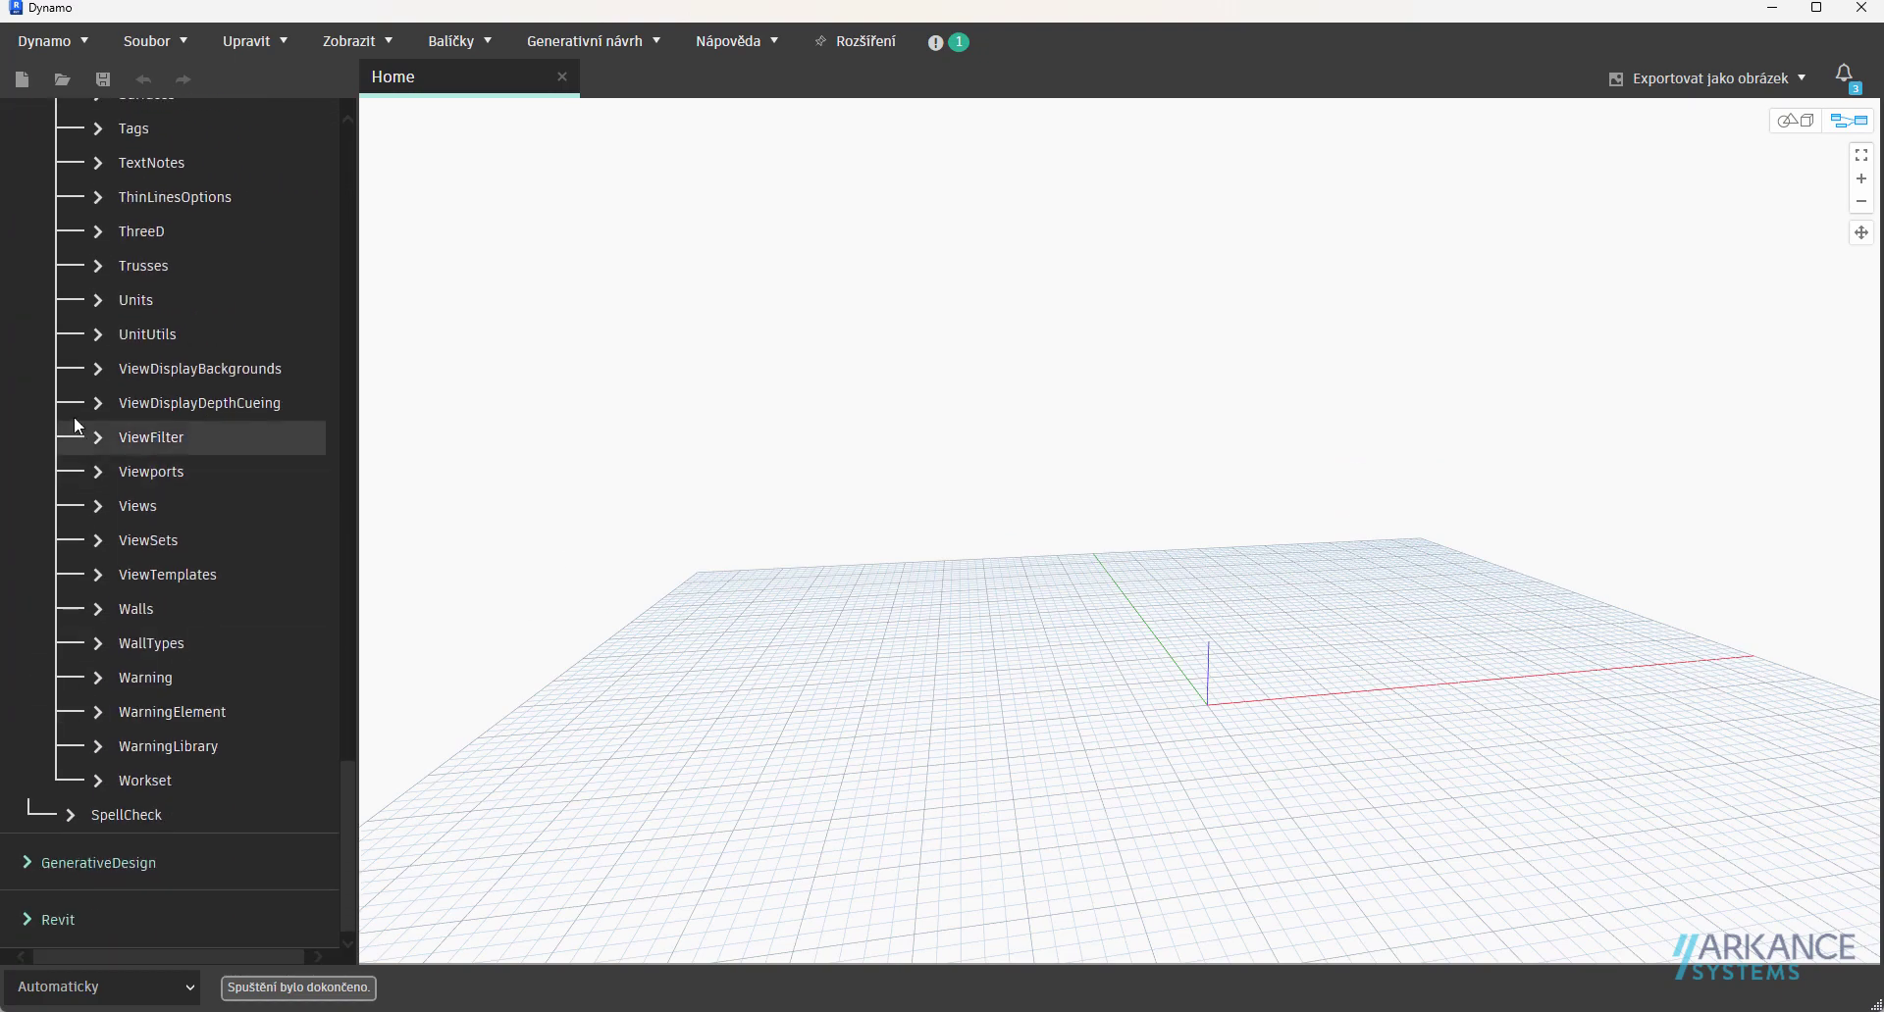
pyautogui.scroll(8, 84, 291)
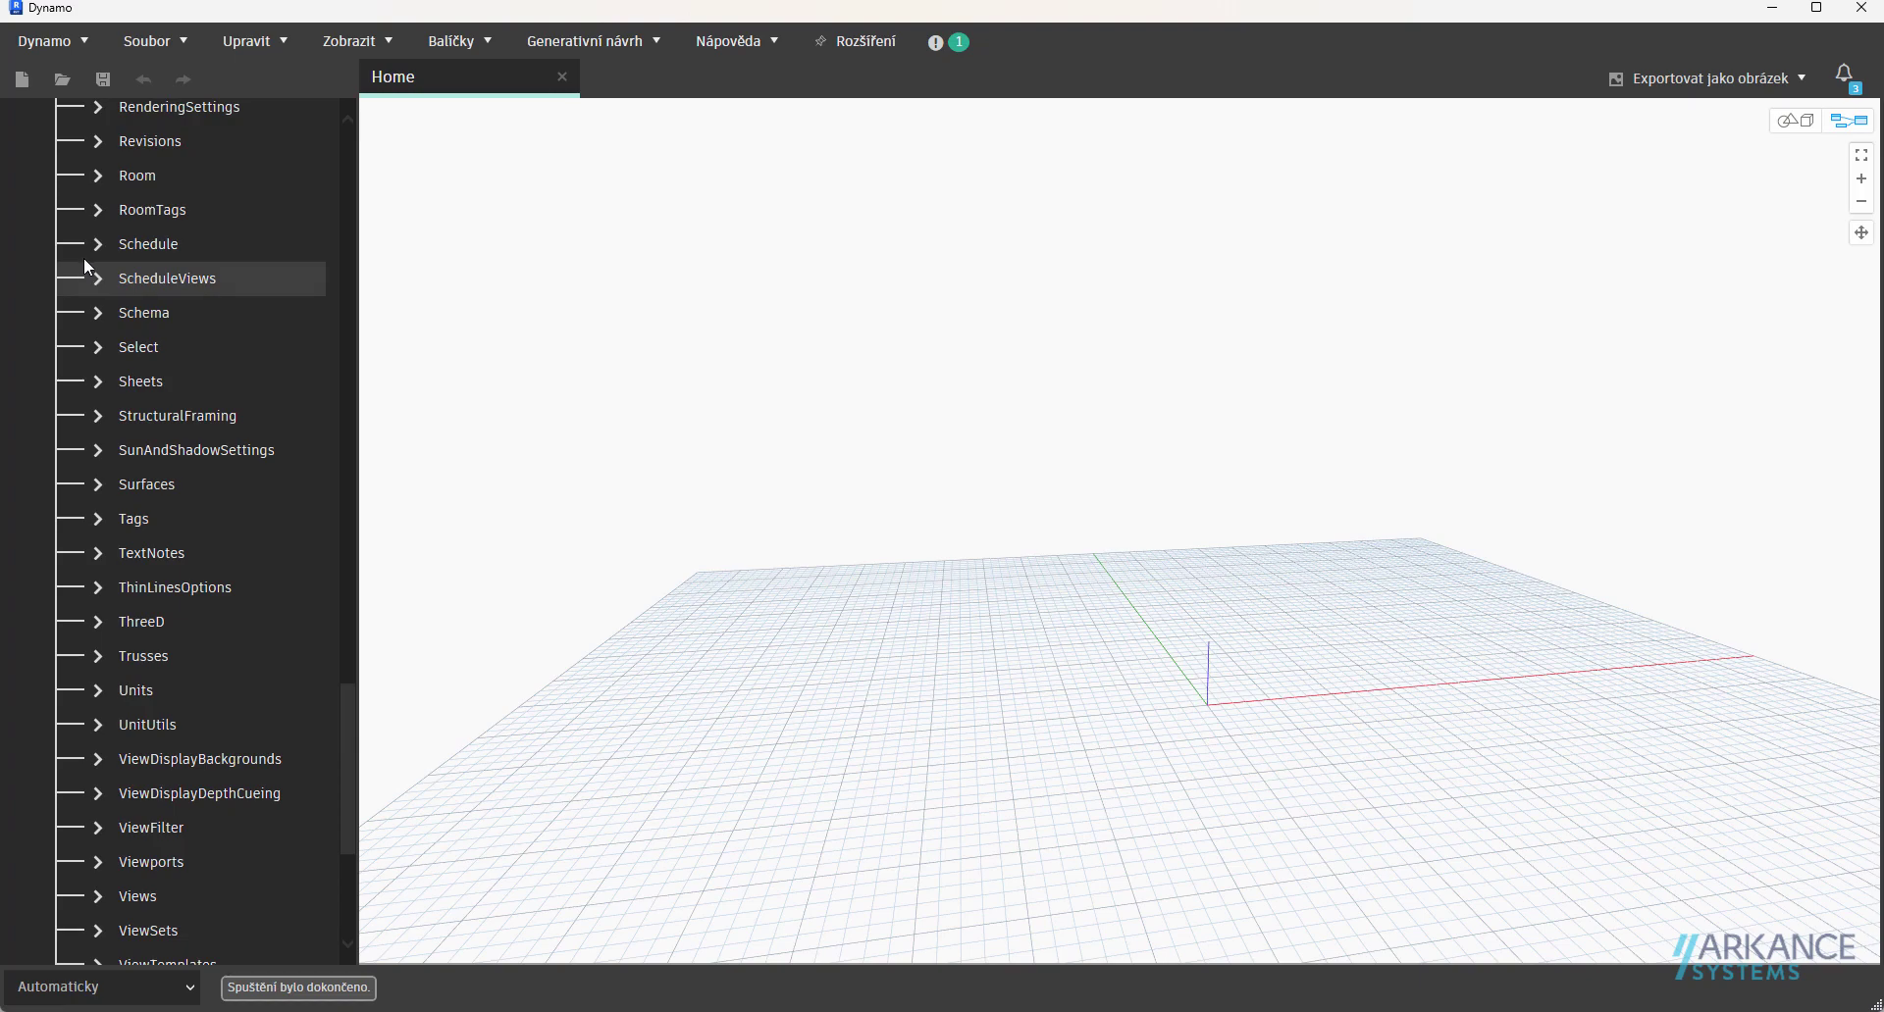
pyautogui.click(95, 247)
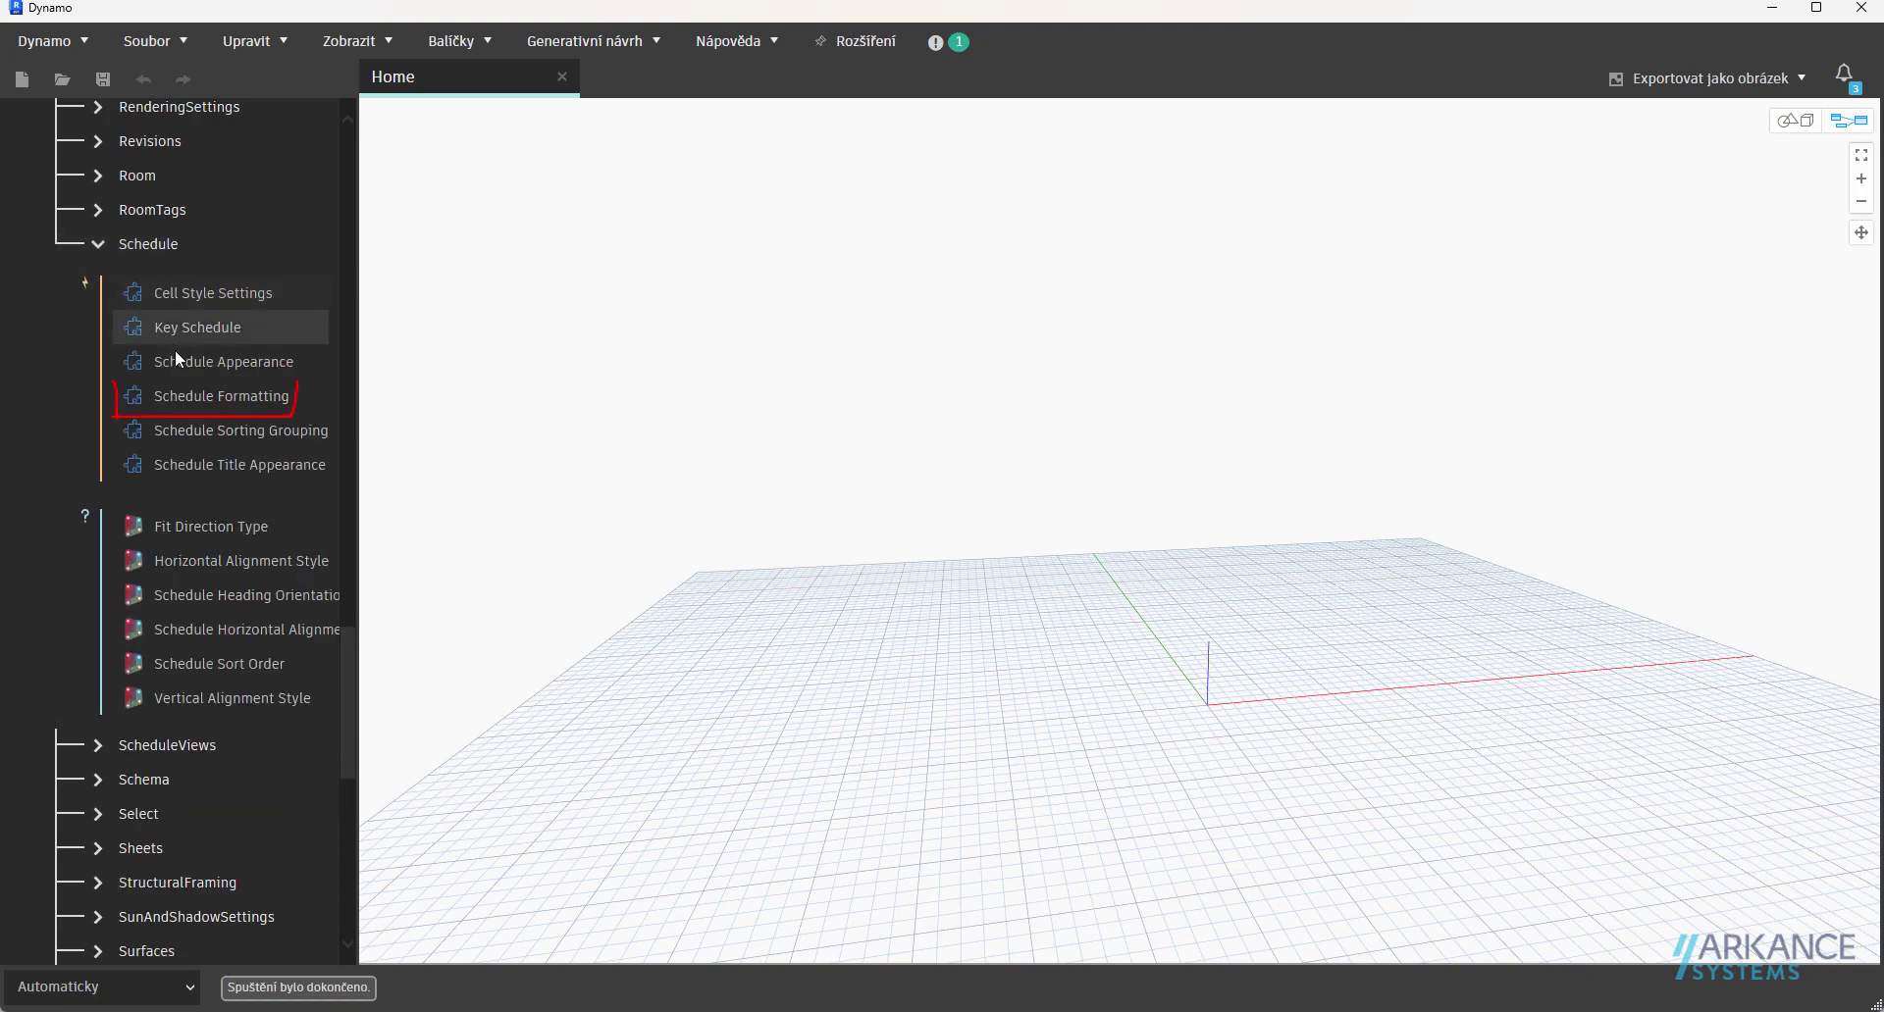
pyautogui.click(222, 399)
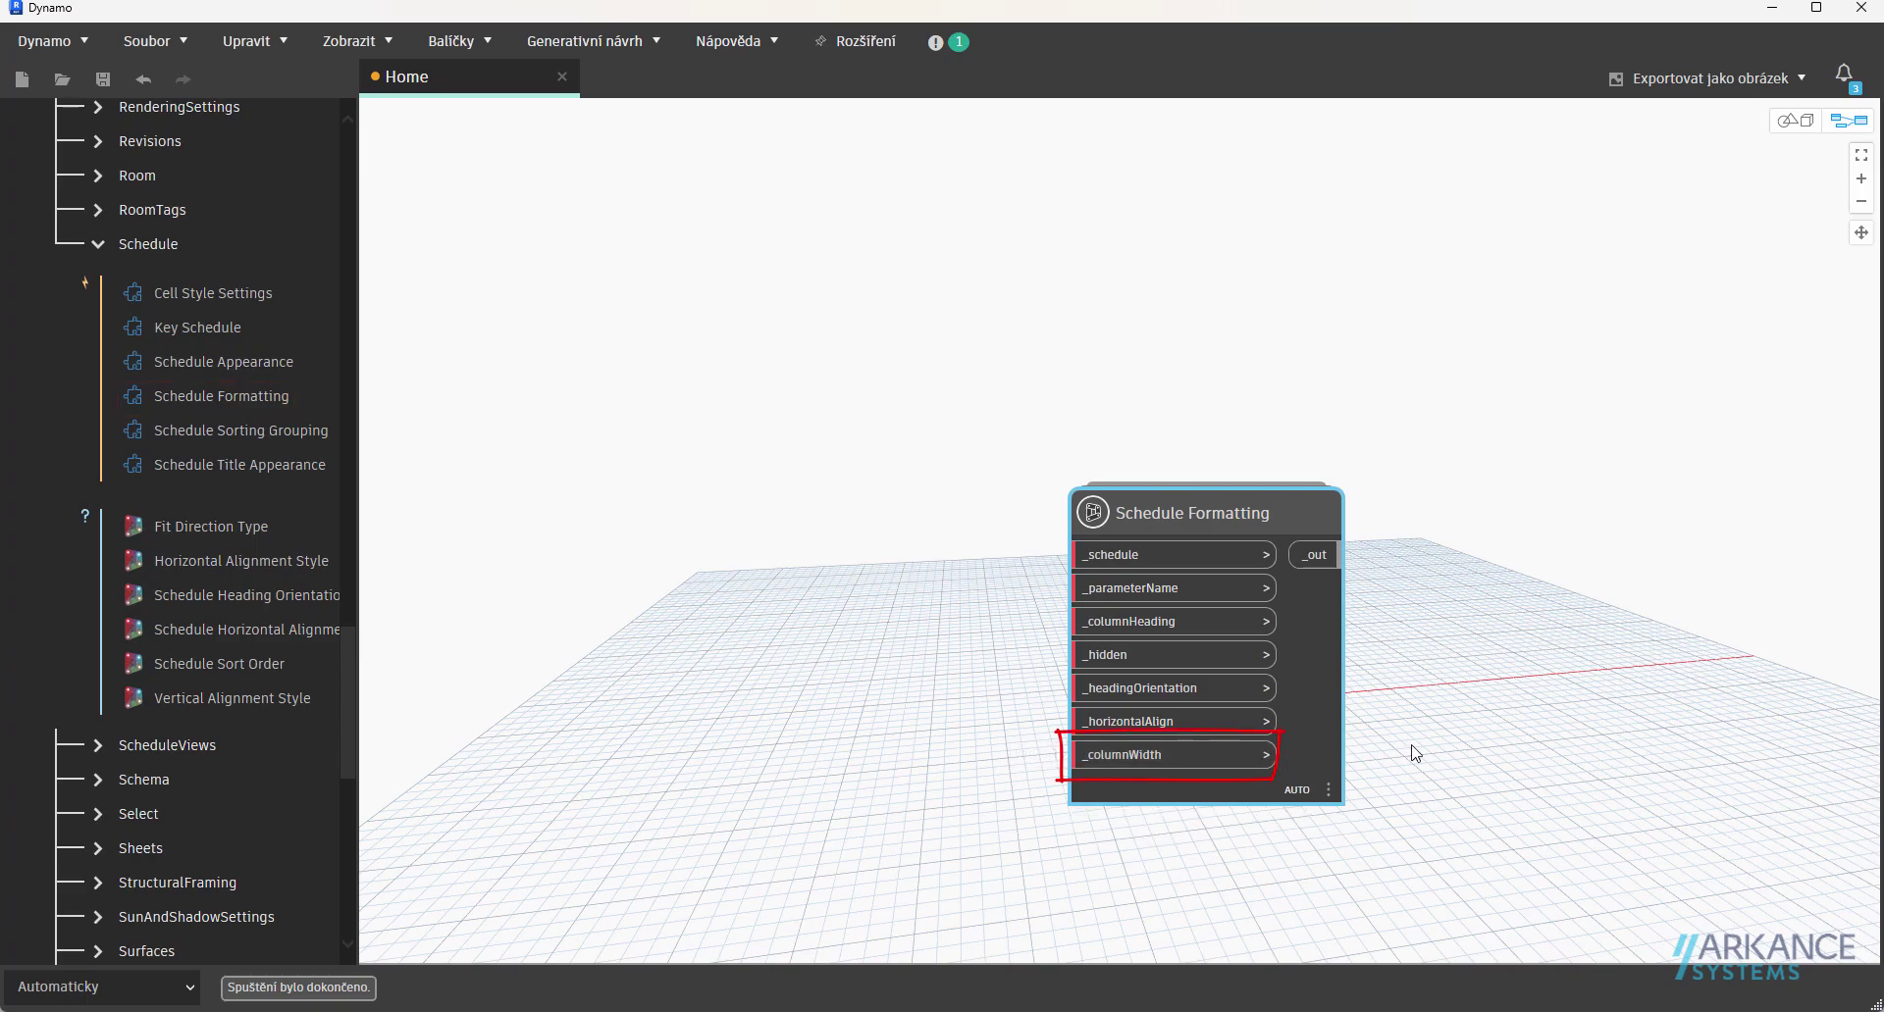
# Place a Code Block with the lines "Rodina";, "TVAROVKA"; and false;.
pyautogui.rightClick(788, 537)
pyautogui.write('co')
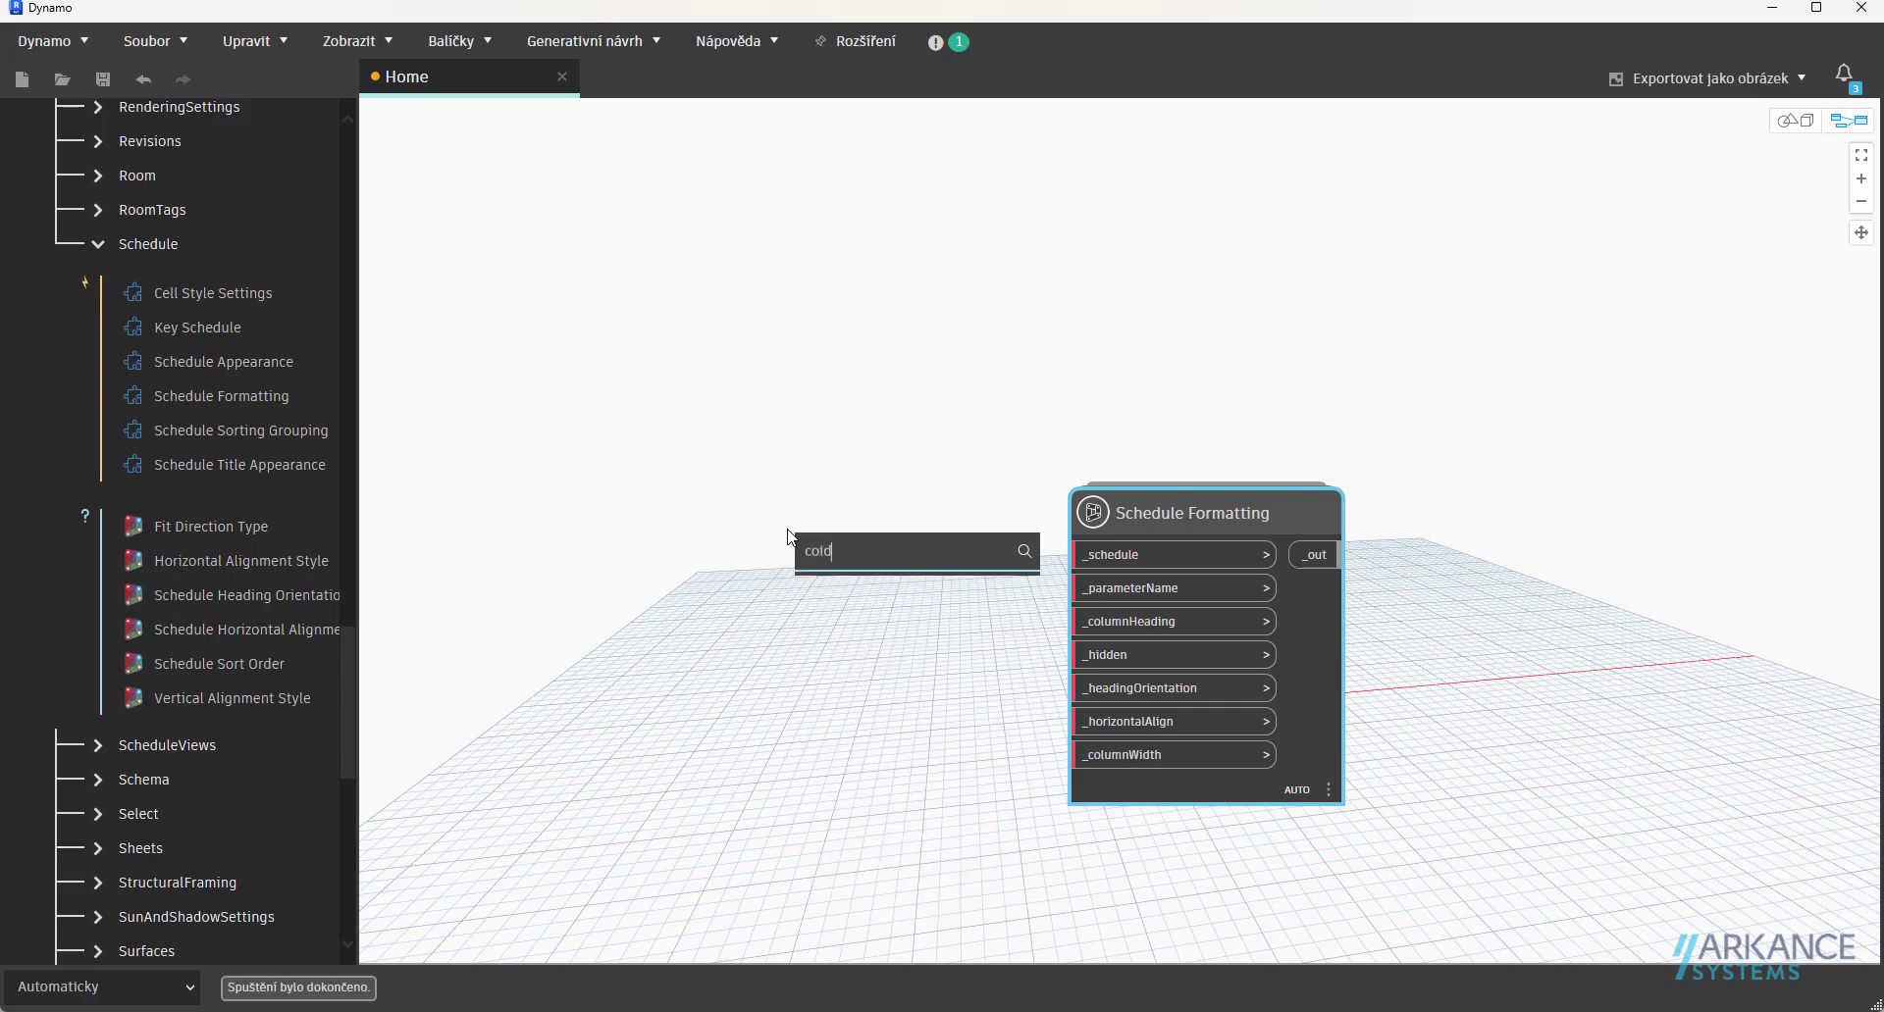
pyautogui.write('d')
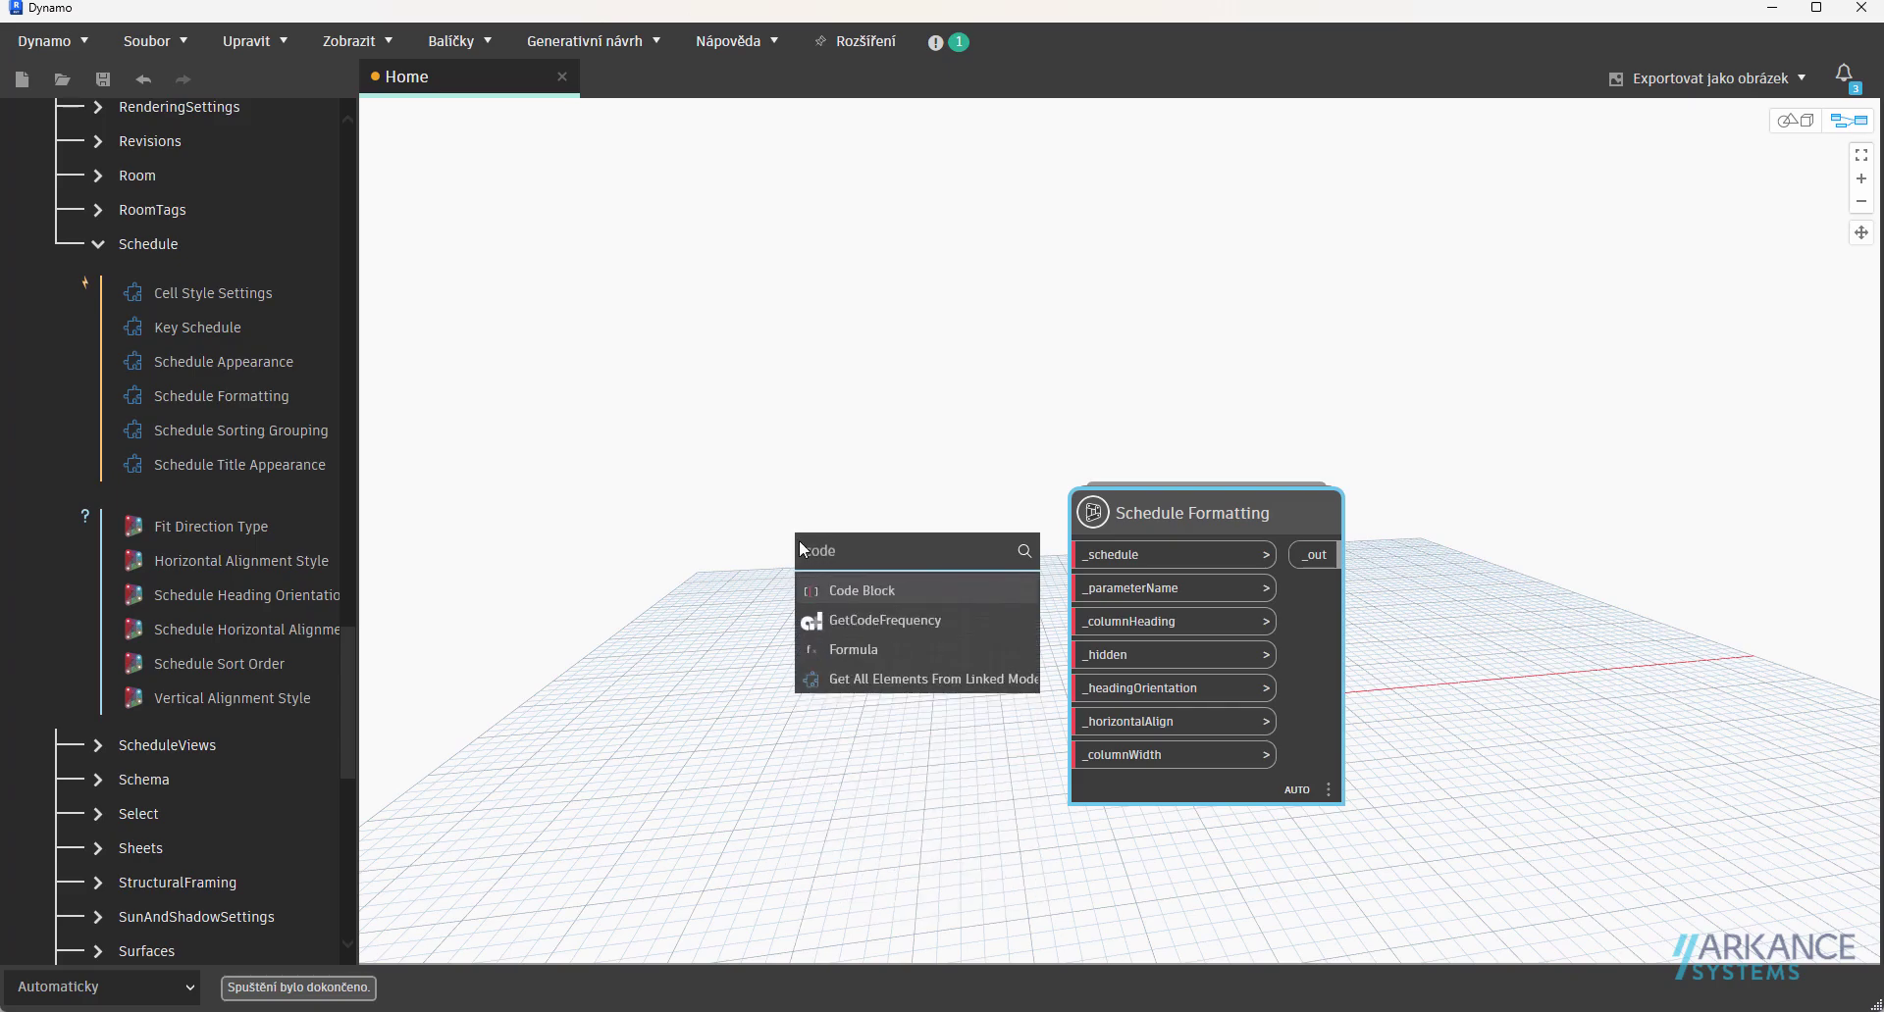
pyautogui.click(850, 588)
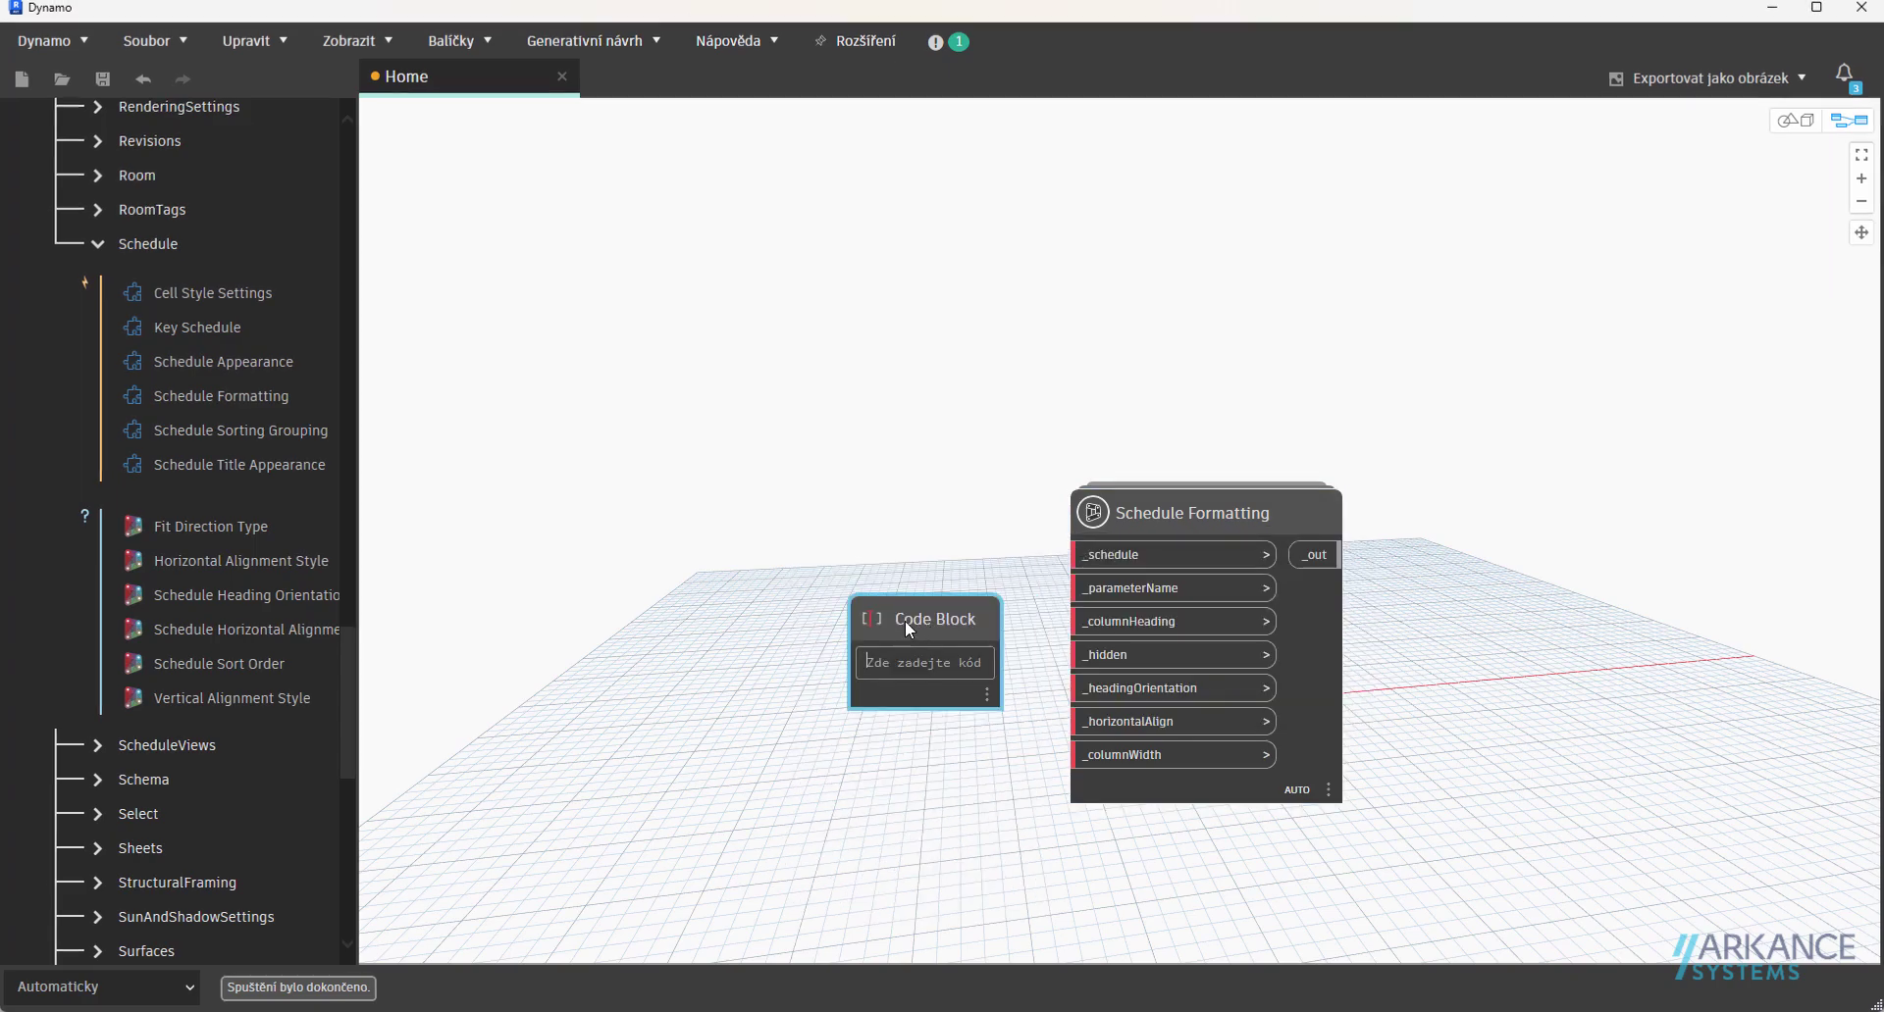
pyautogui.write('!Rodina')
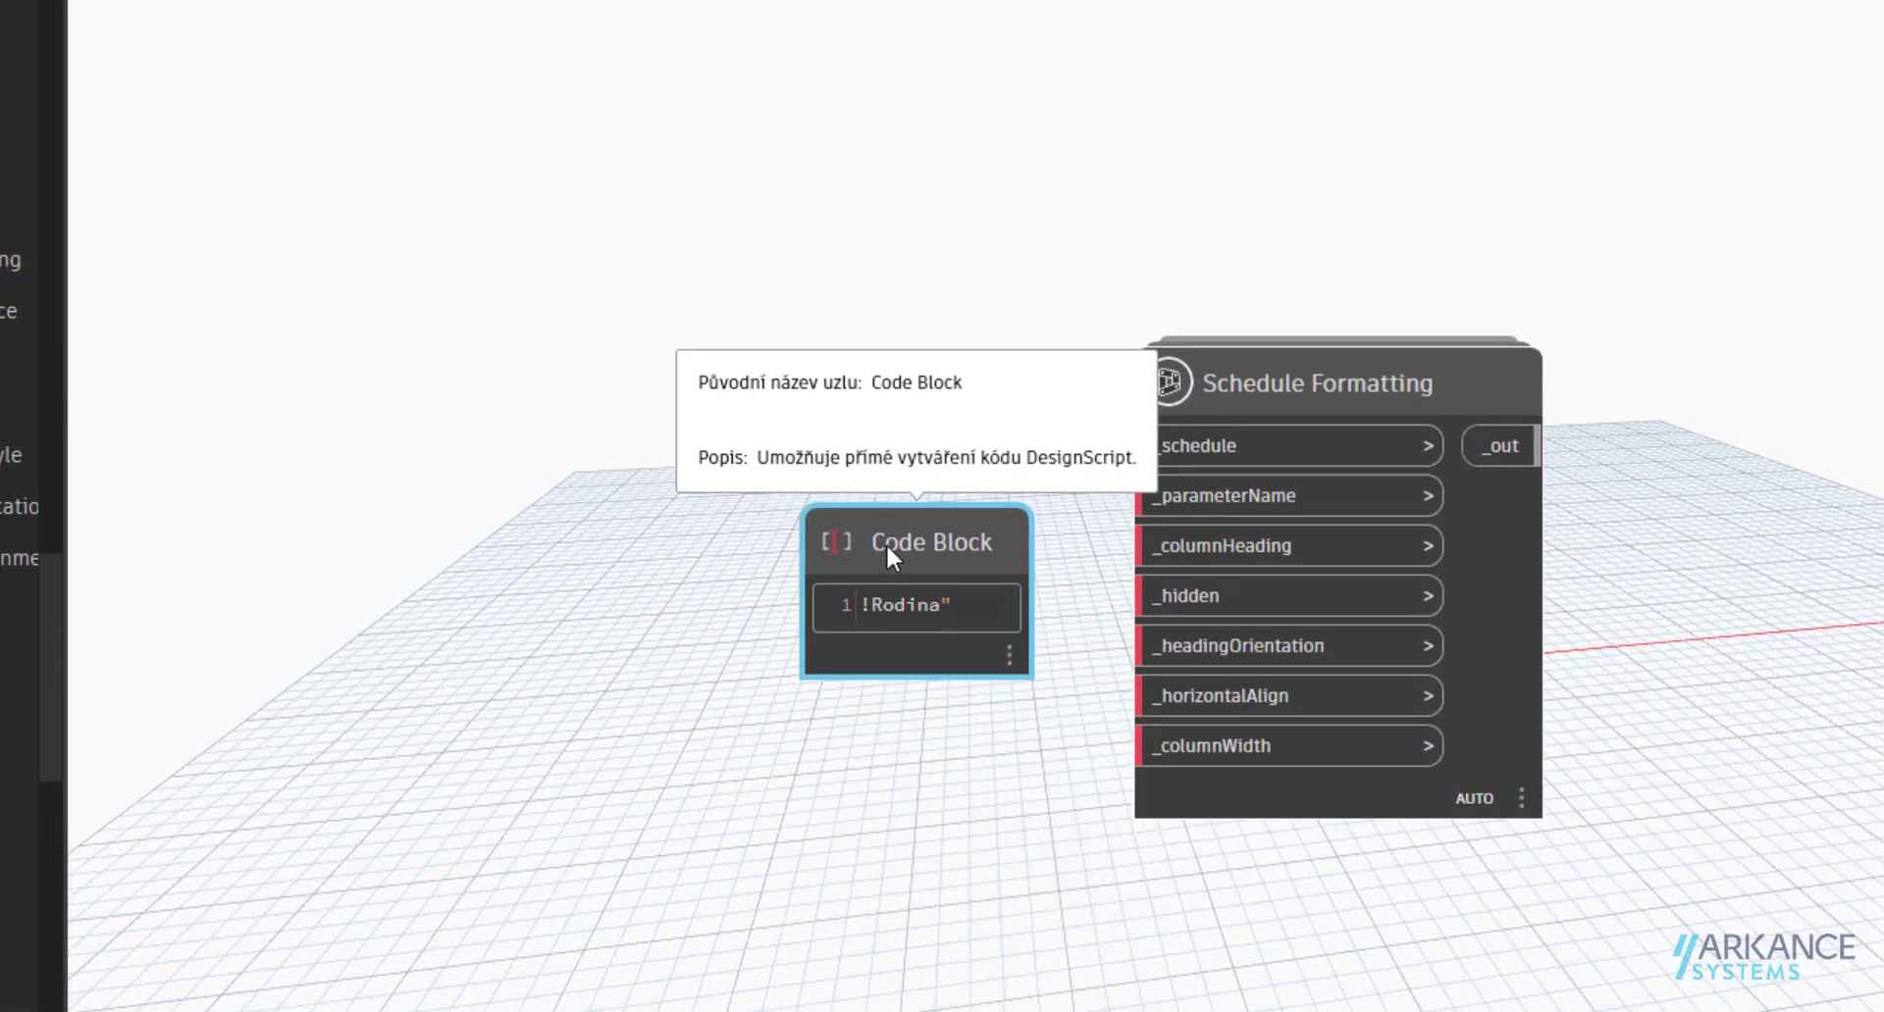
pyautogui.press('BackSpace')
pyautogui.press('BackSpace')
pyautogui.press('BackSpace')
pyautogui.press('BackSpace')
pyautogui.press('BackSpace')
pyautogui.press('BackSpace')
pyautogui.write('"Rodina')
pyautogui.write('";')
pyautogui.press('Return')
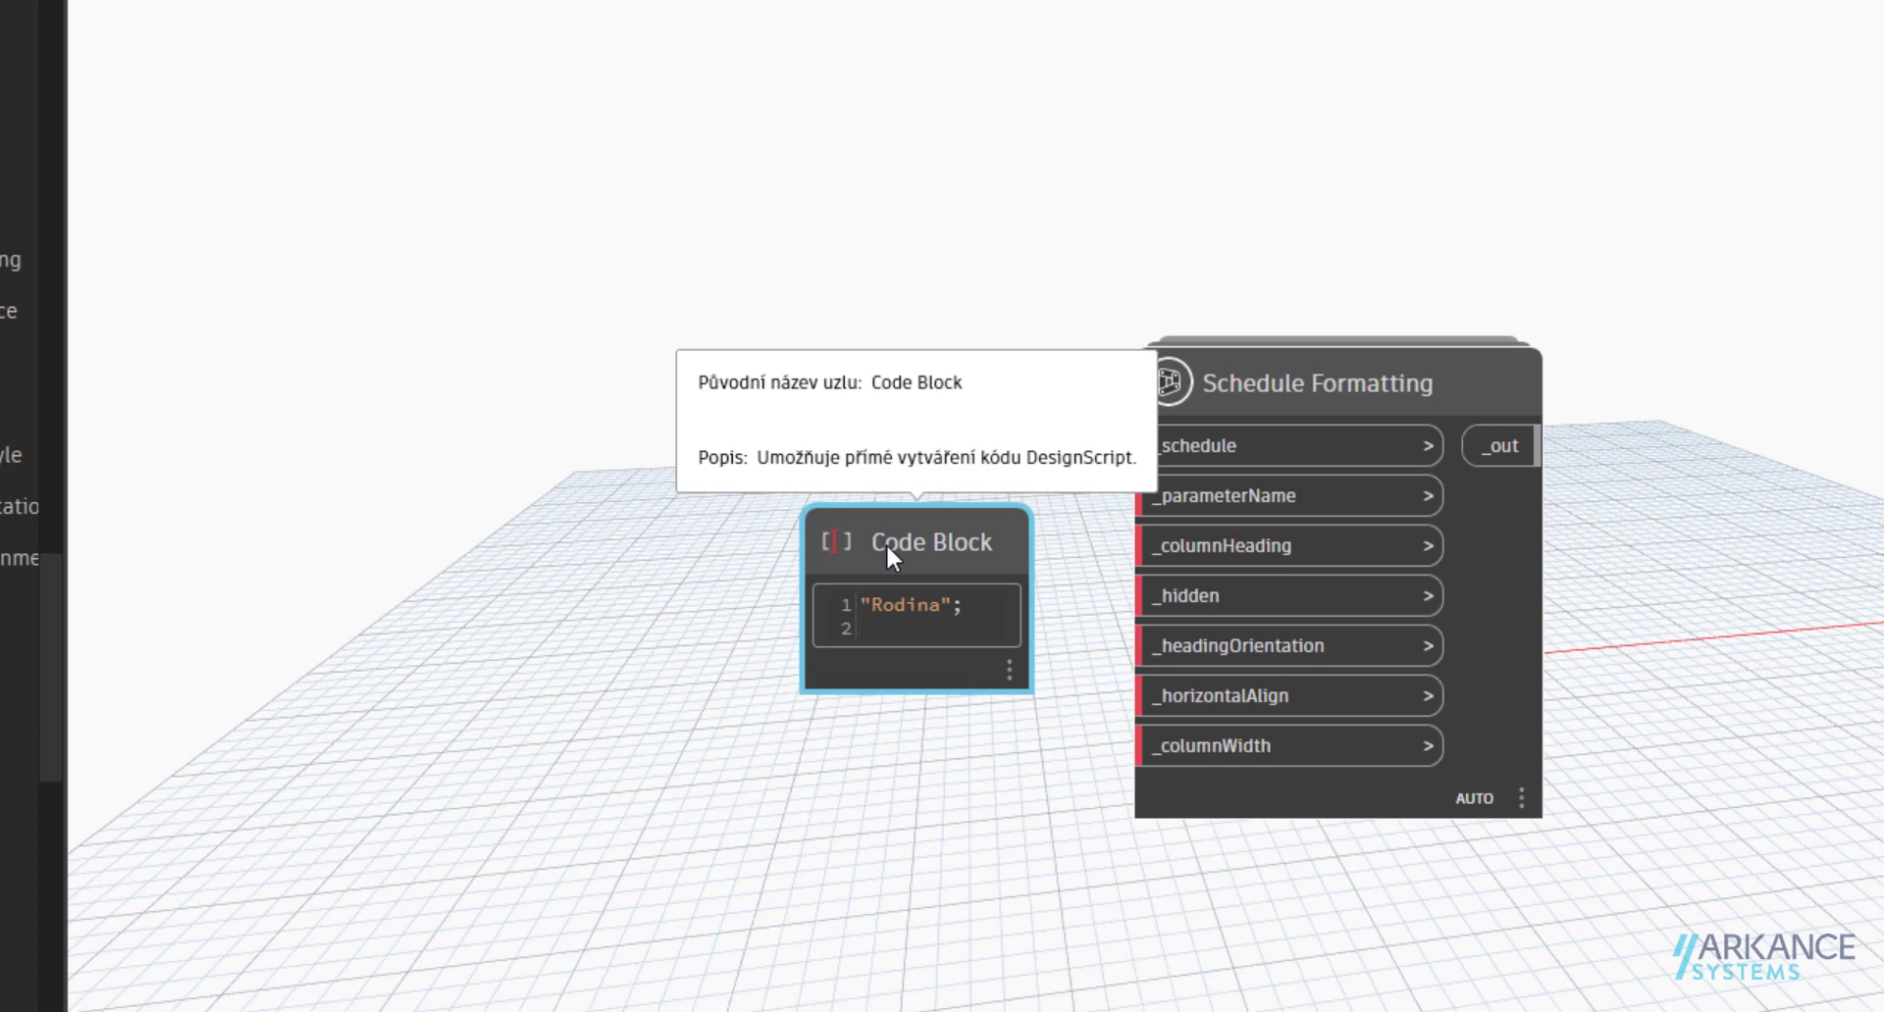
pyautogui.write('"TVAROVKA"')
pyautogui.write(';')
pyautogui.press('Return')
pyautogui.write('false')
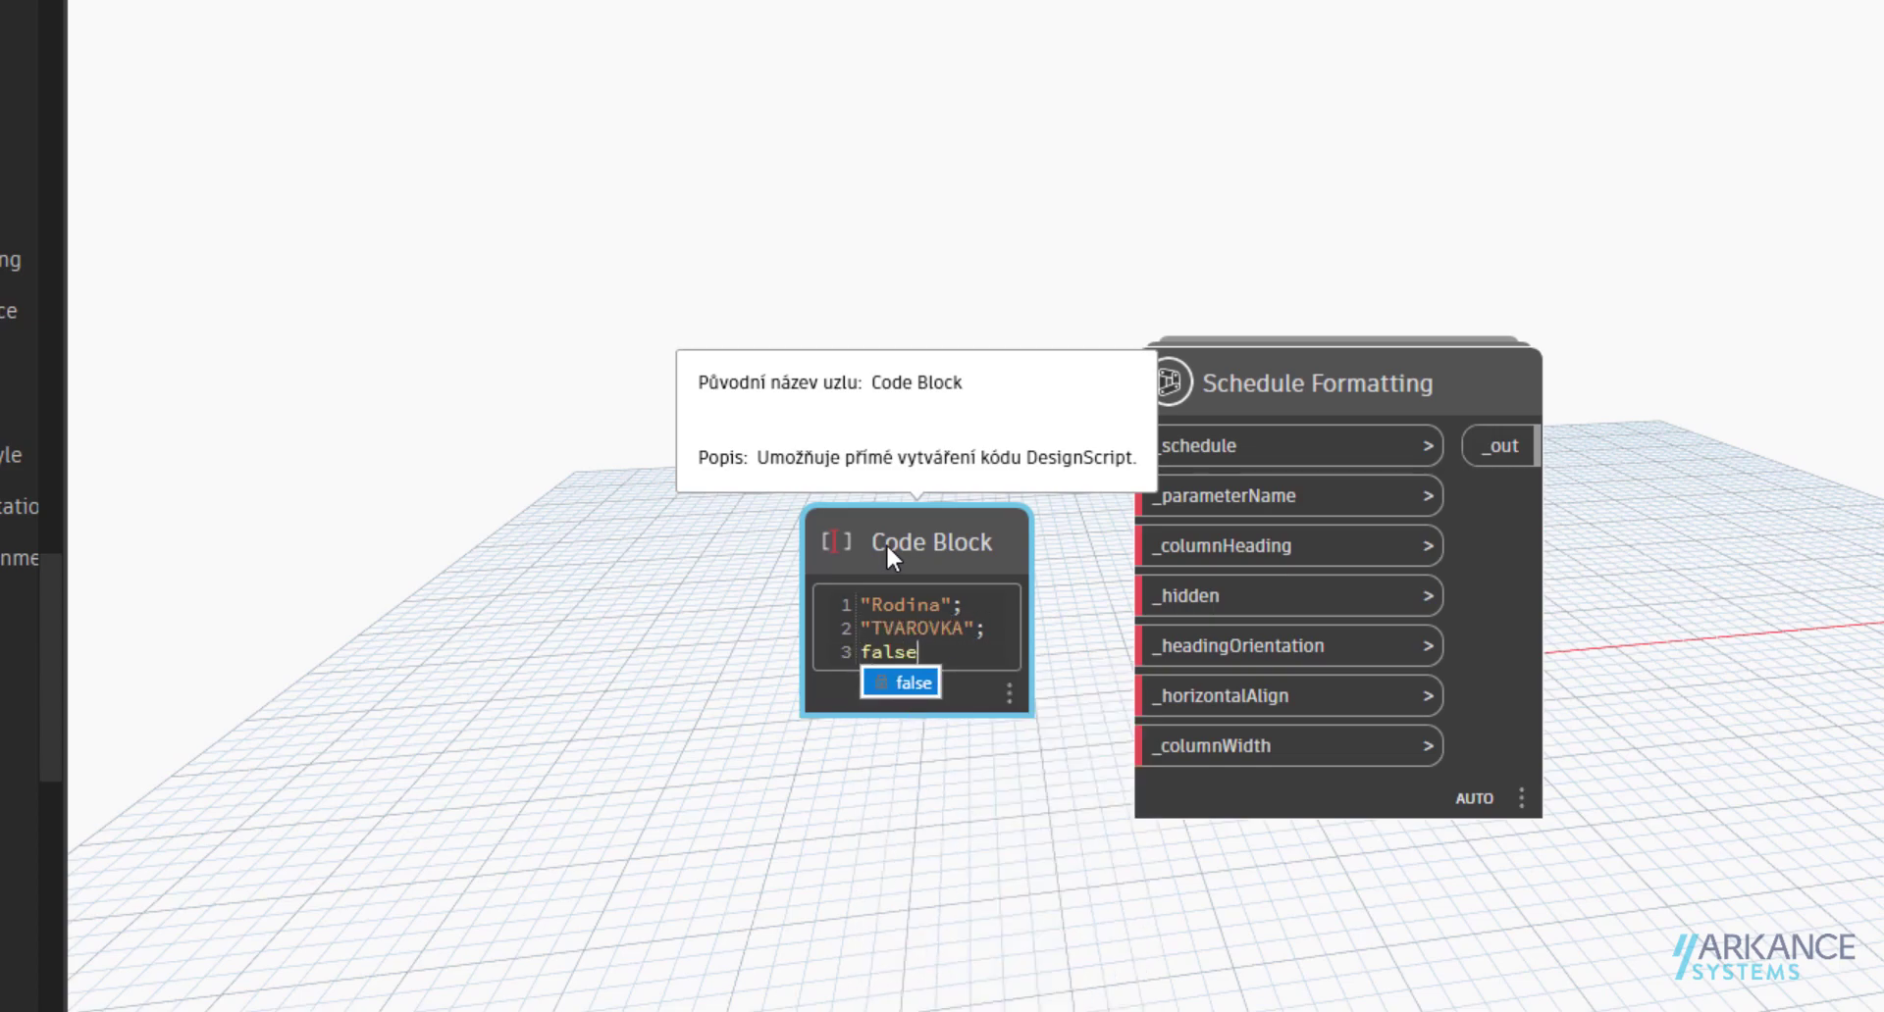
pyautogui.write(';')
pyautogui.press('Return')
# Add "Horizontal";, "Left"; and the 0.35 column width to the Code Block and commit it.
pyautogui.write('"Ho')
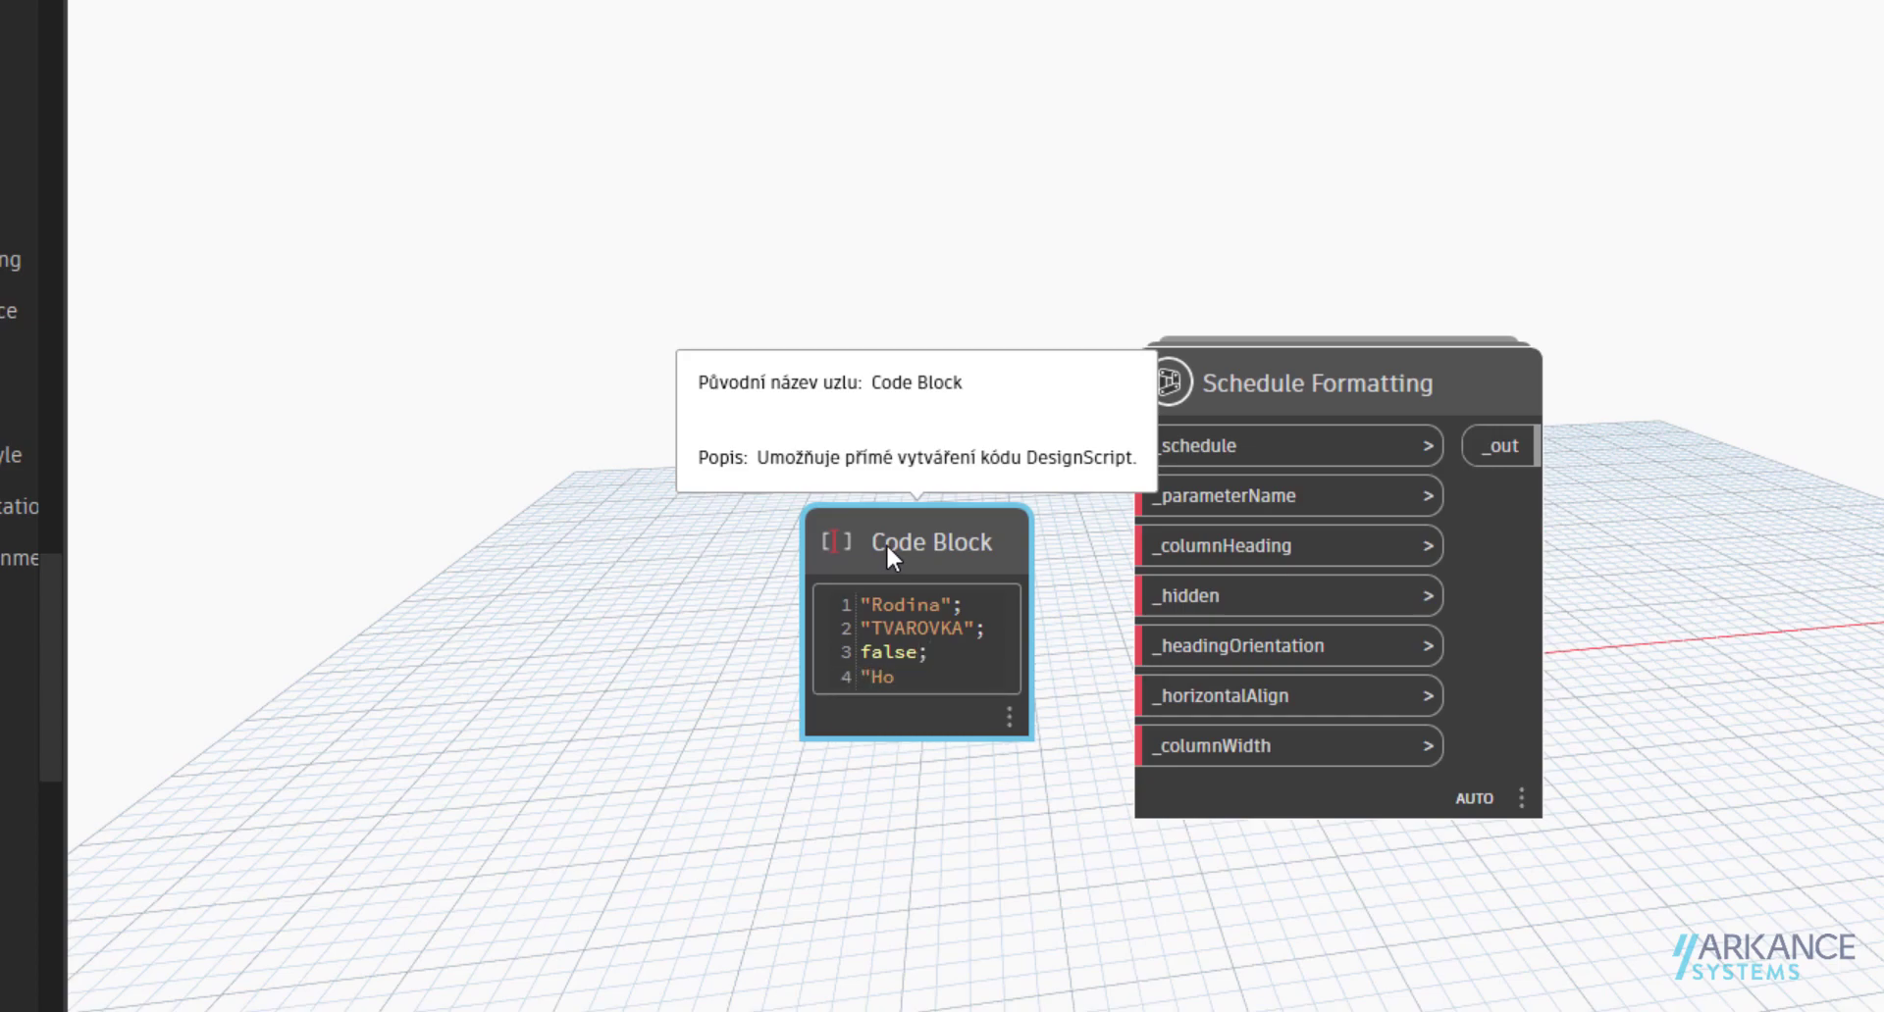
pyautogui.write('rizontal"')
pyautogui.press('Return')
pyautogui.write('"')
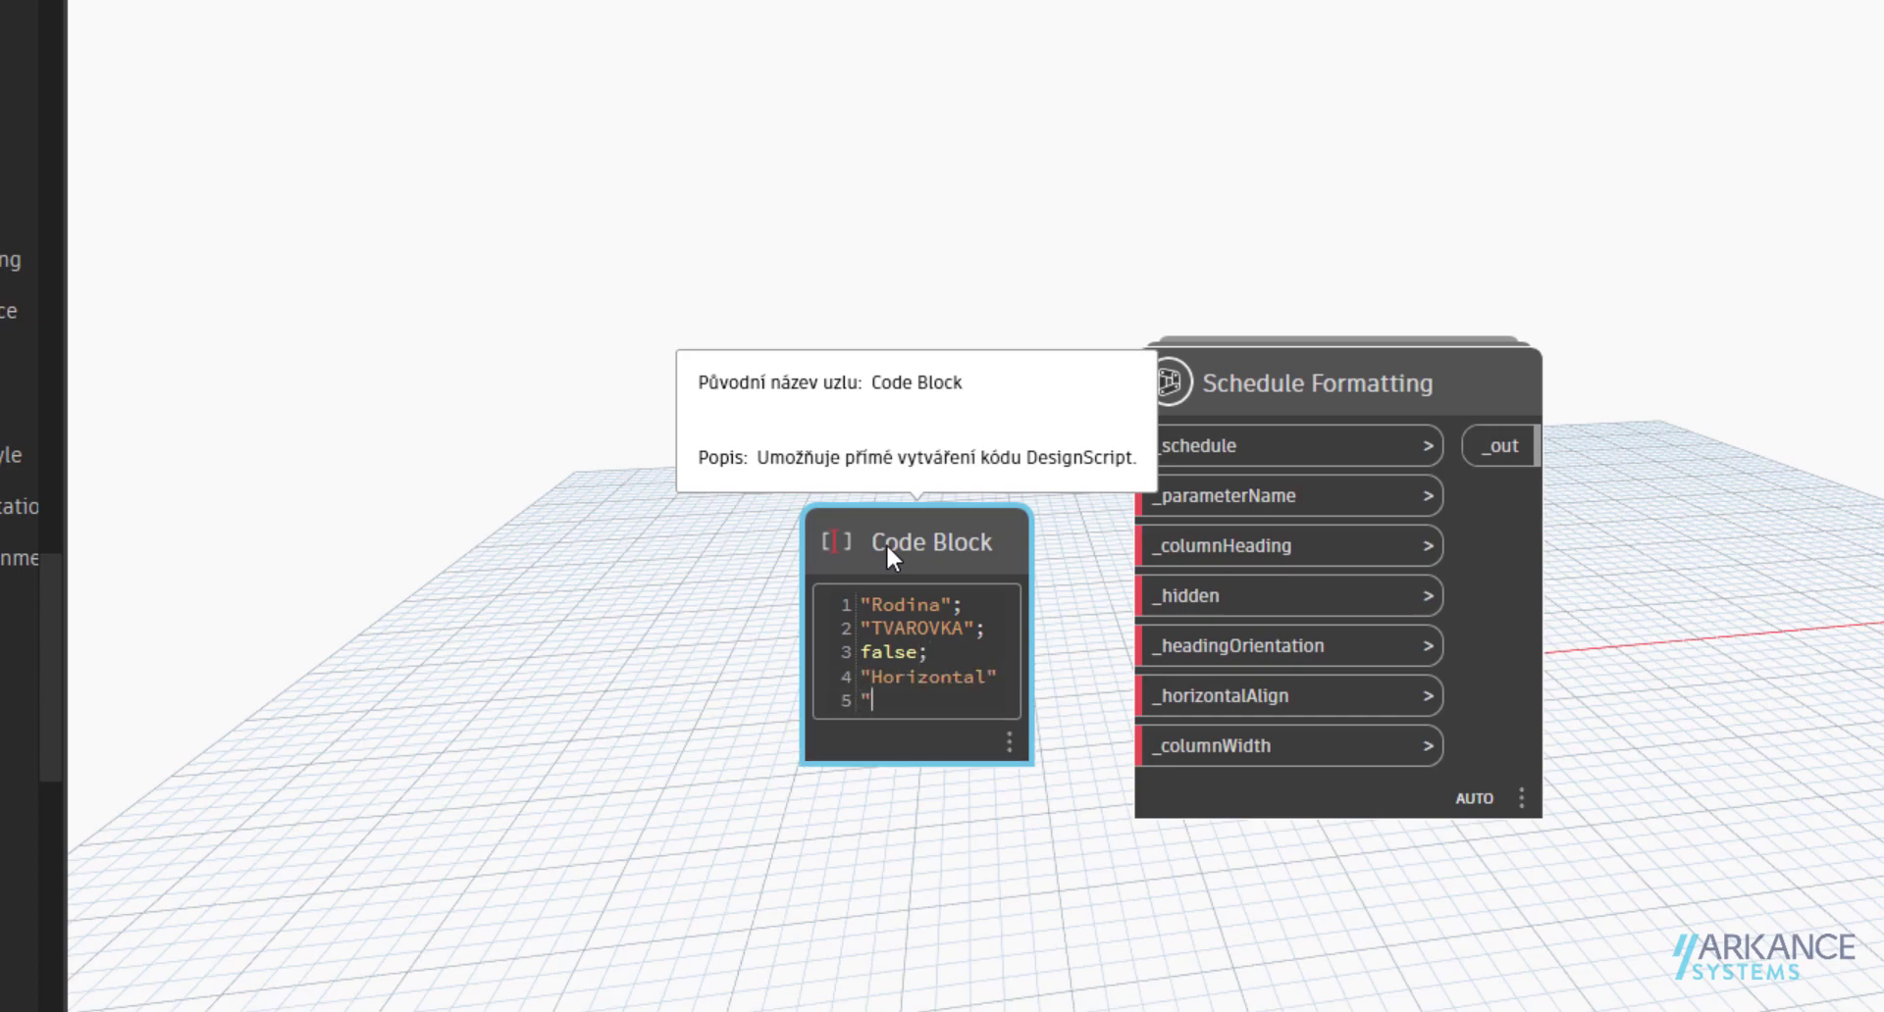
pyautogui.write('Left"')
pyautogui.click(1001, 677)
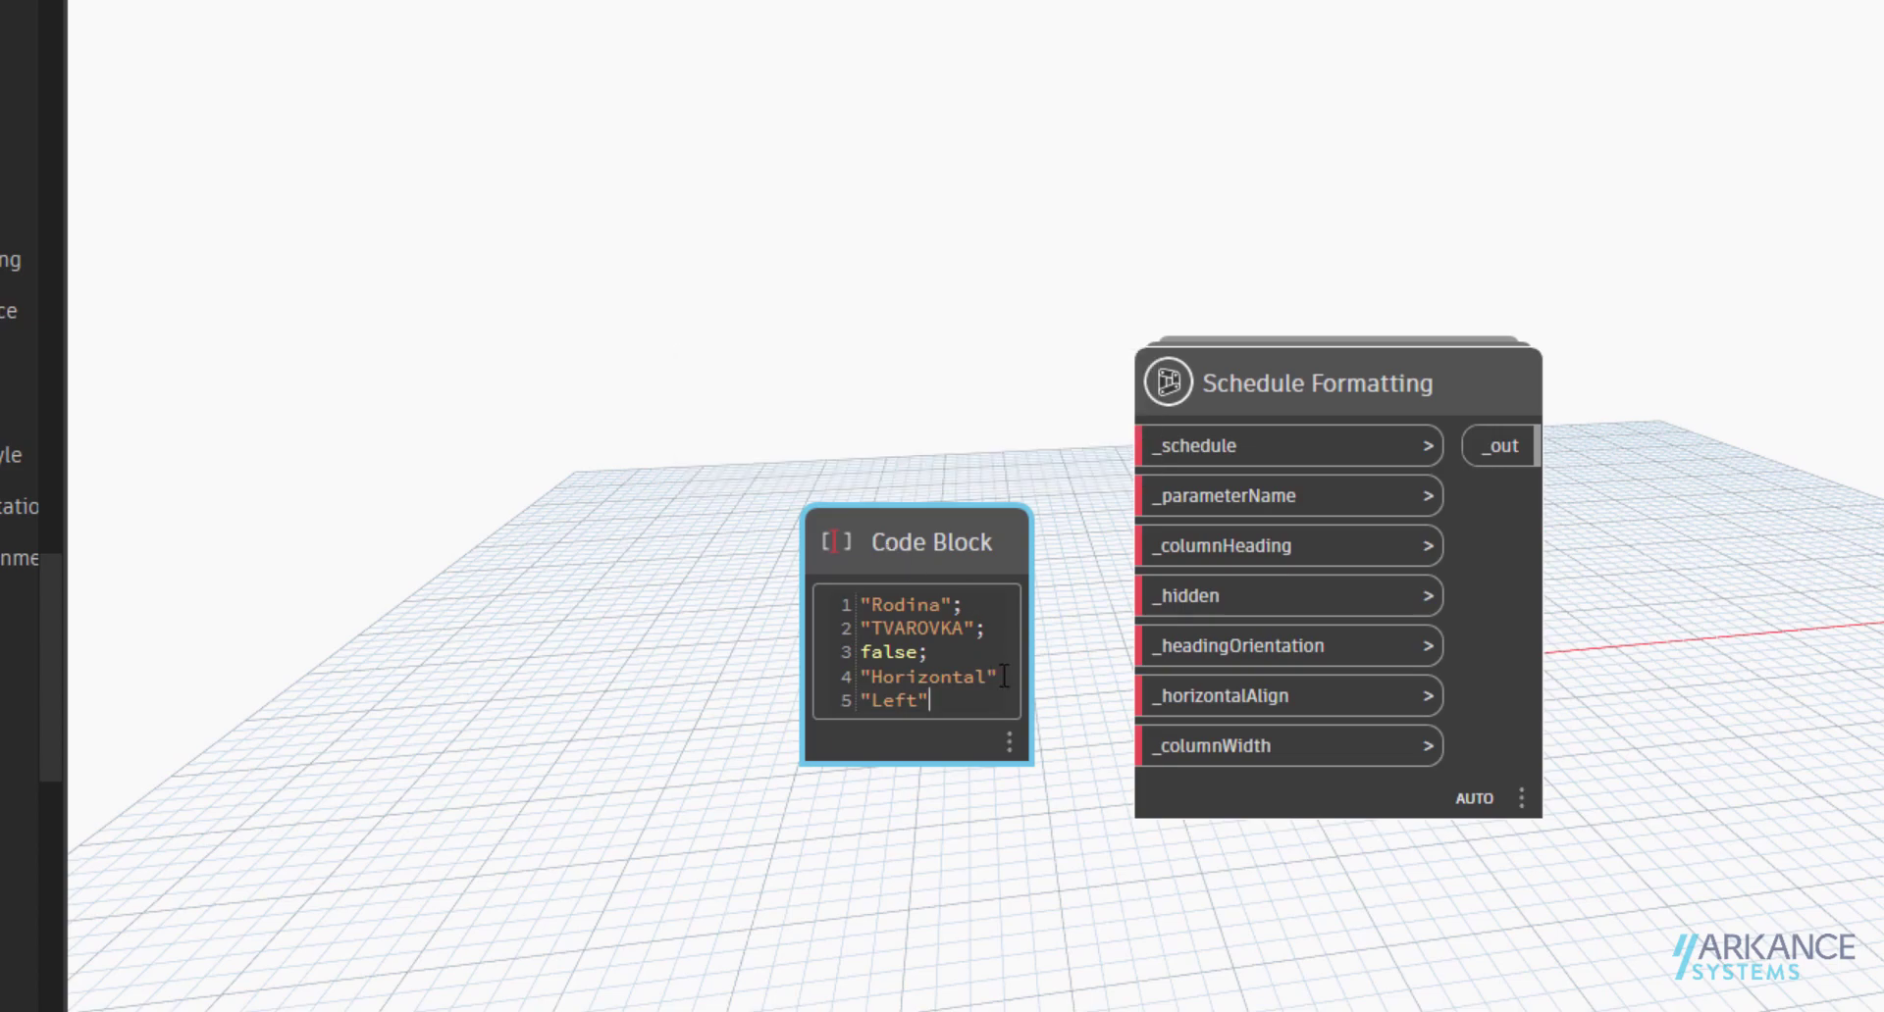
pyautogui.write(';')
pyautogui.click(952, 702)
pyautogui.write(';')
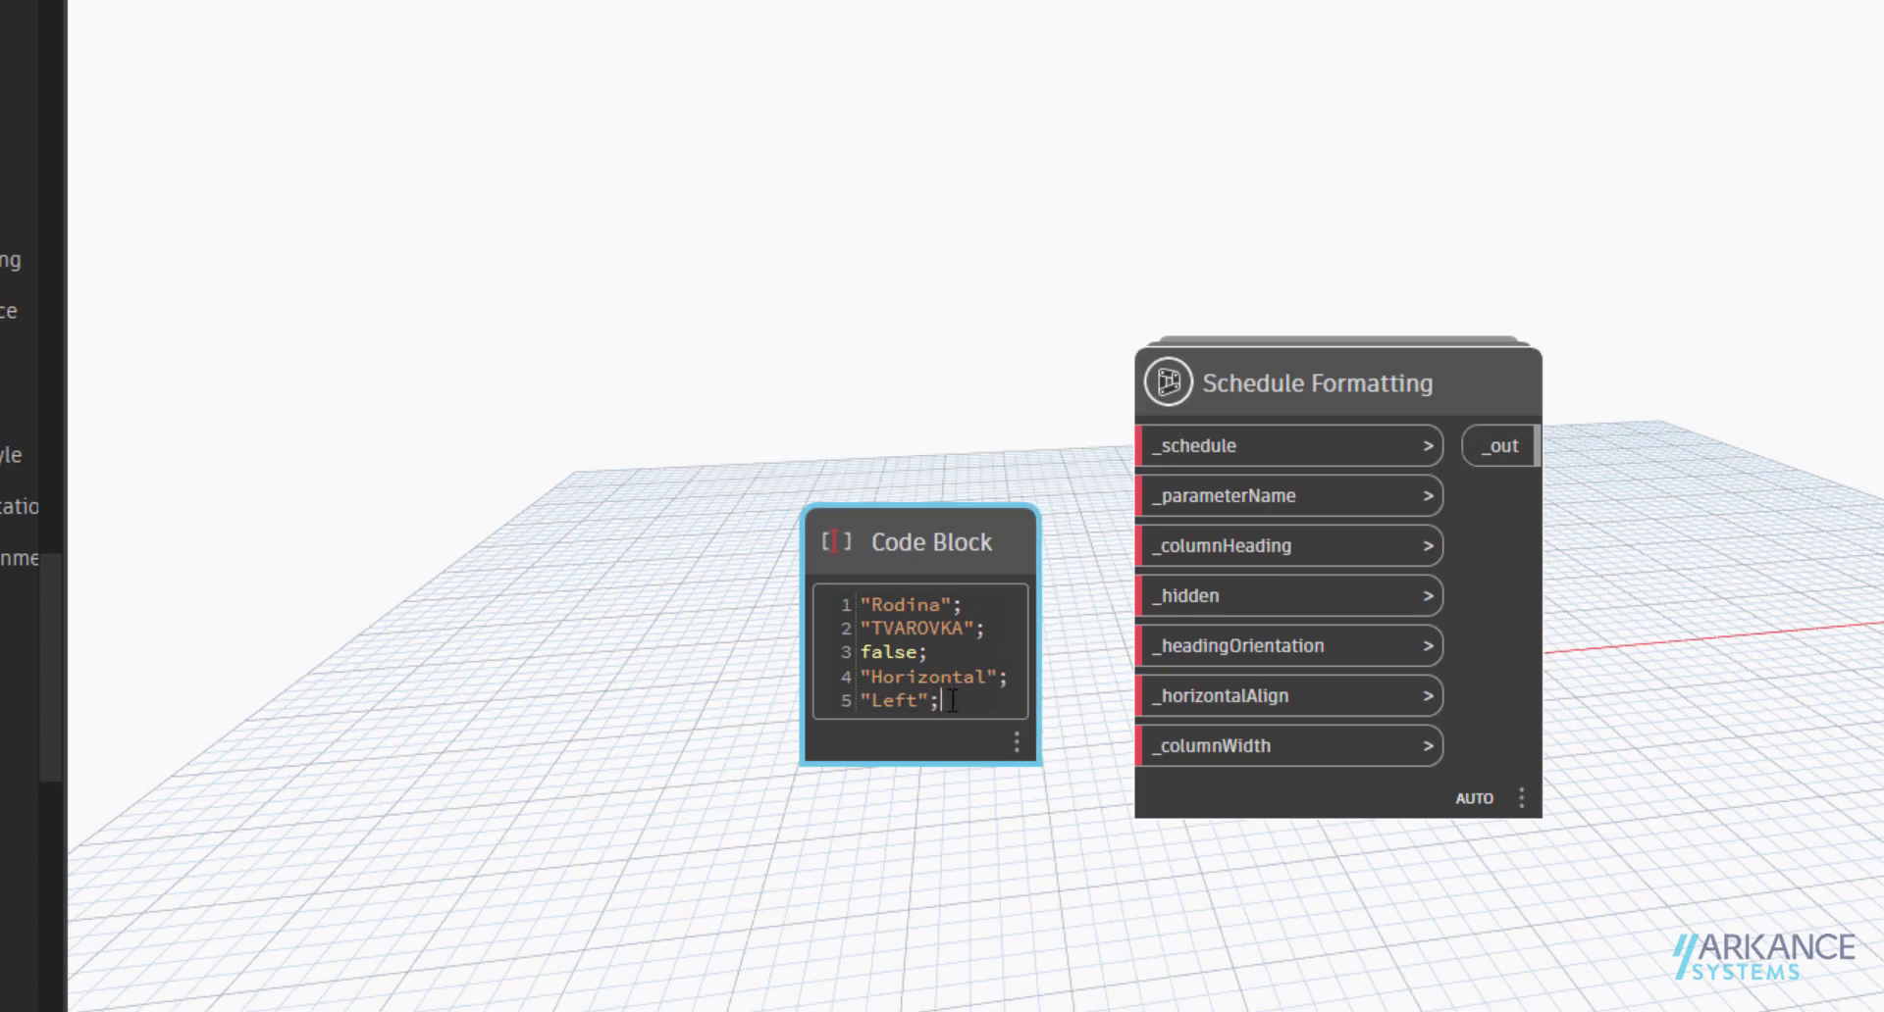
pyautogui.press('Return')
pyautogui.write('.1')
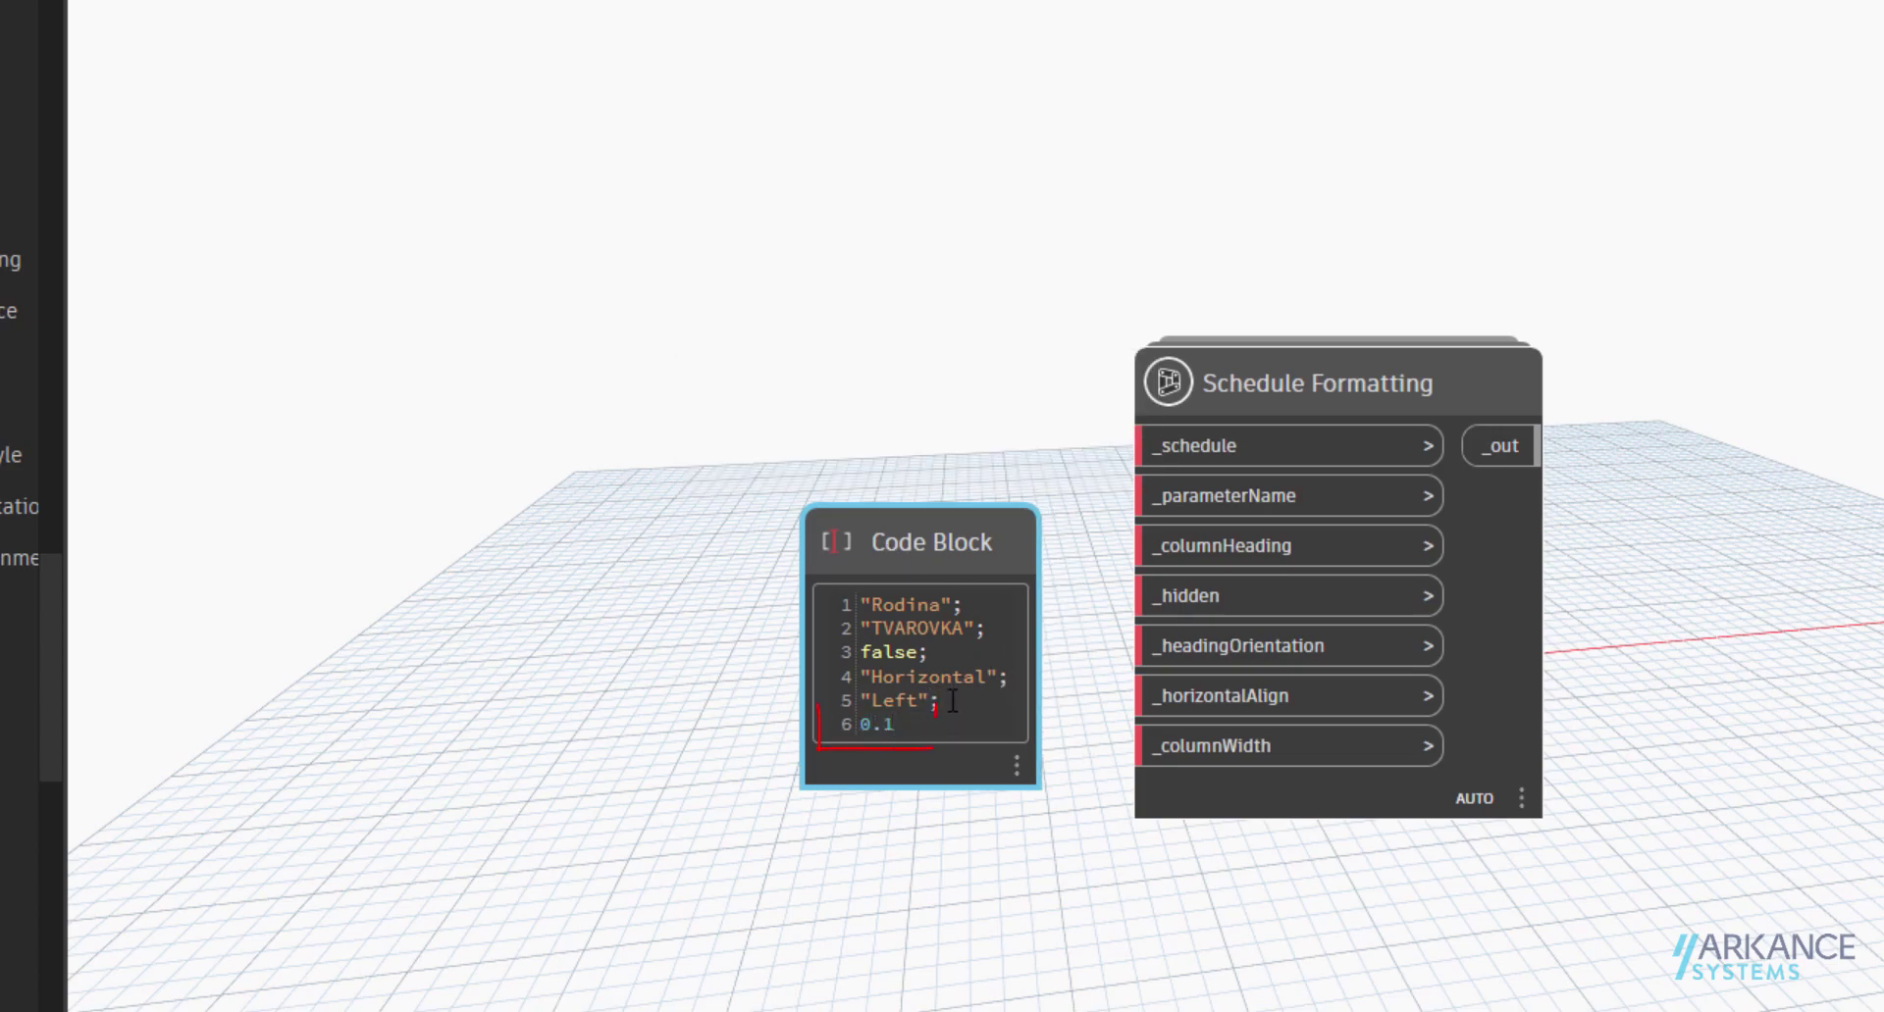
pyautogui.write('5;')
pyautogui.click(716, 508)
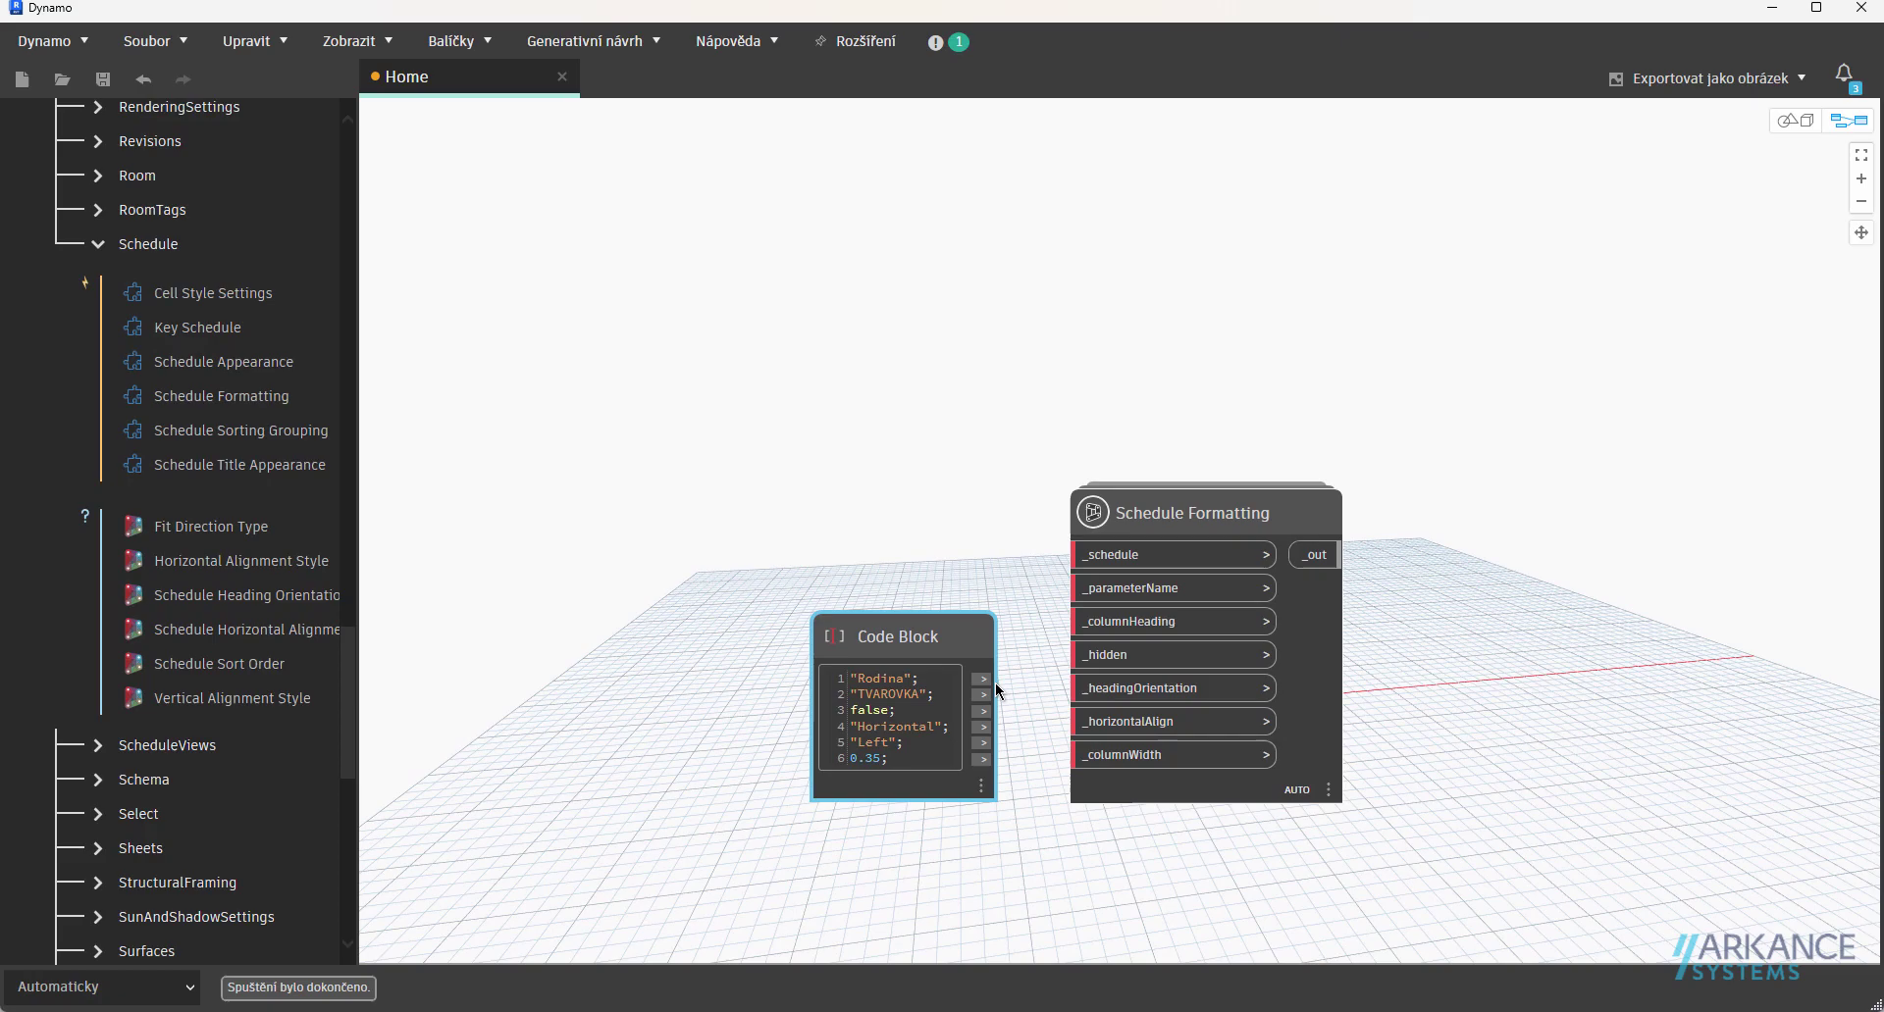
# Wire the Code Block values into Schedule Formatting's _parameterName through _columnWidth inputs.
pyautogui.moveTo(981, 679); pyautogui.dragTo(1072, 588)
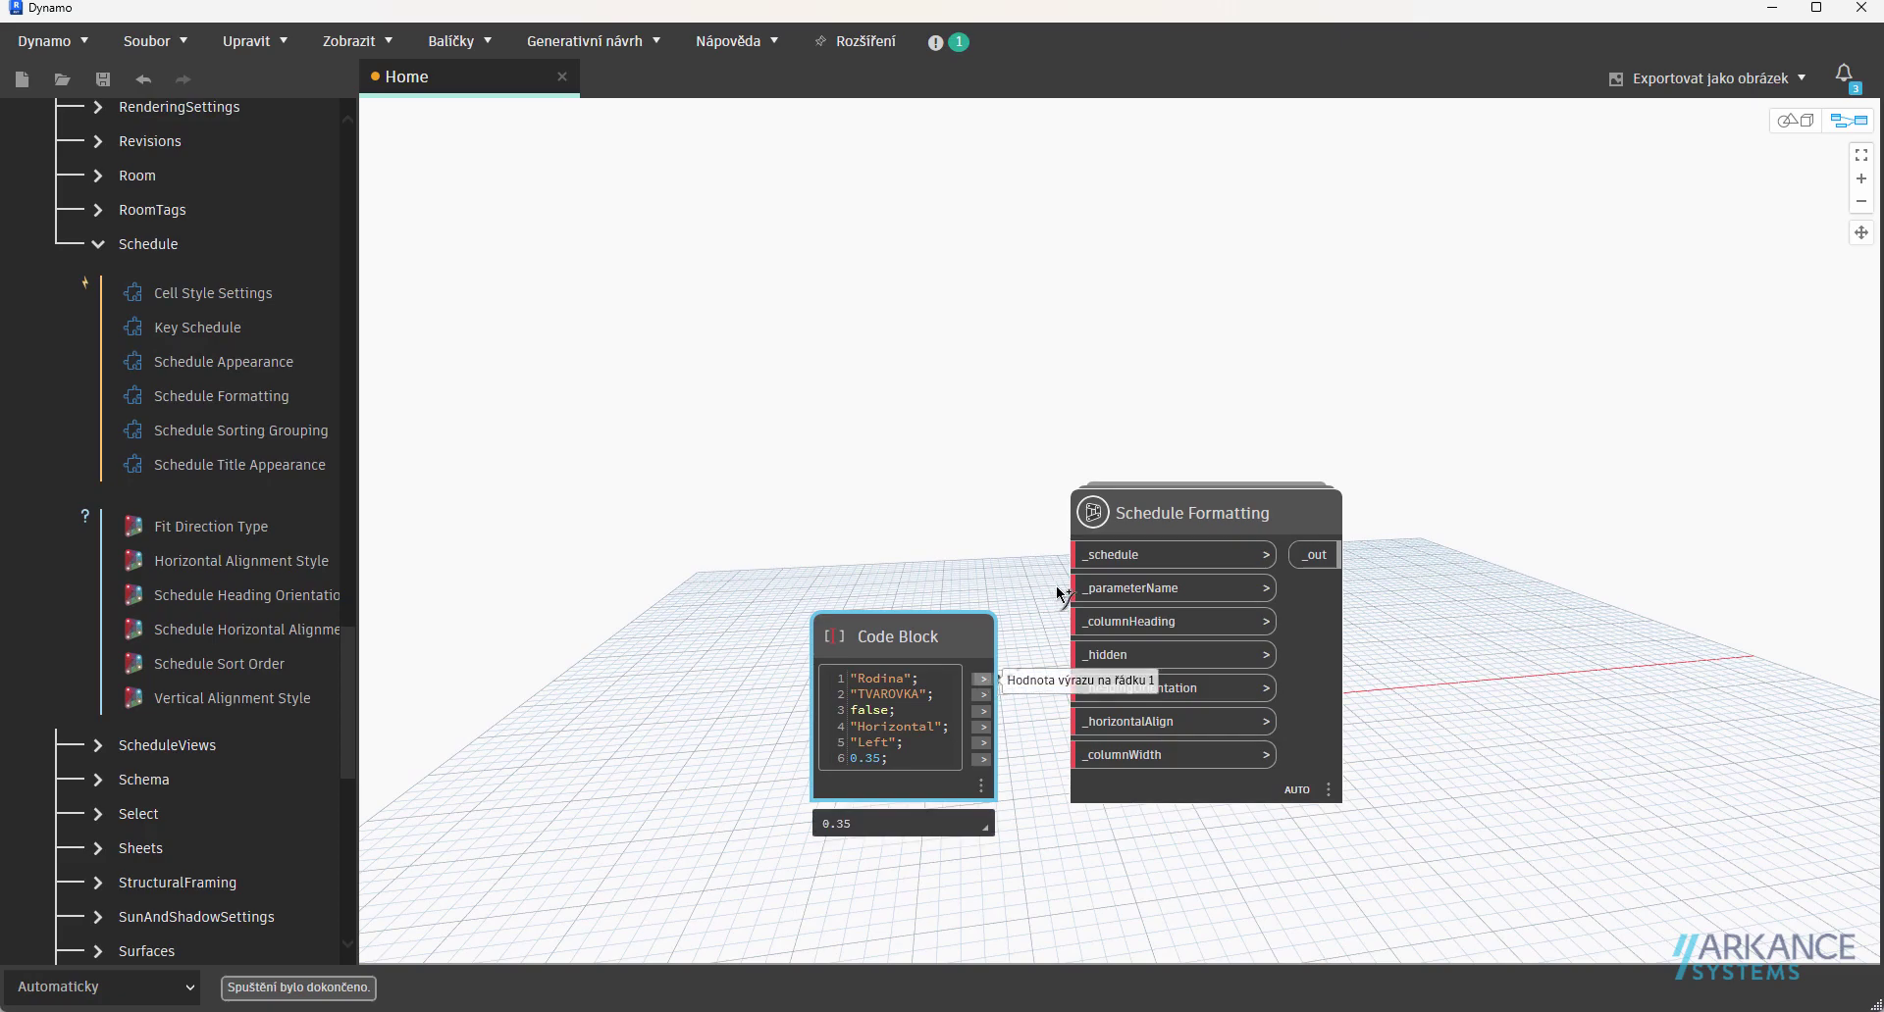
pyautogui.click(1122, 693)
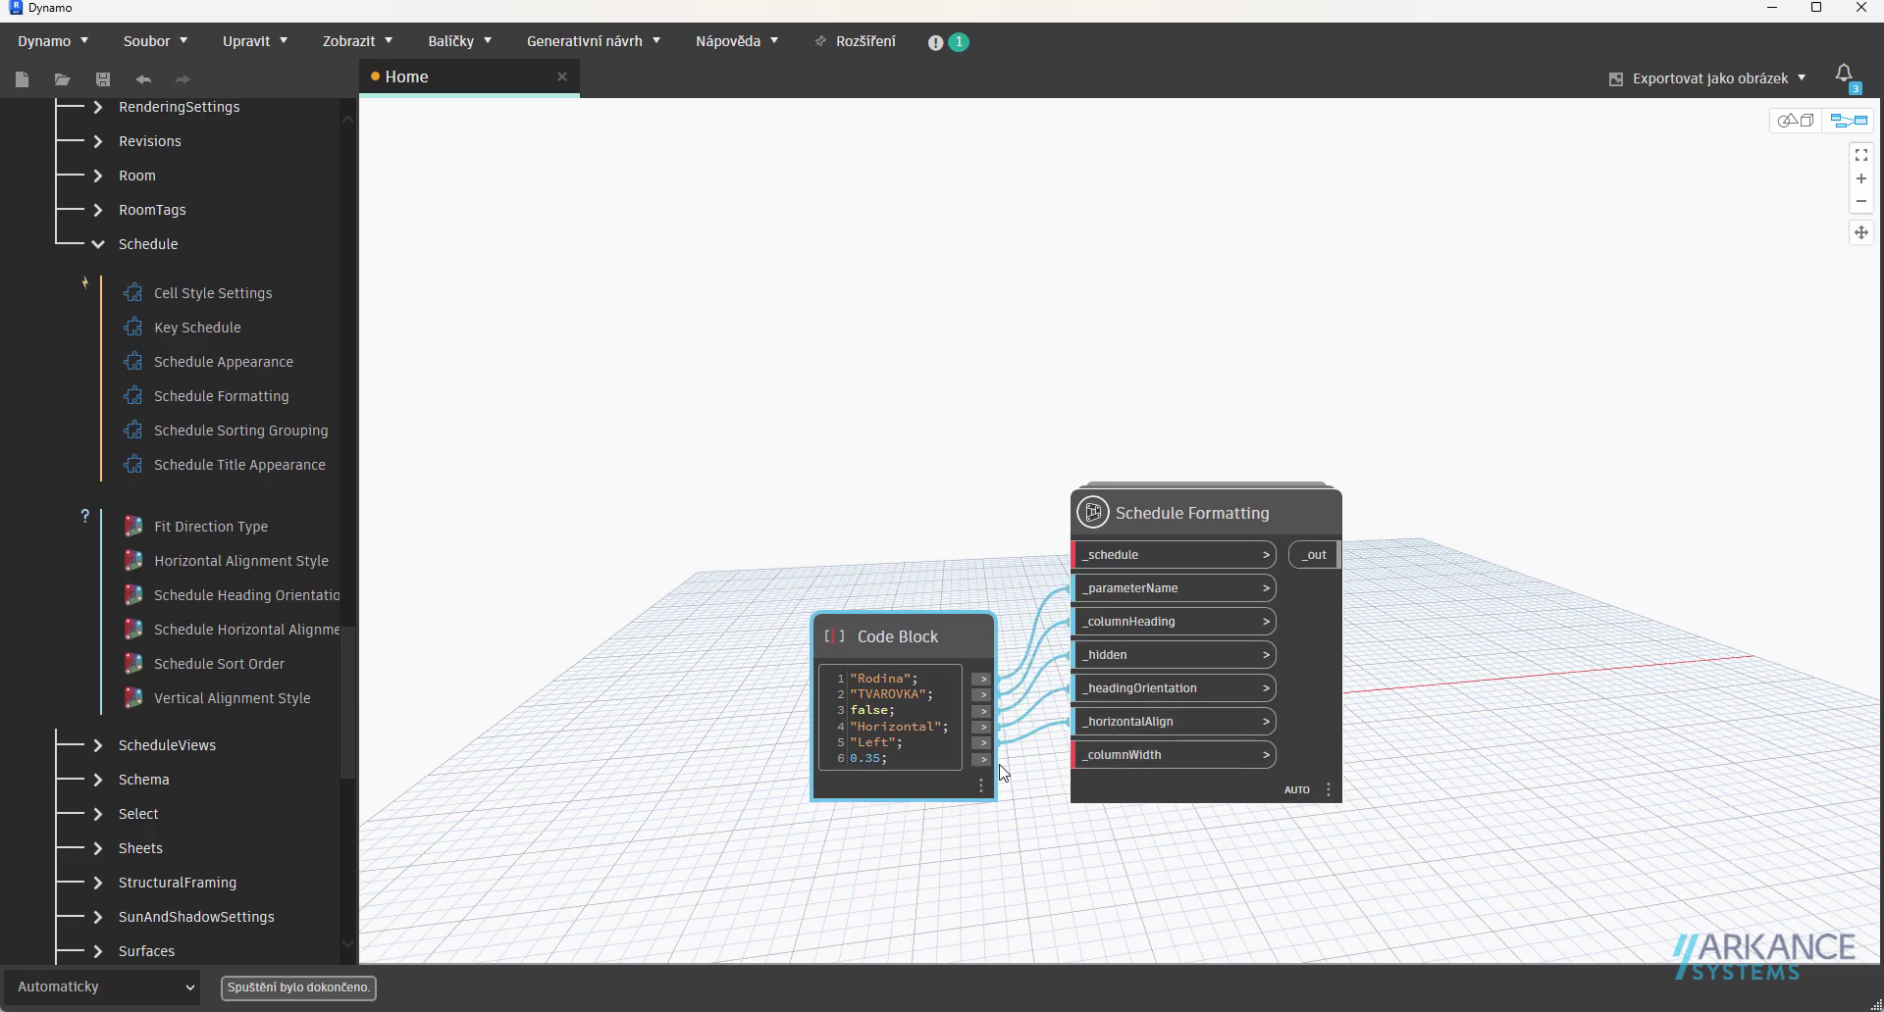
pyautogui.moveTo(975, 265); pyautogui.dragTo(1299, 253, button='middle')
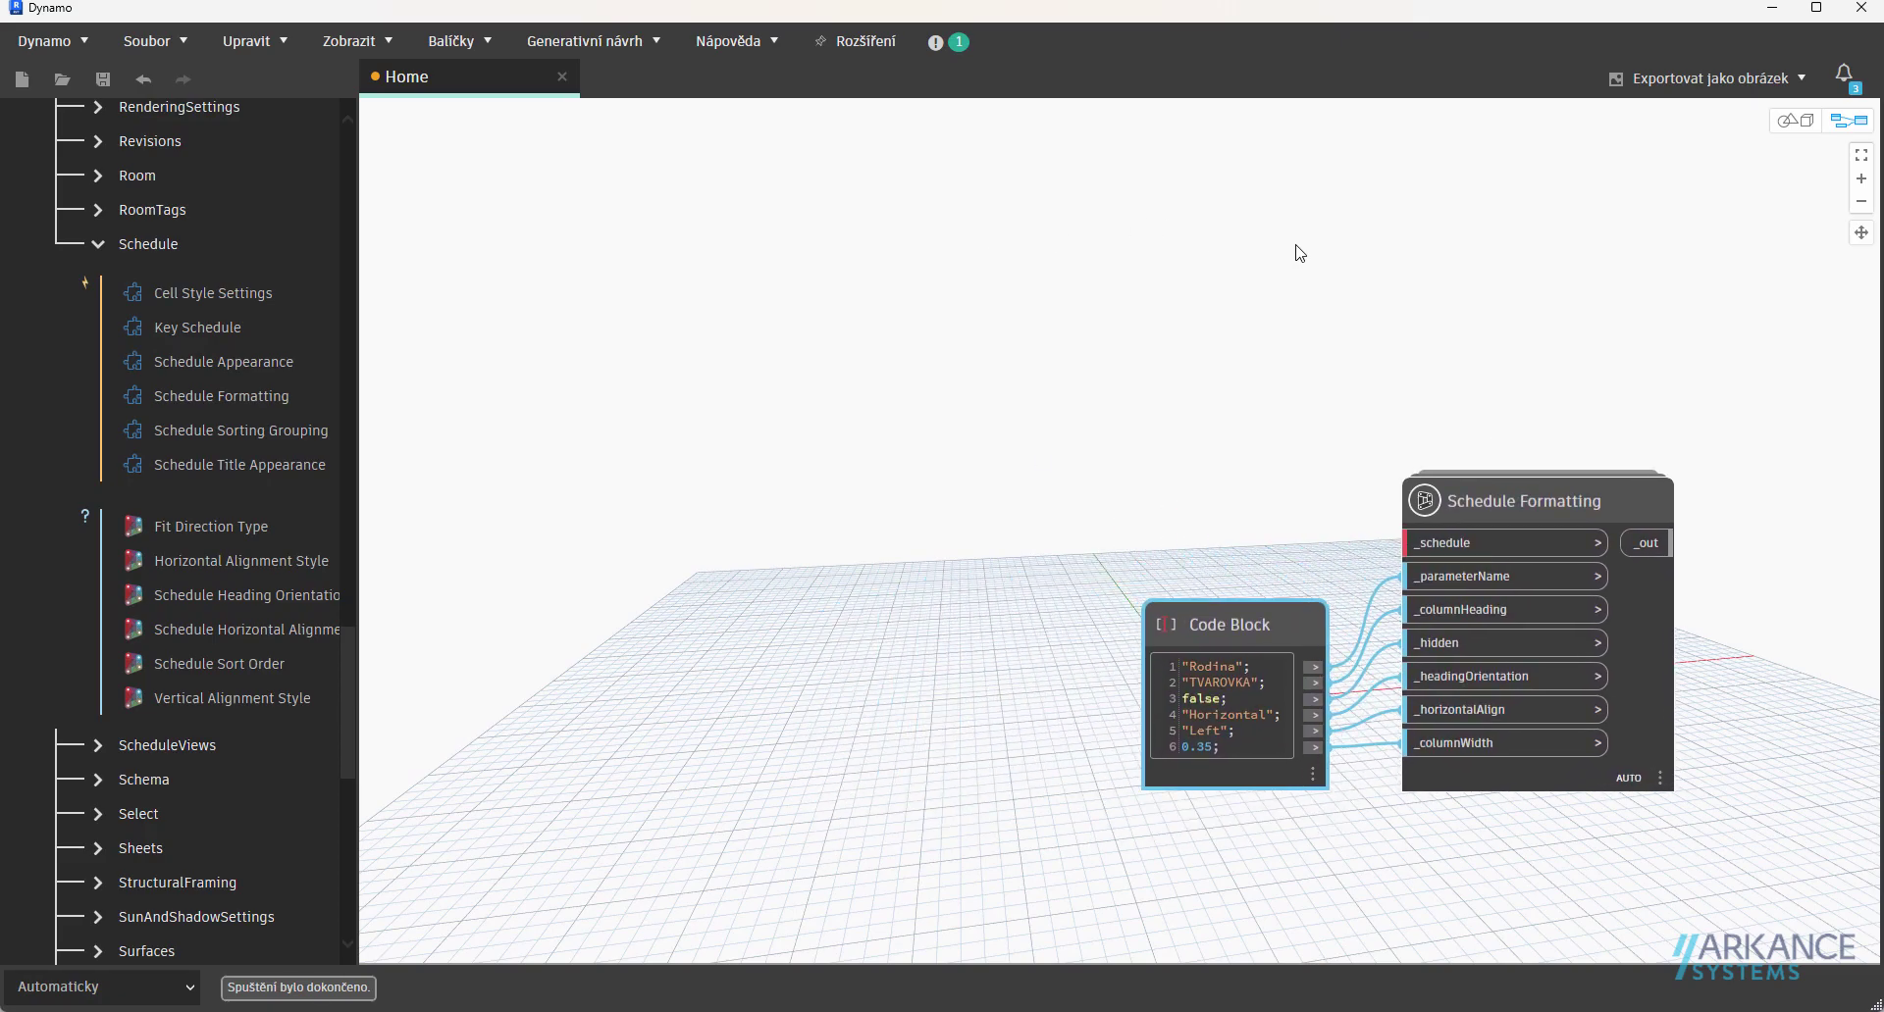
# Add a View Type node at the upper left and set it to Schedule.
pyautogui.rightClick(784, 348)
pyautogui.write('vie')
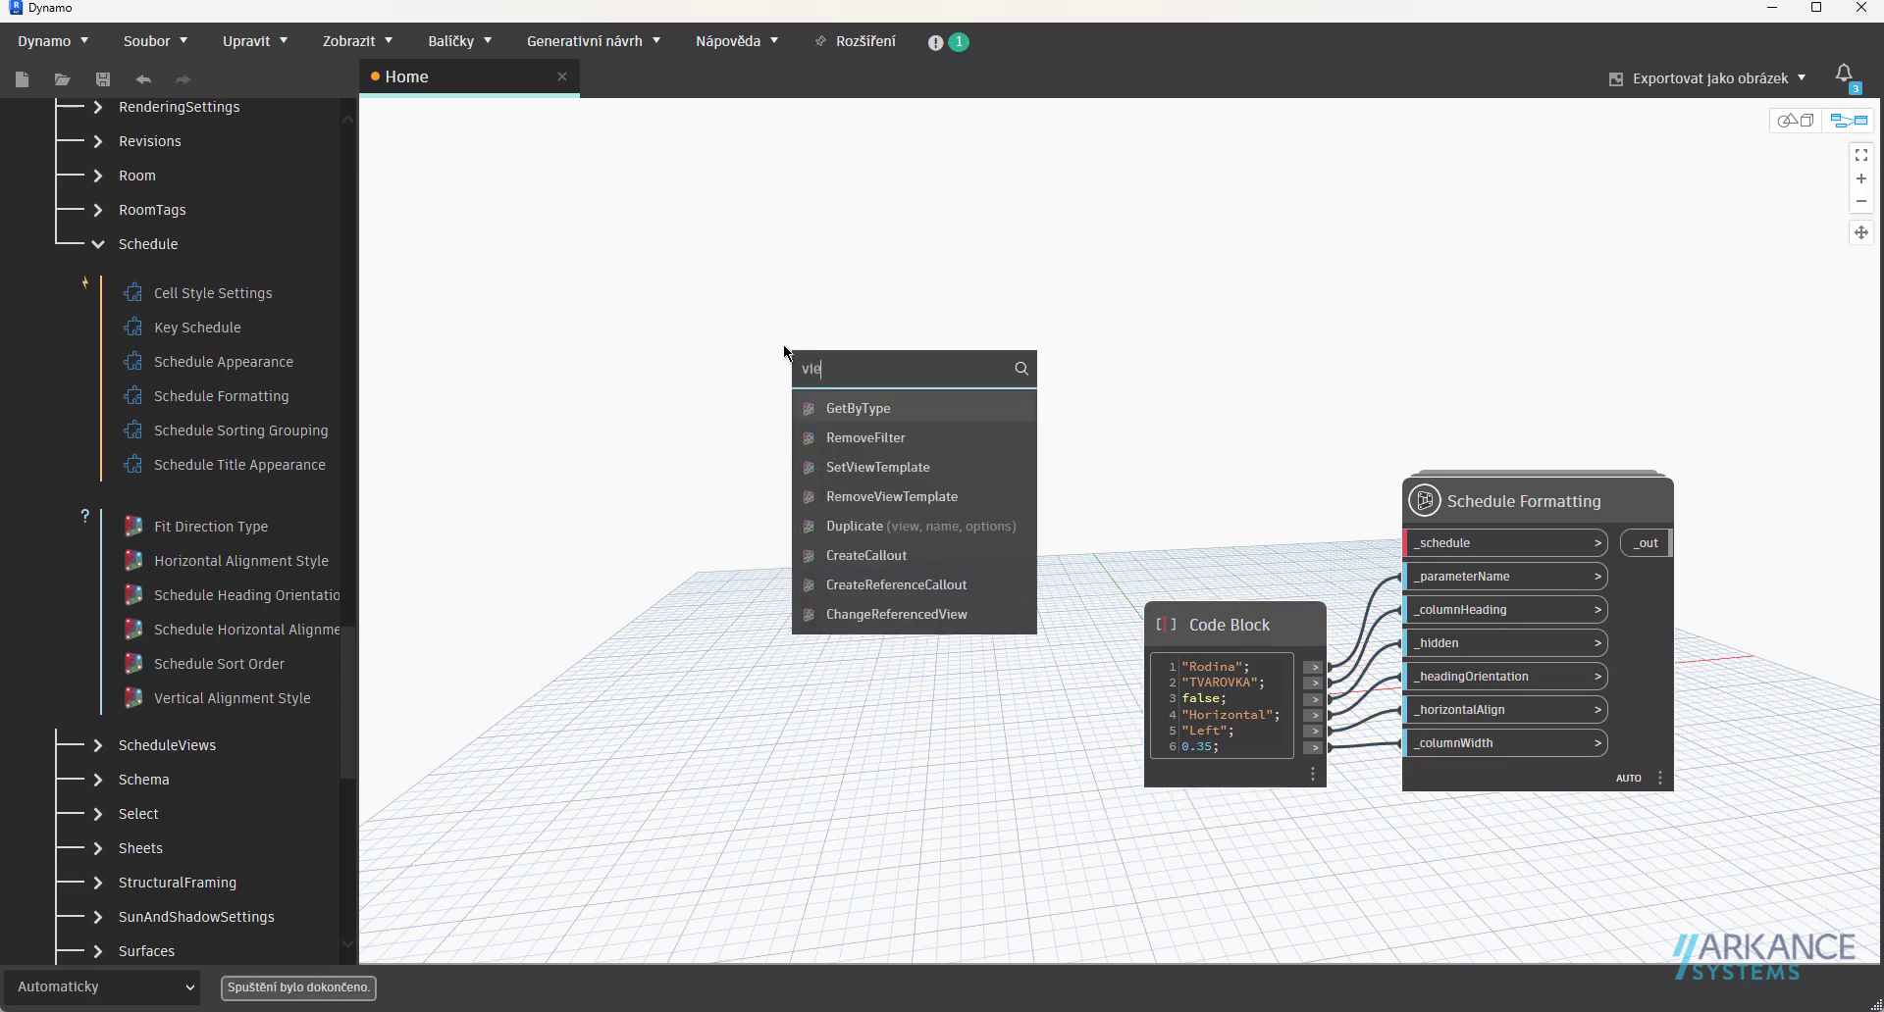
pyautogui.write('w type')
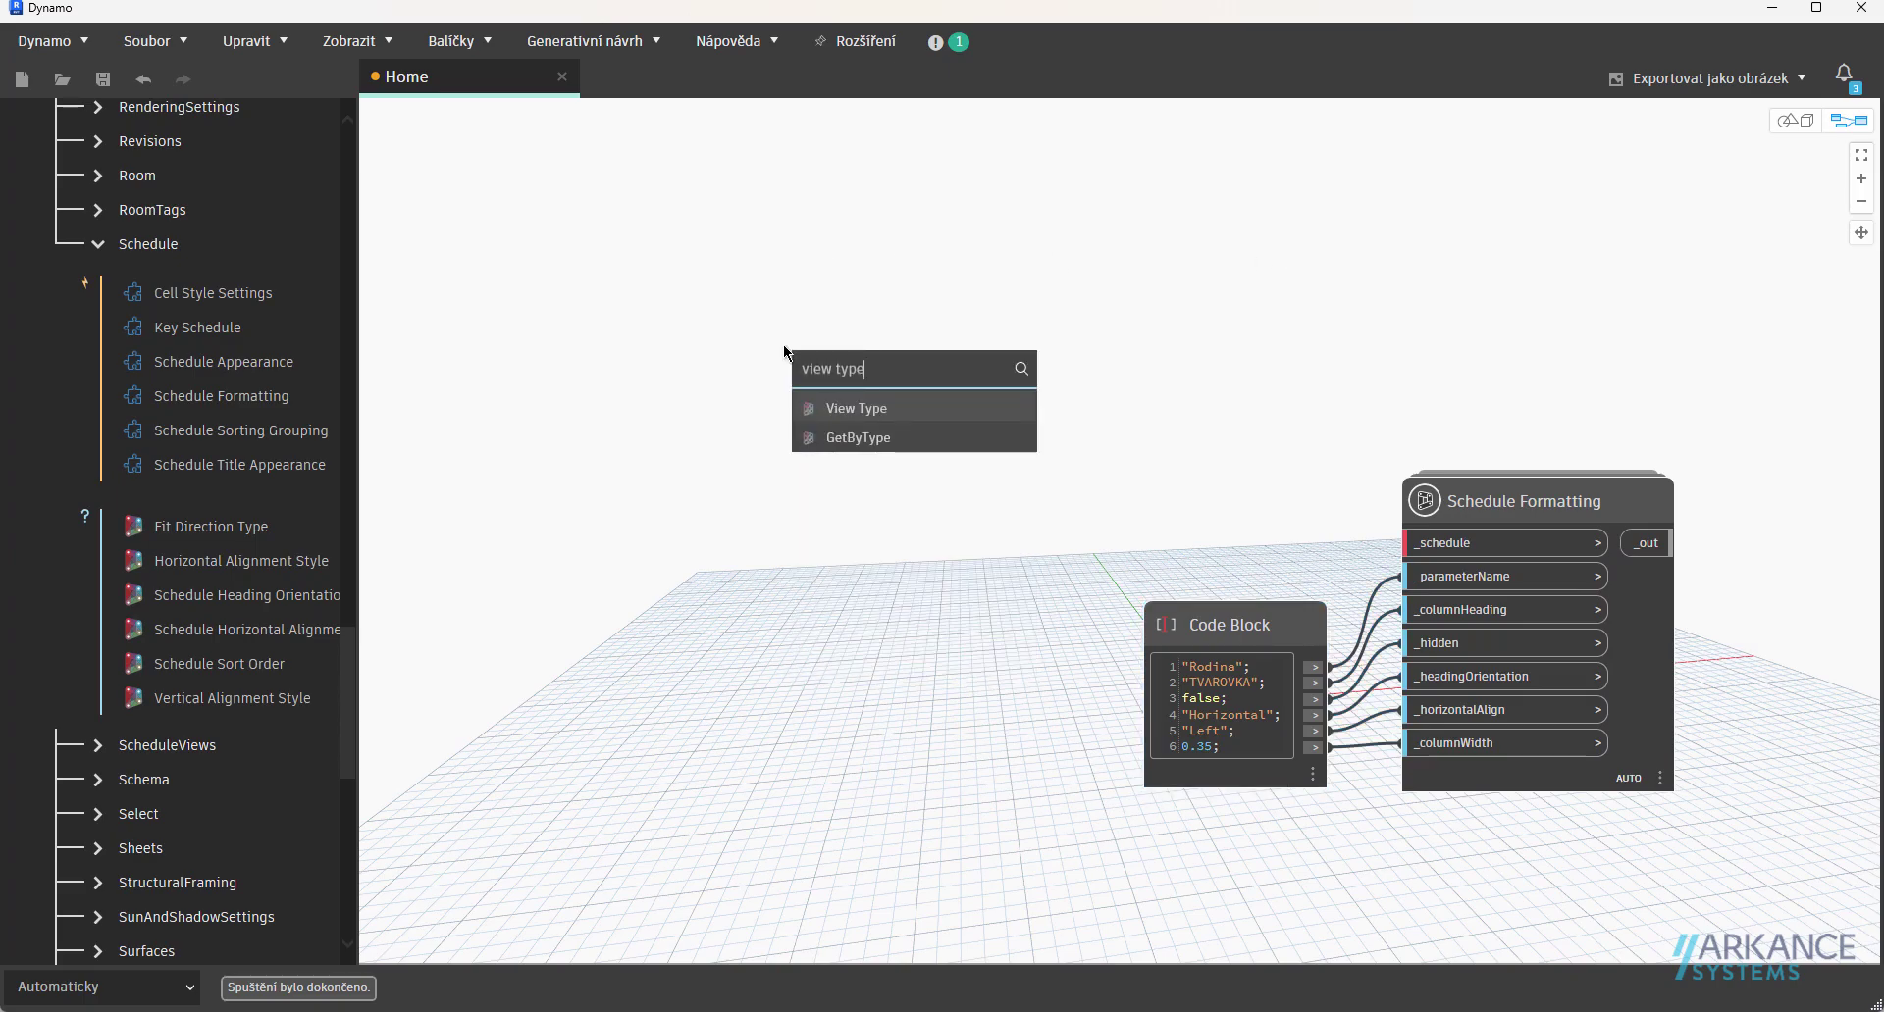
pyautogui.click(840, 410)
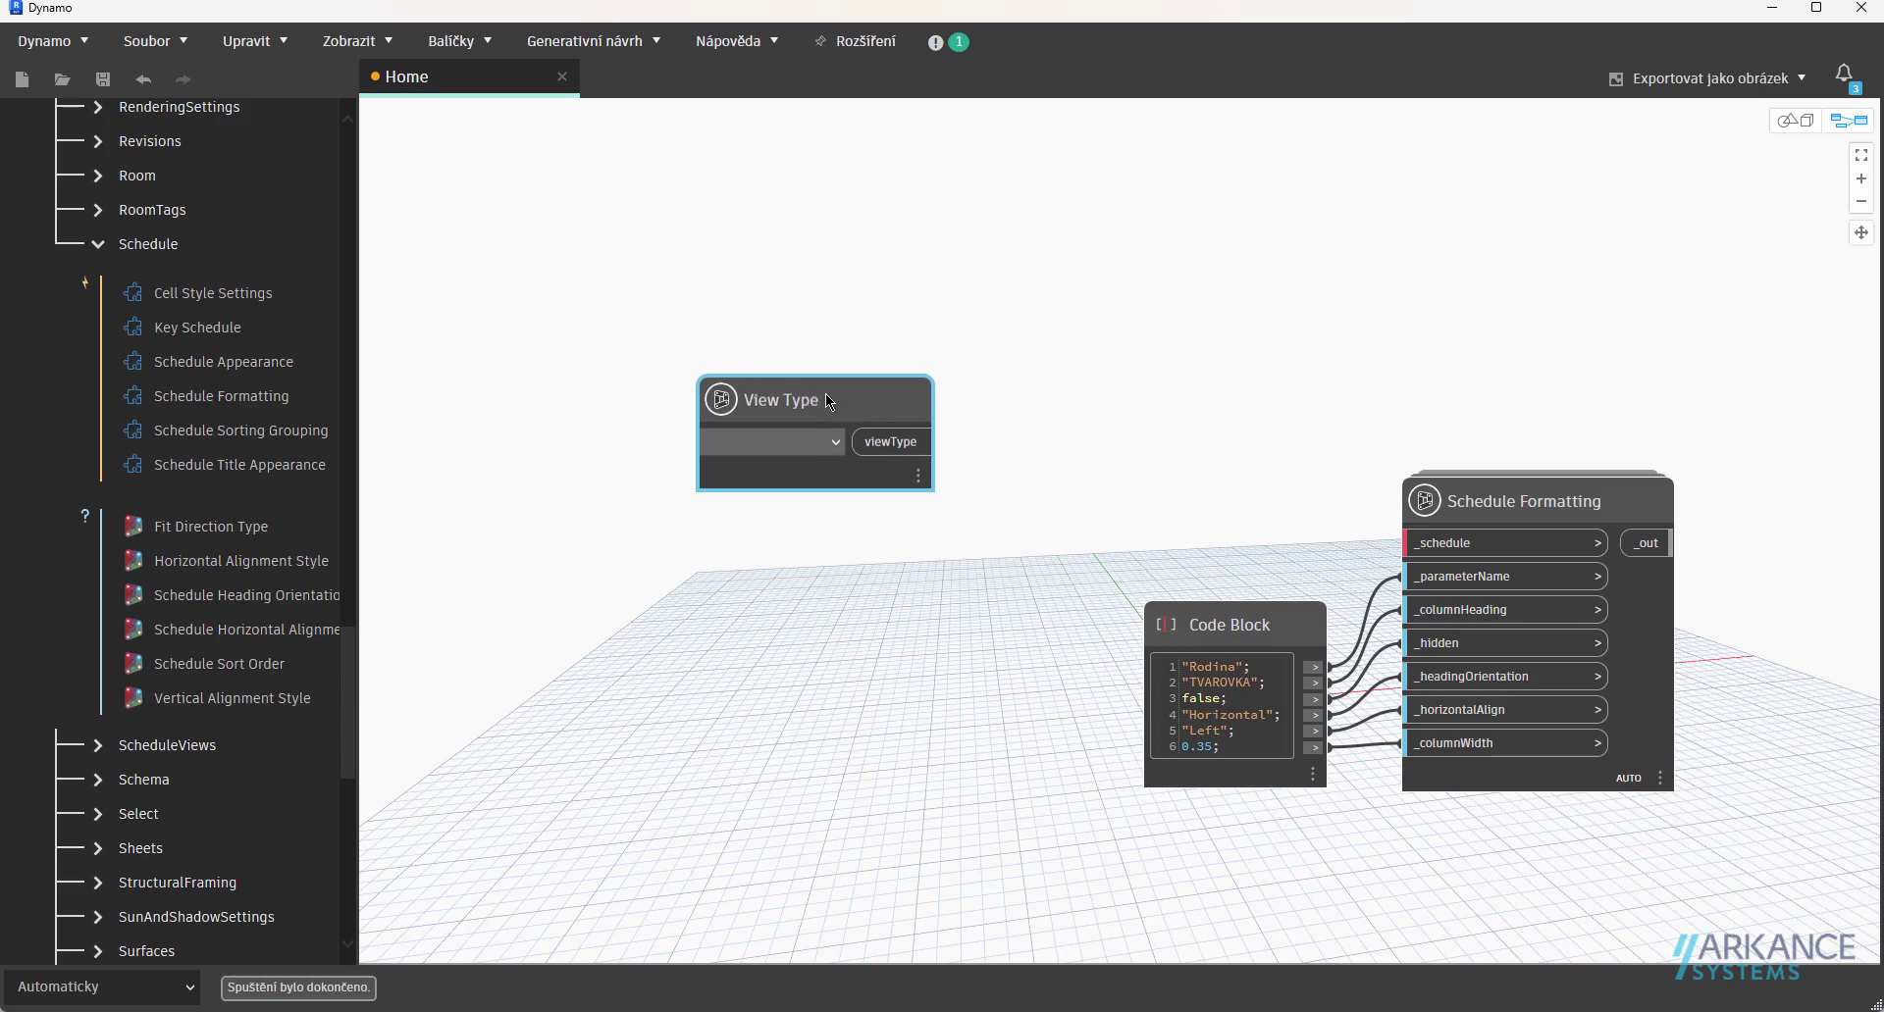
pyautogui.moveTo(826, 393); pyautogui.dragTo(625, 376)
pyautogui.click(636, 426)
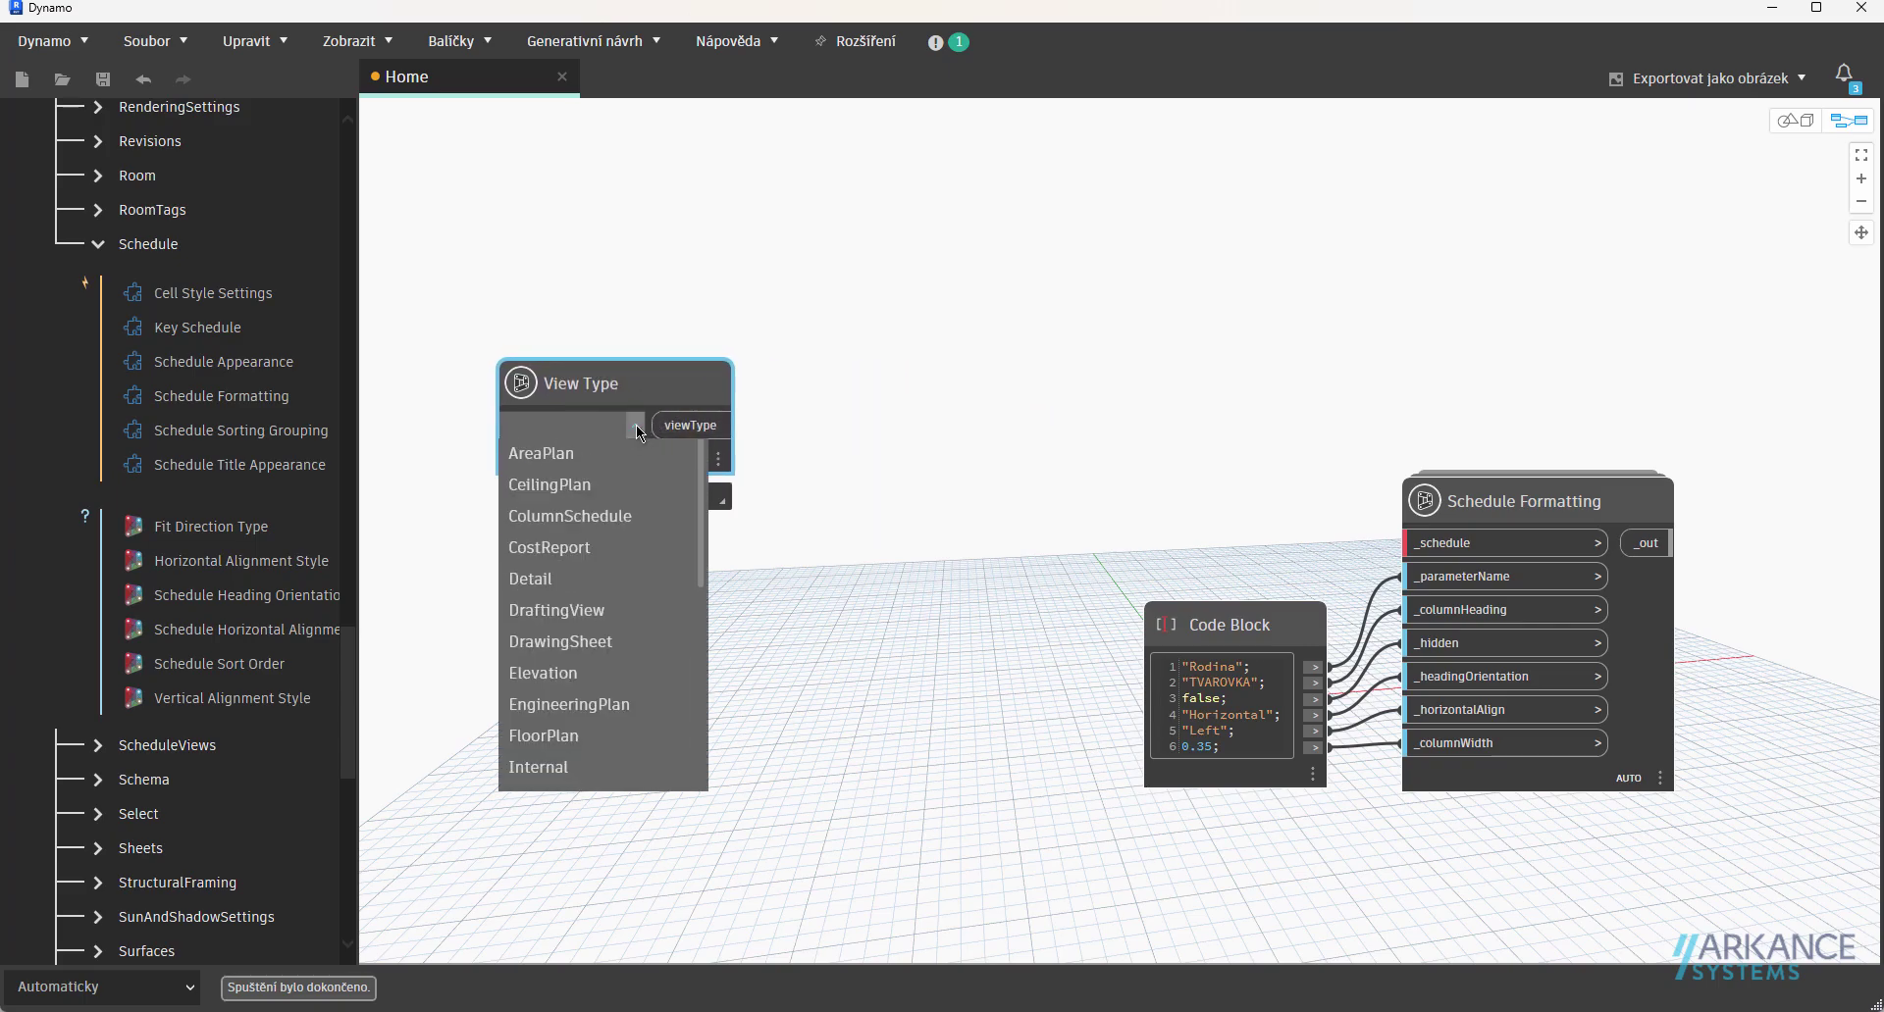
pyautogui.scroll(-3, 636, 426)
pyautogui.click(584, 782)
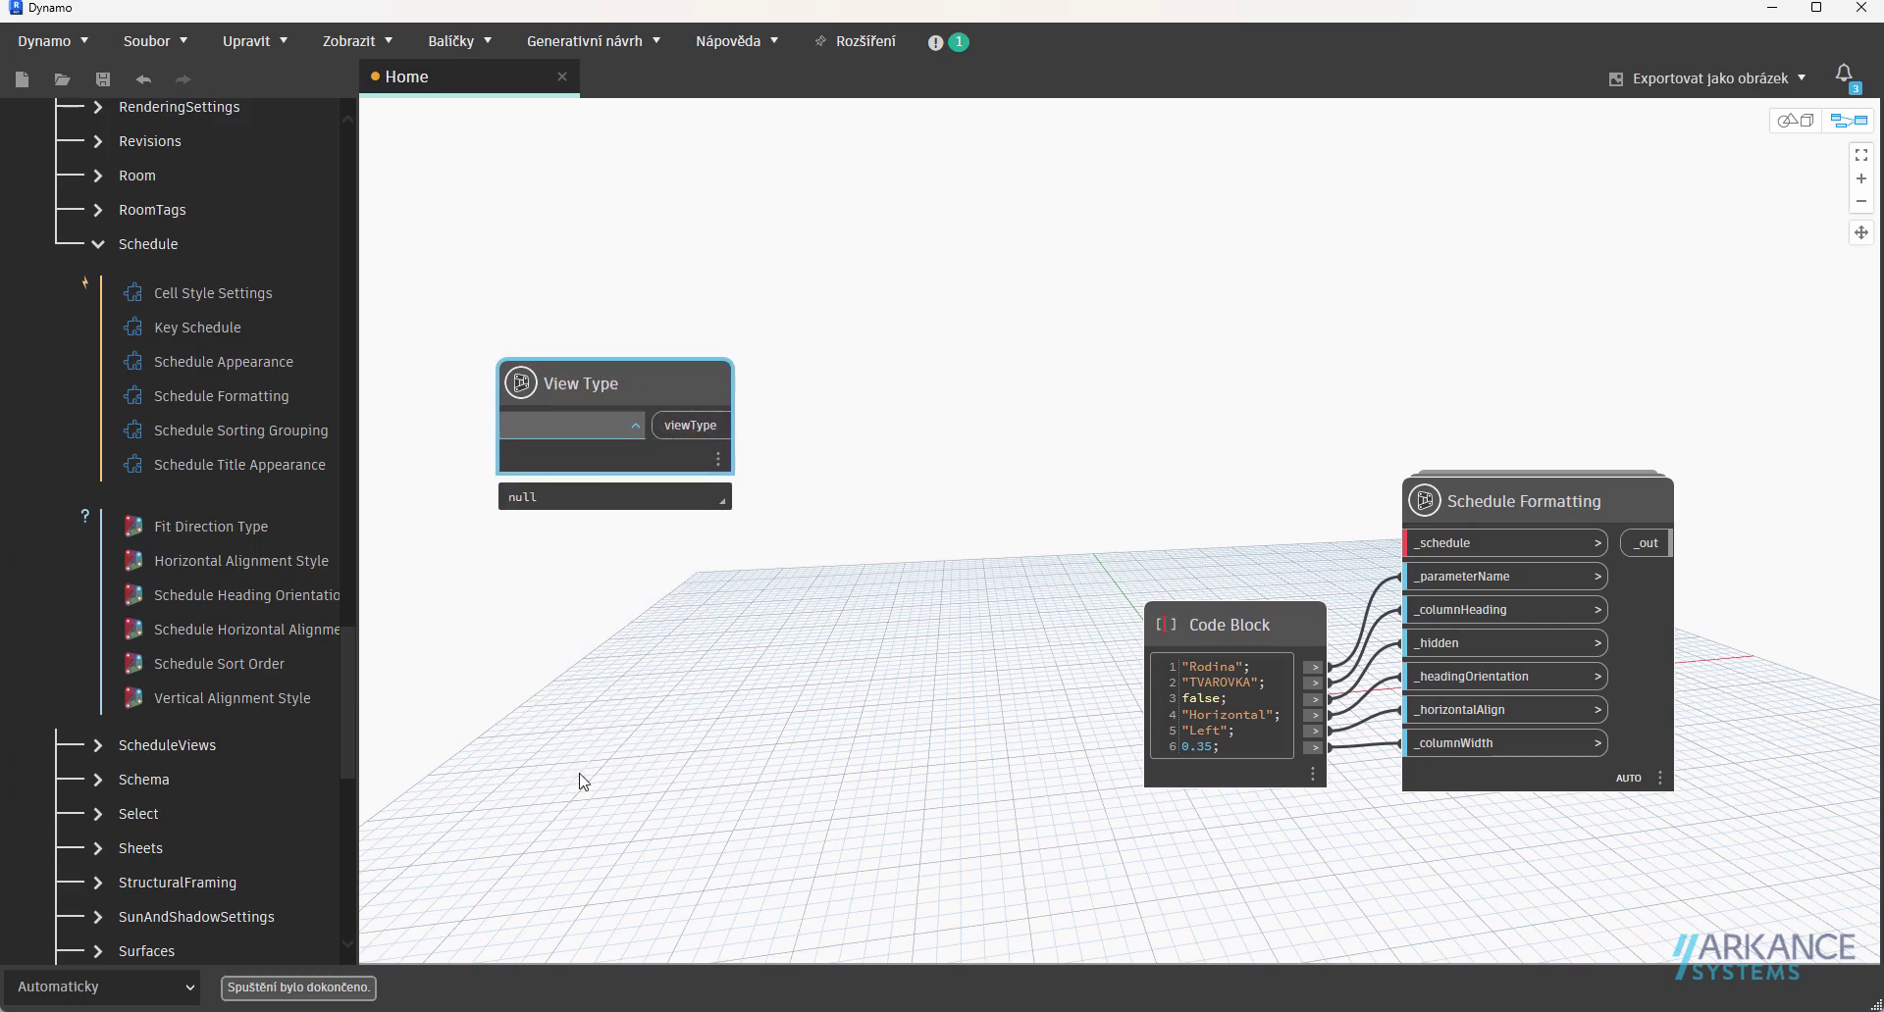
# Add Views.GetByType fed by the Schedule view type, placed beside View Type at upper left.
pyautogui.rightClick(939, 375)
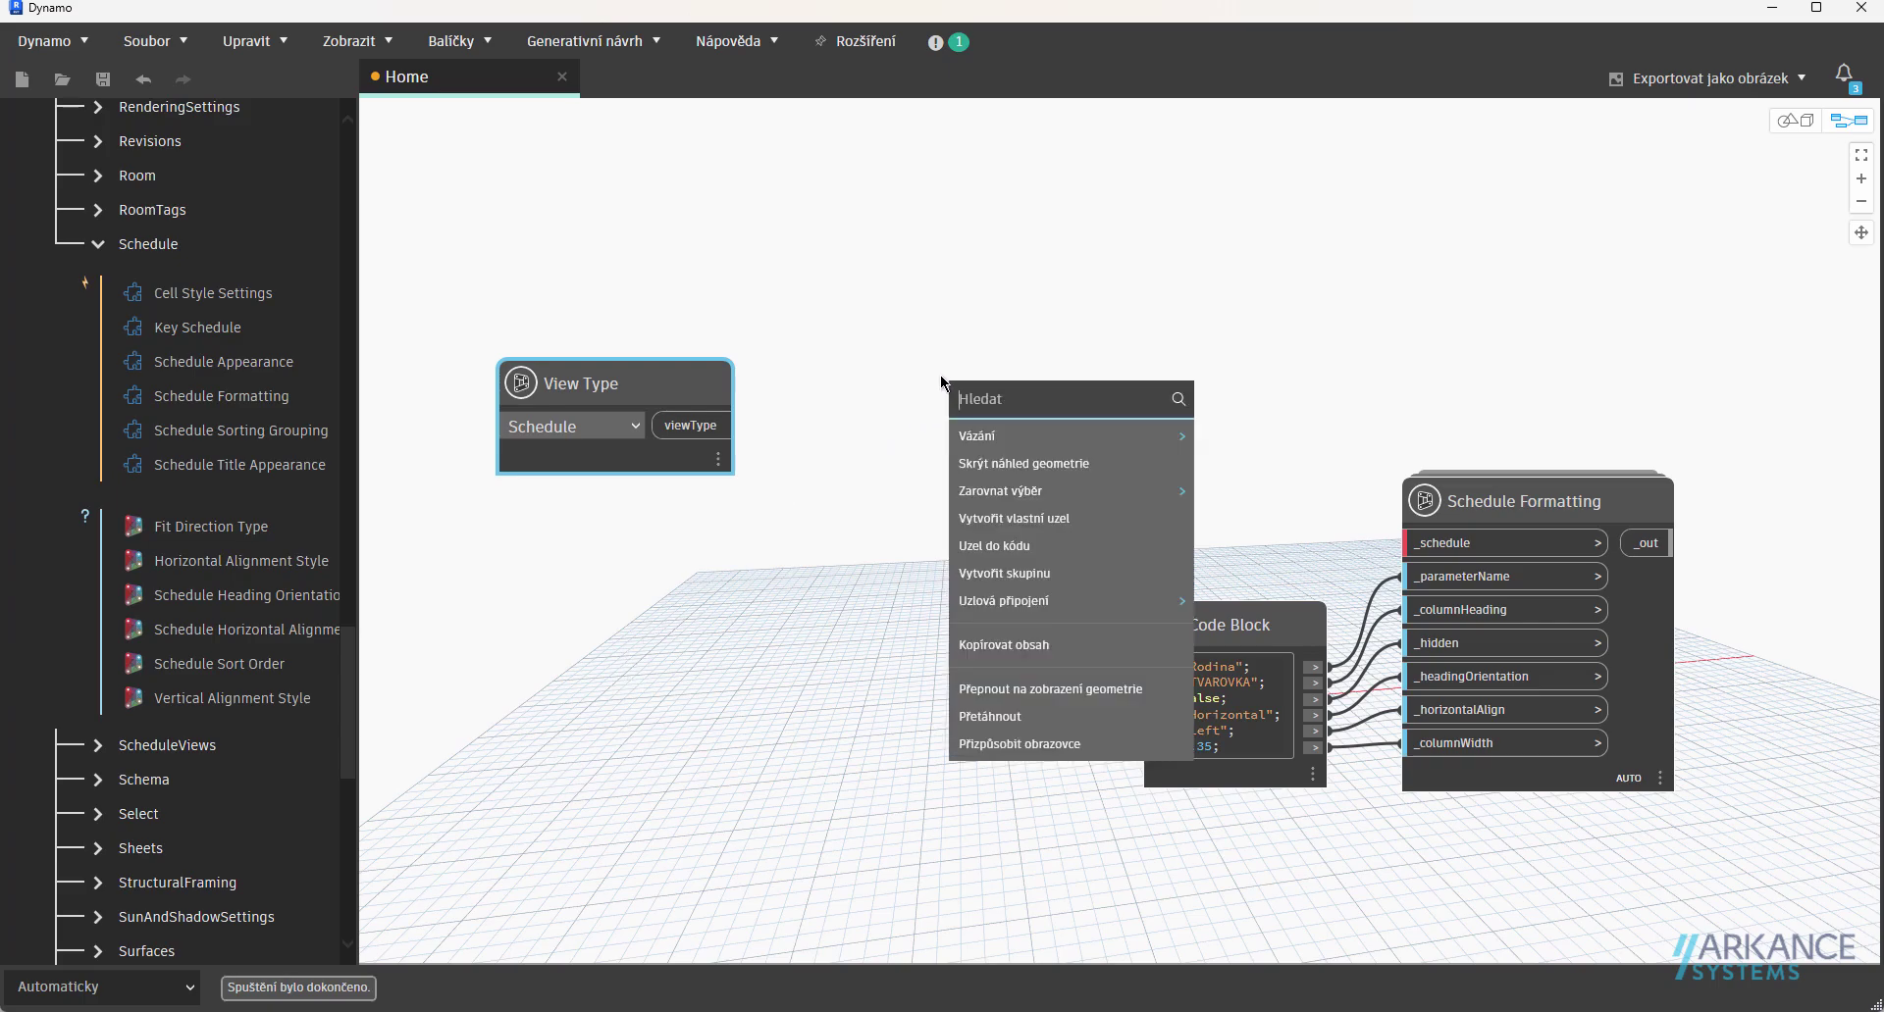
pyautogui.write('views')
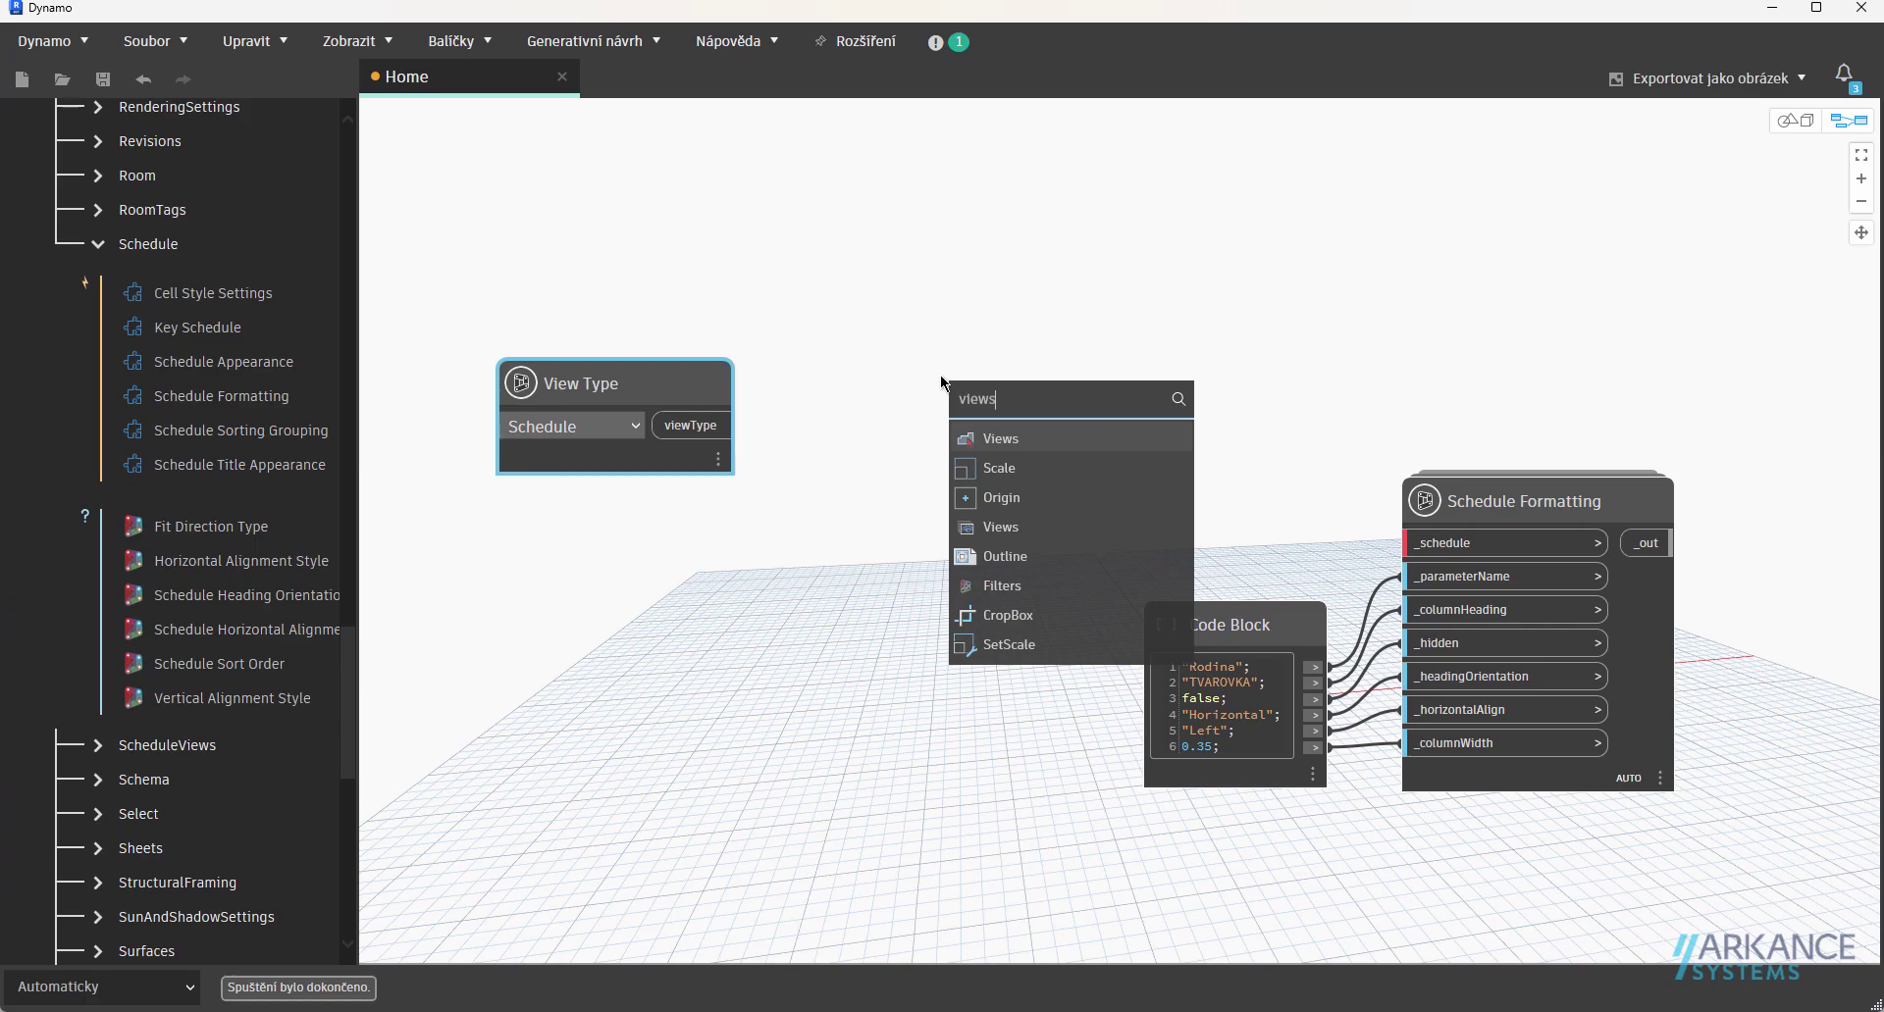
pyautogui.write('.getby')
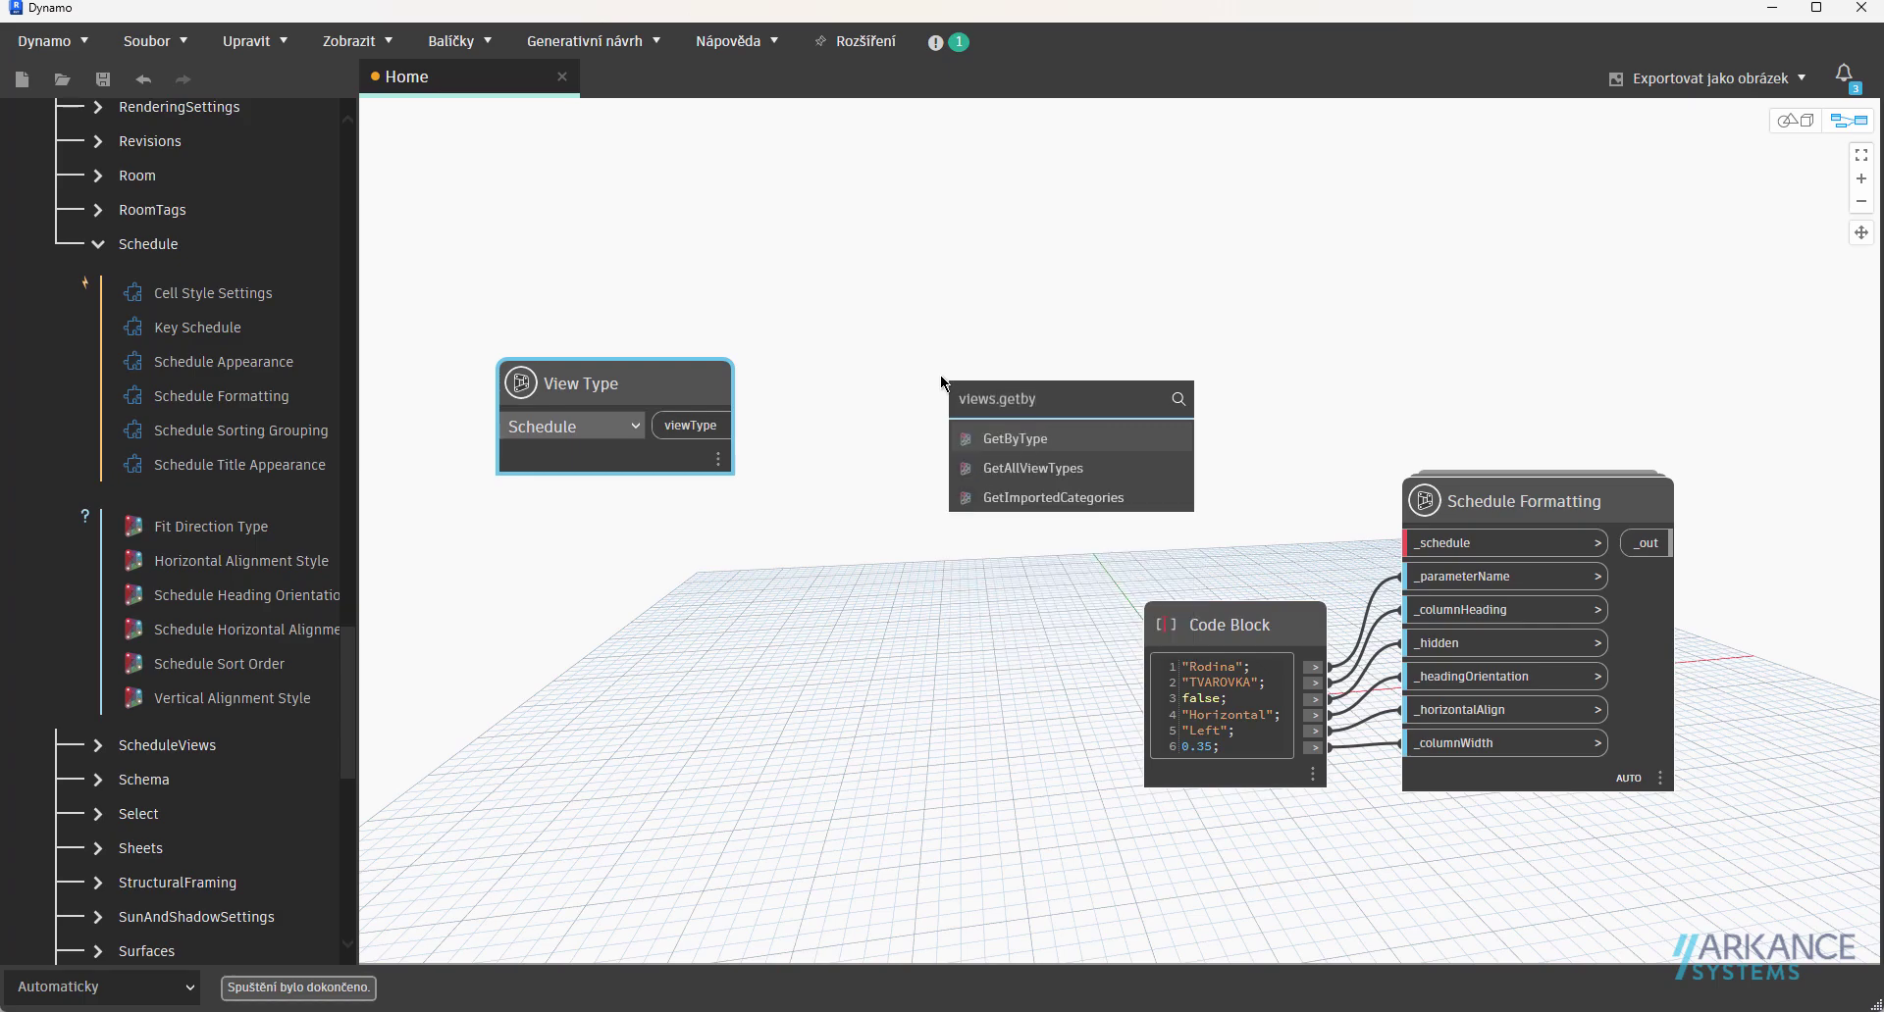
pyautogui.click(1017, 439)
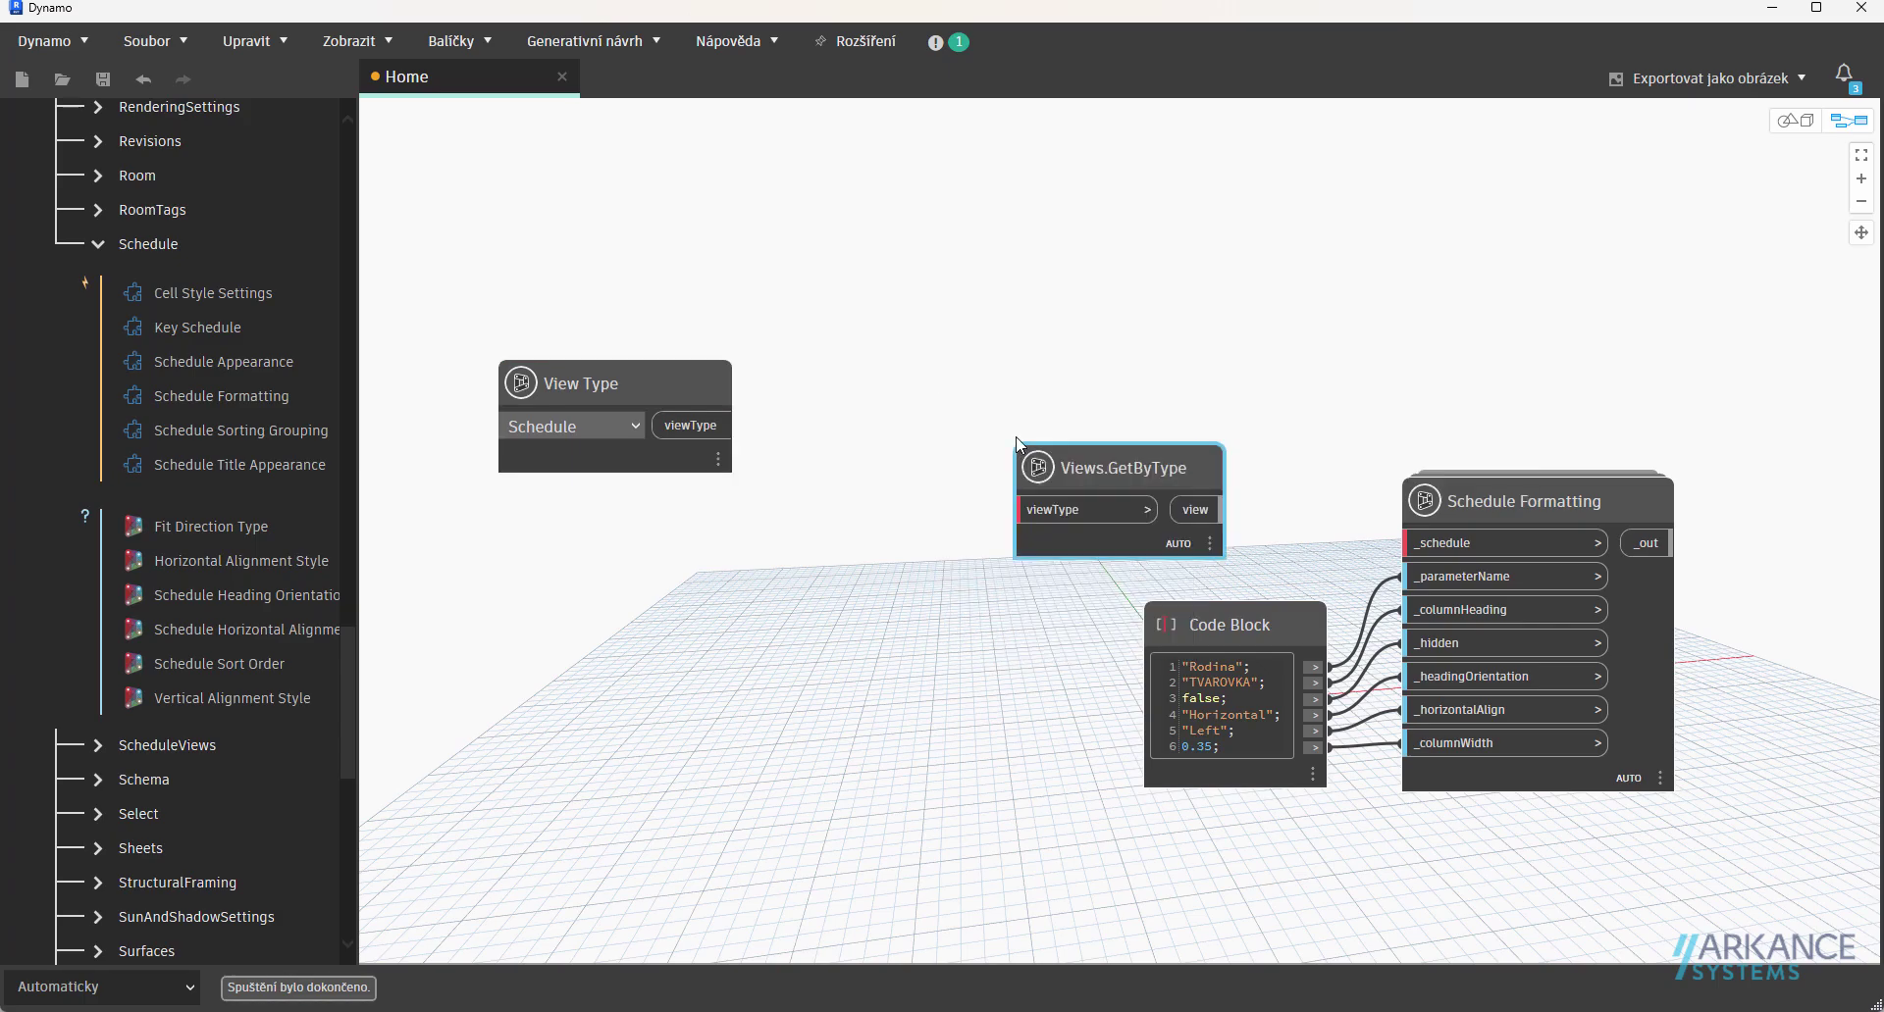
pyautogui.moveTo(1066, 456); pyautogui.dragTo(876, 372)
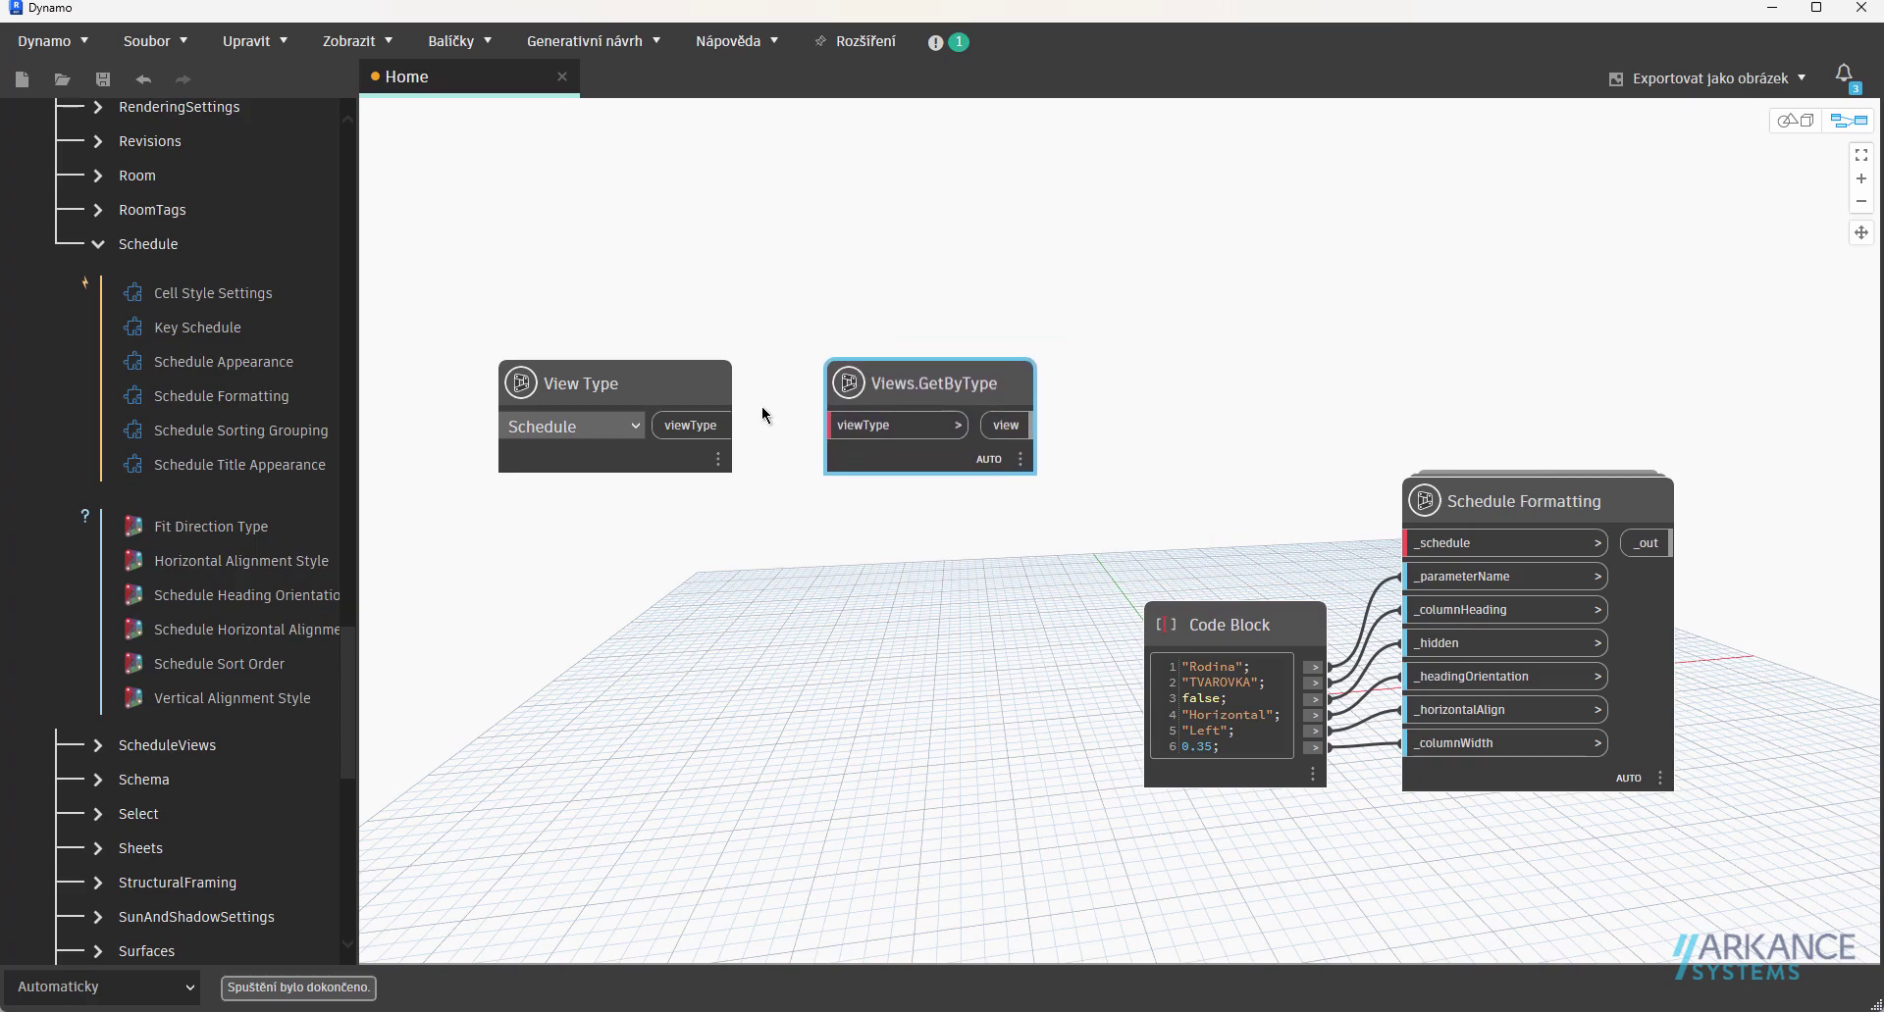
pyautogui.moveTo(713, 436); pyautogui.dragTo(863, 426)
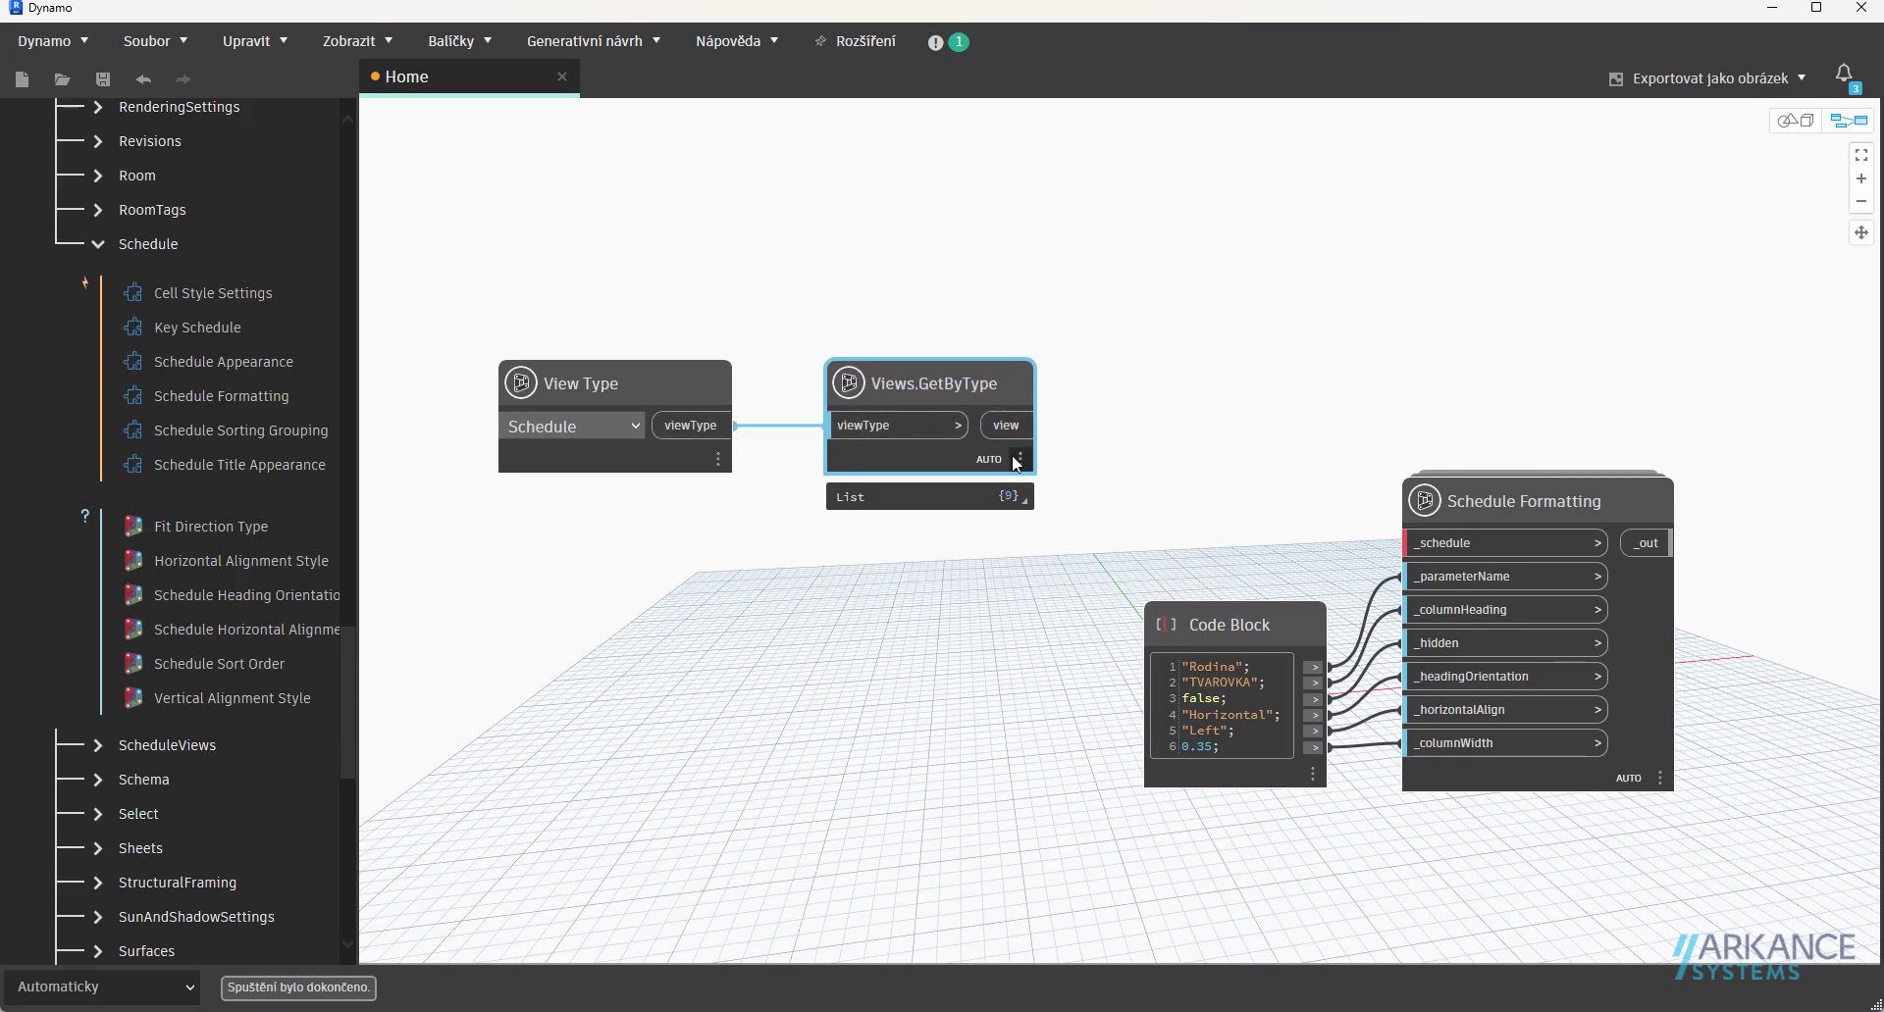
pyautogui.moveTo(634, 391); pyautogui.dragTo(513, 368)
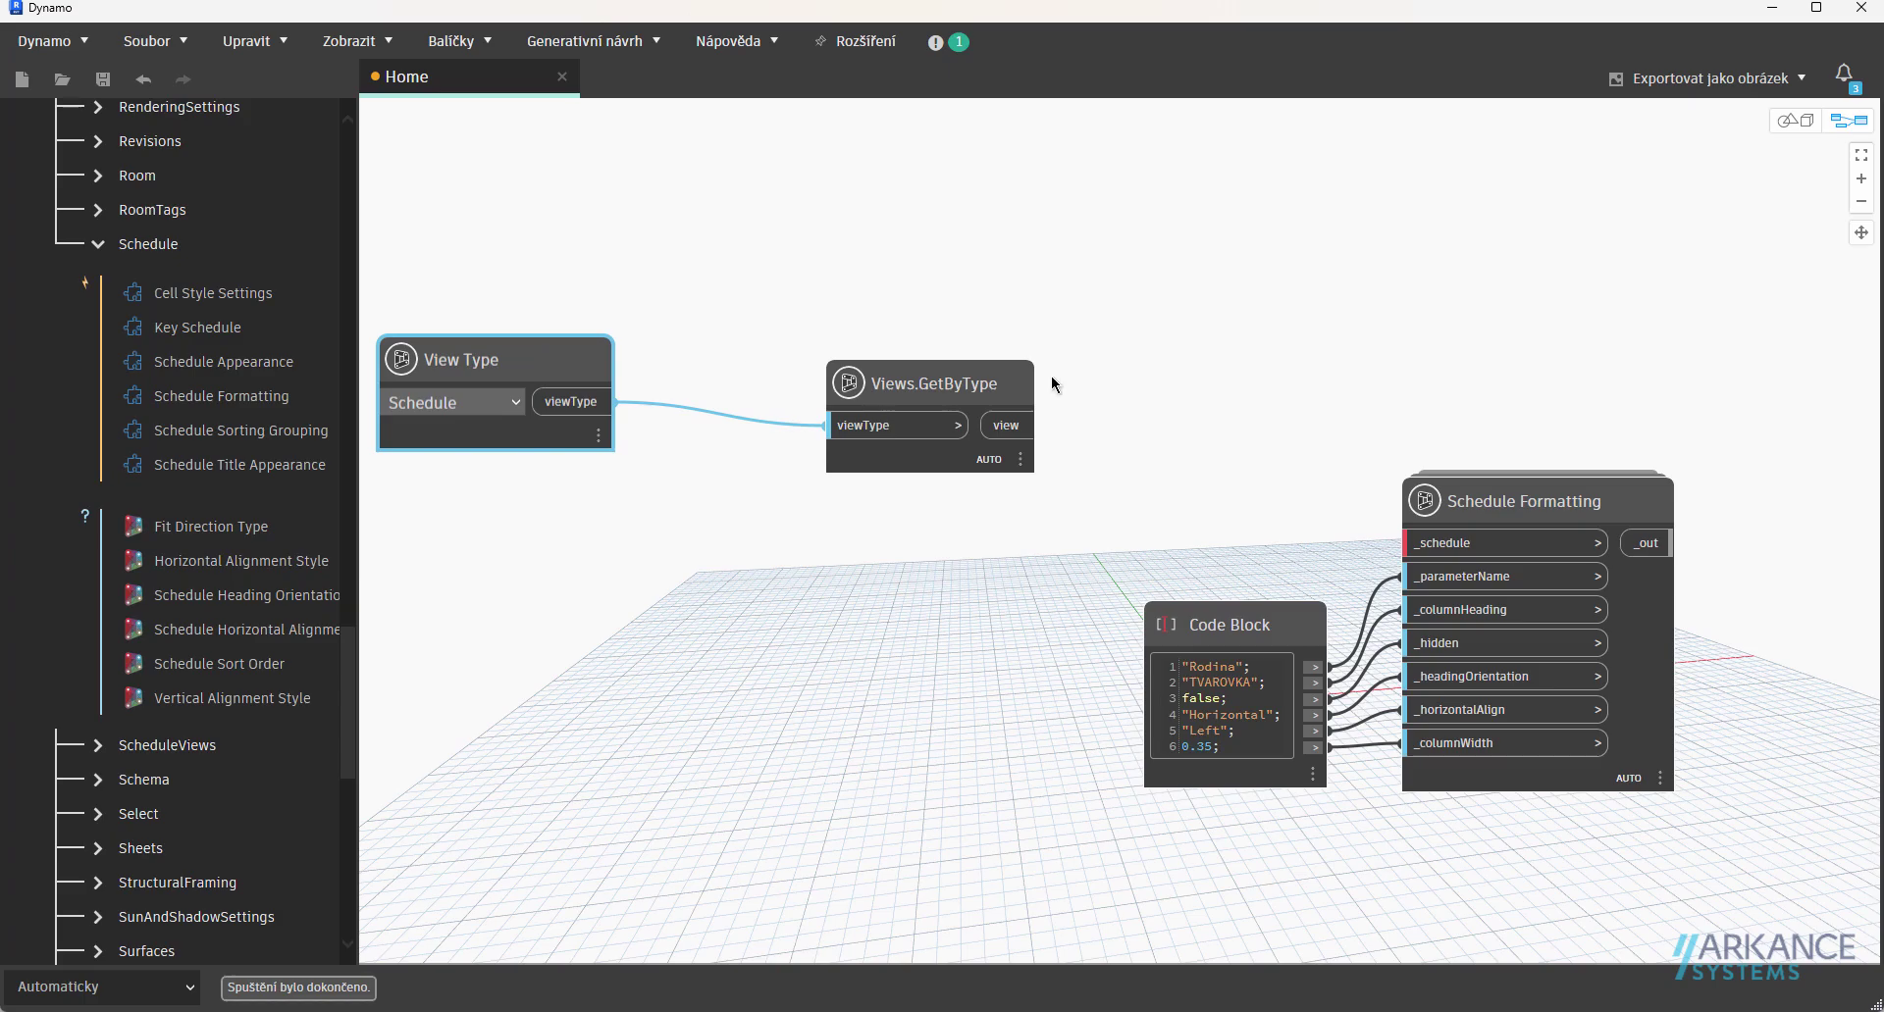
pyautogui.moveTo(942, 387); pyautogui.dragTo(785, 356)
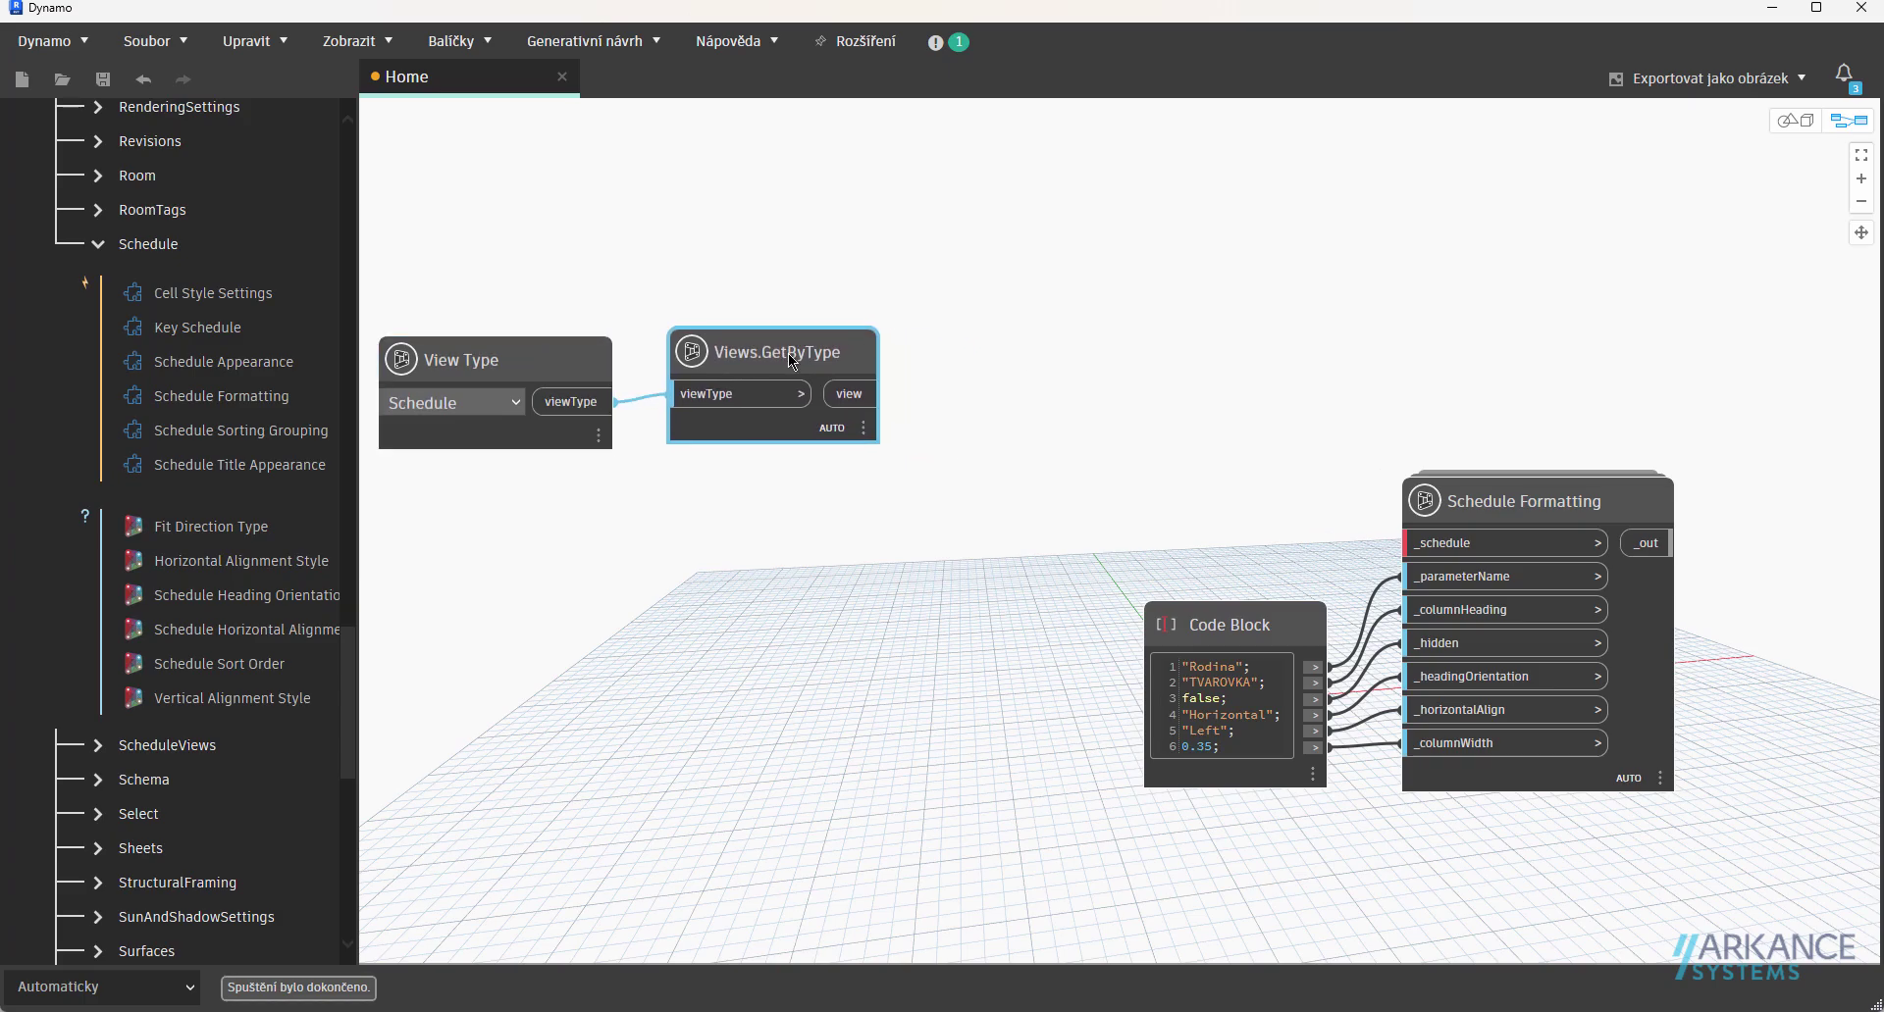
pyautogui.moveTo(928, 382)
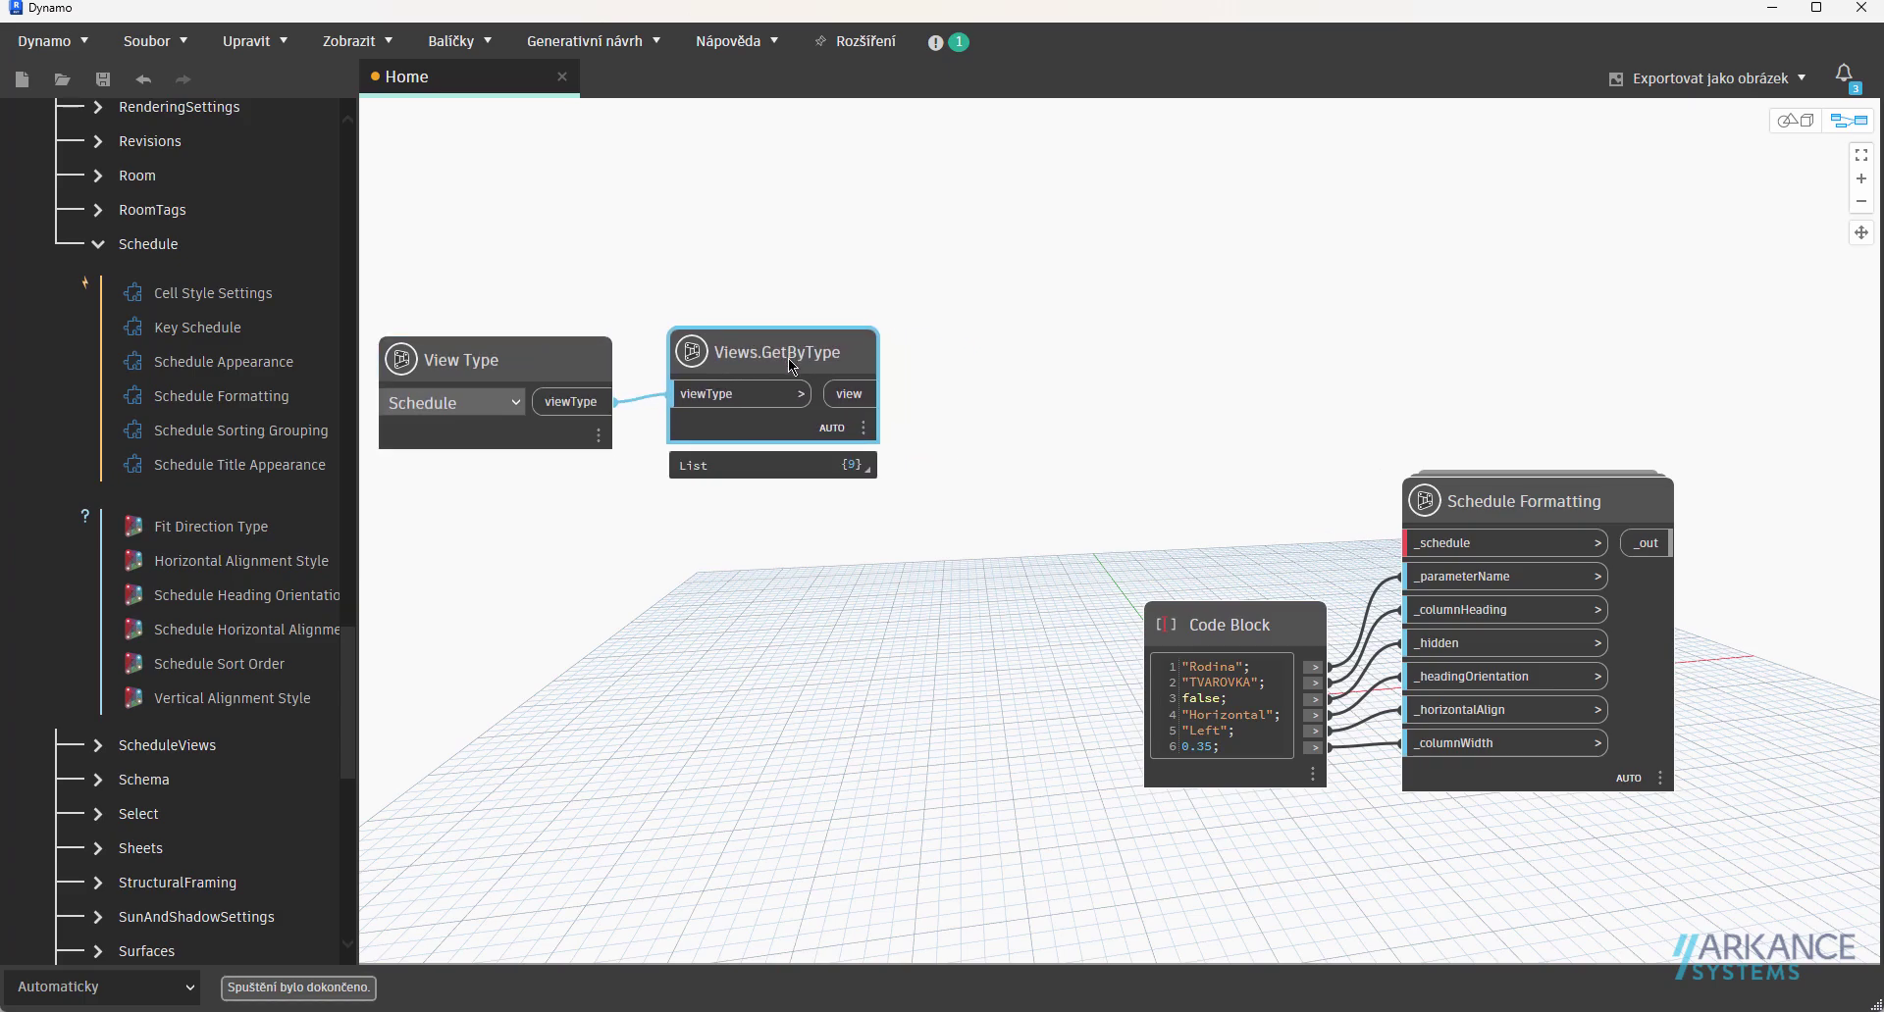
pyautogui.scroll(-3, 786, 357)
pyautogui.moveTo(620, 361); pyautogui.dragTo(502, 357)
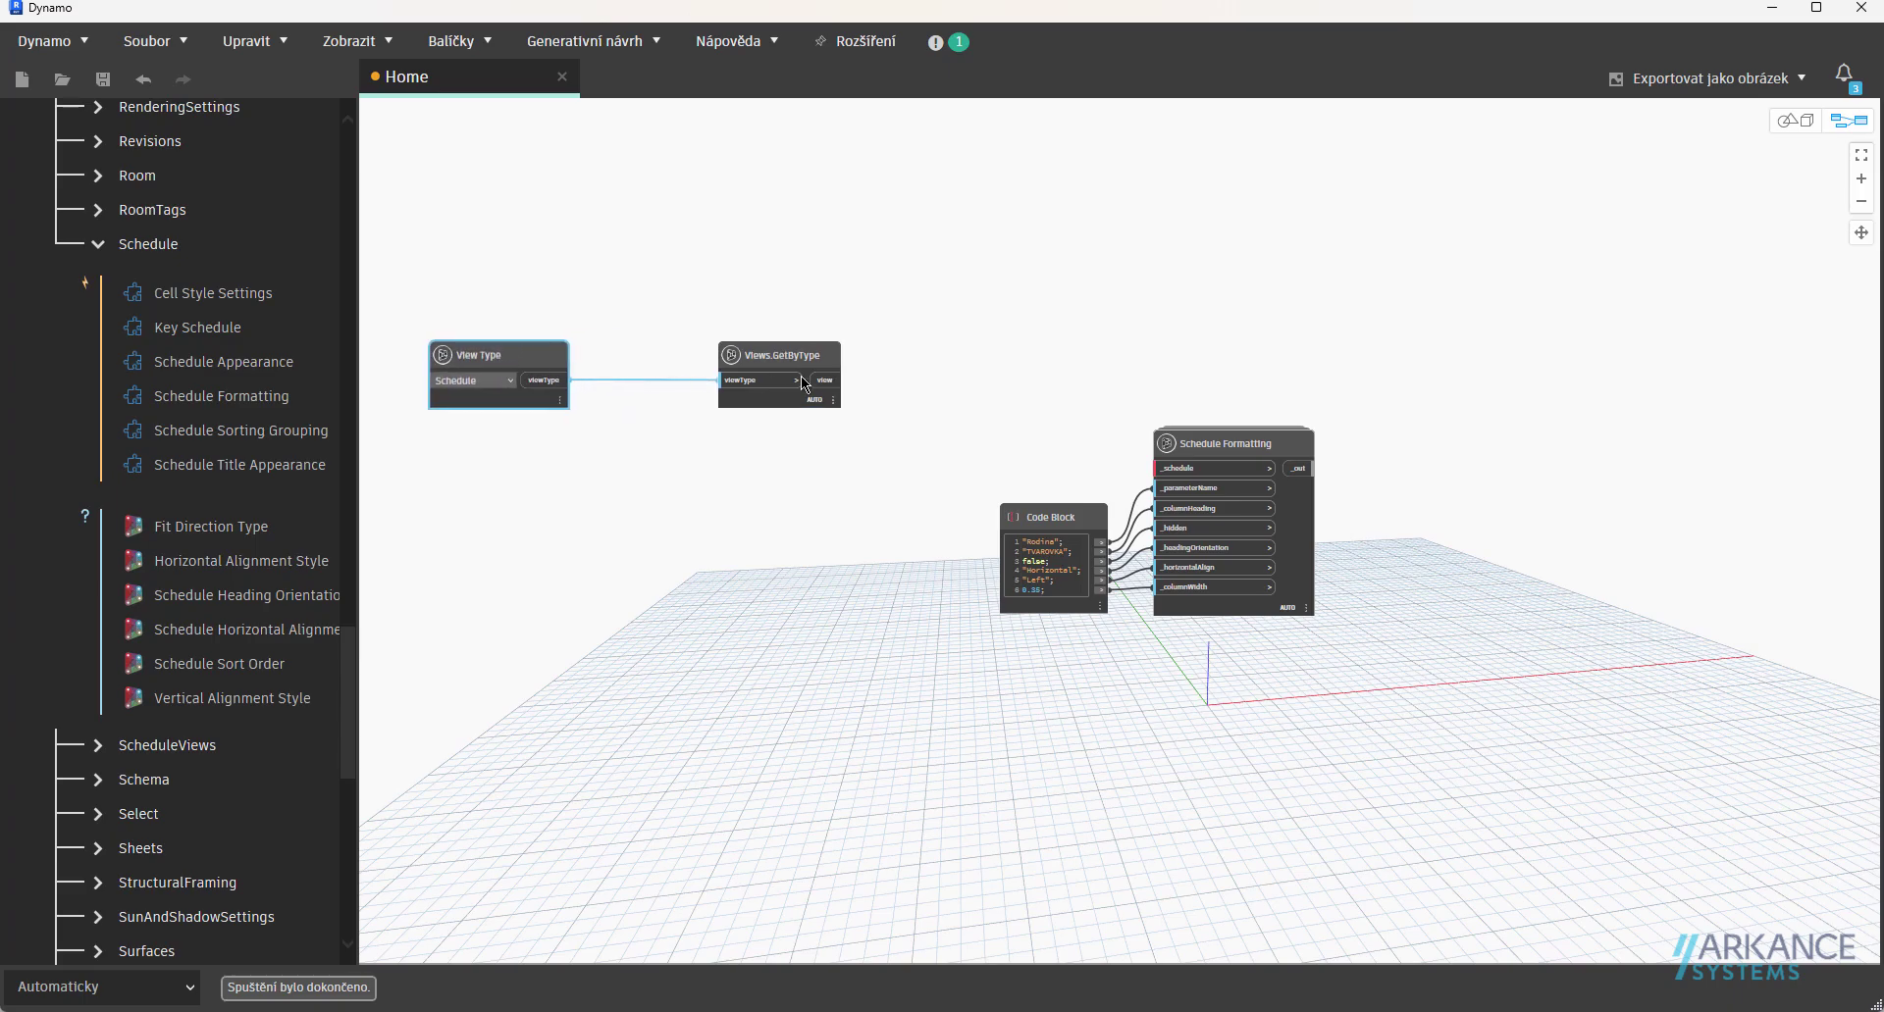
pyautogui.moveTo(775, 355); pyautogui.dragTo(656, 349)
# Add Element.GetParameterValueByName and feed Views.GetByType's schedule views into its element input.
pyautogui.rightClick(885, 371)
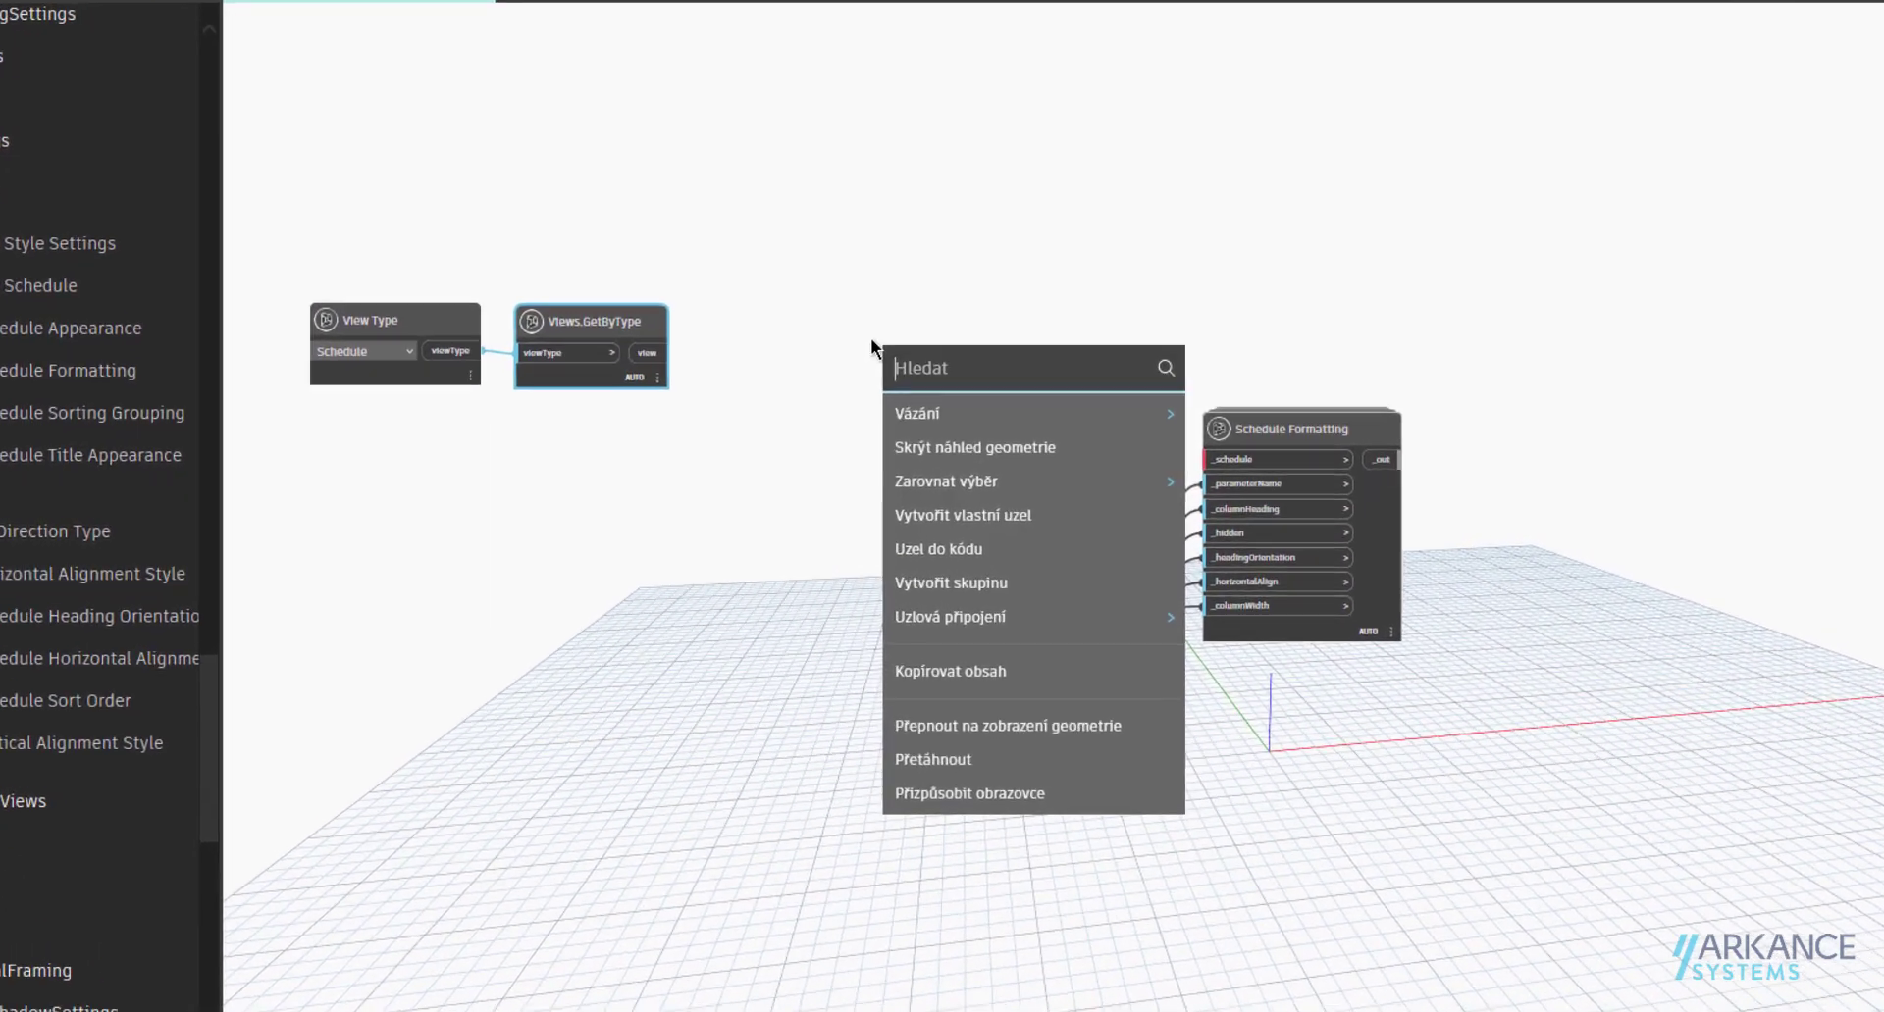
pyautogui.write('getp')
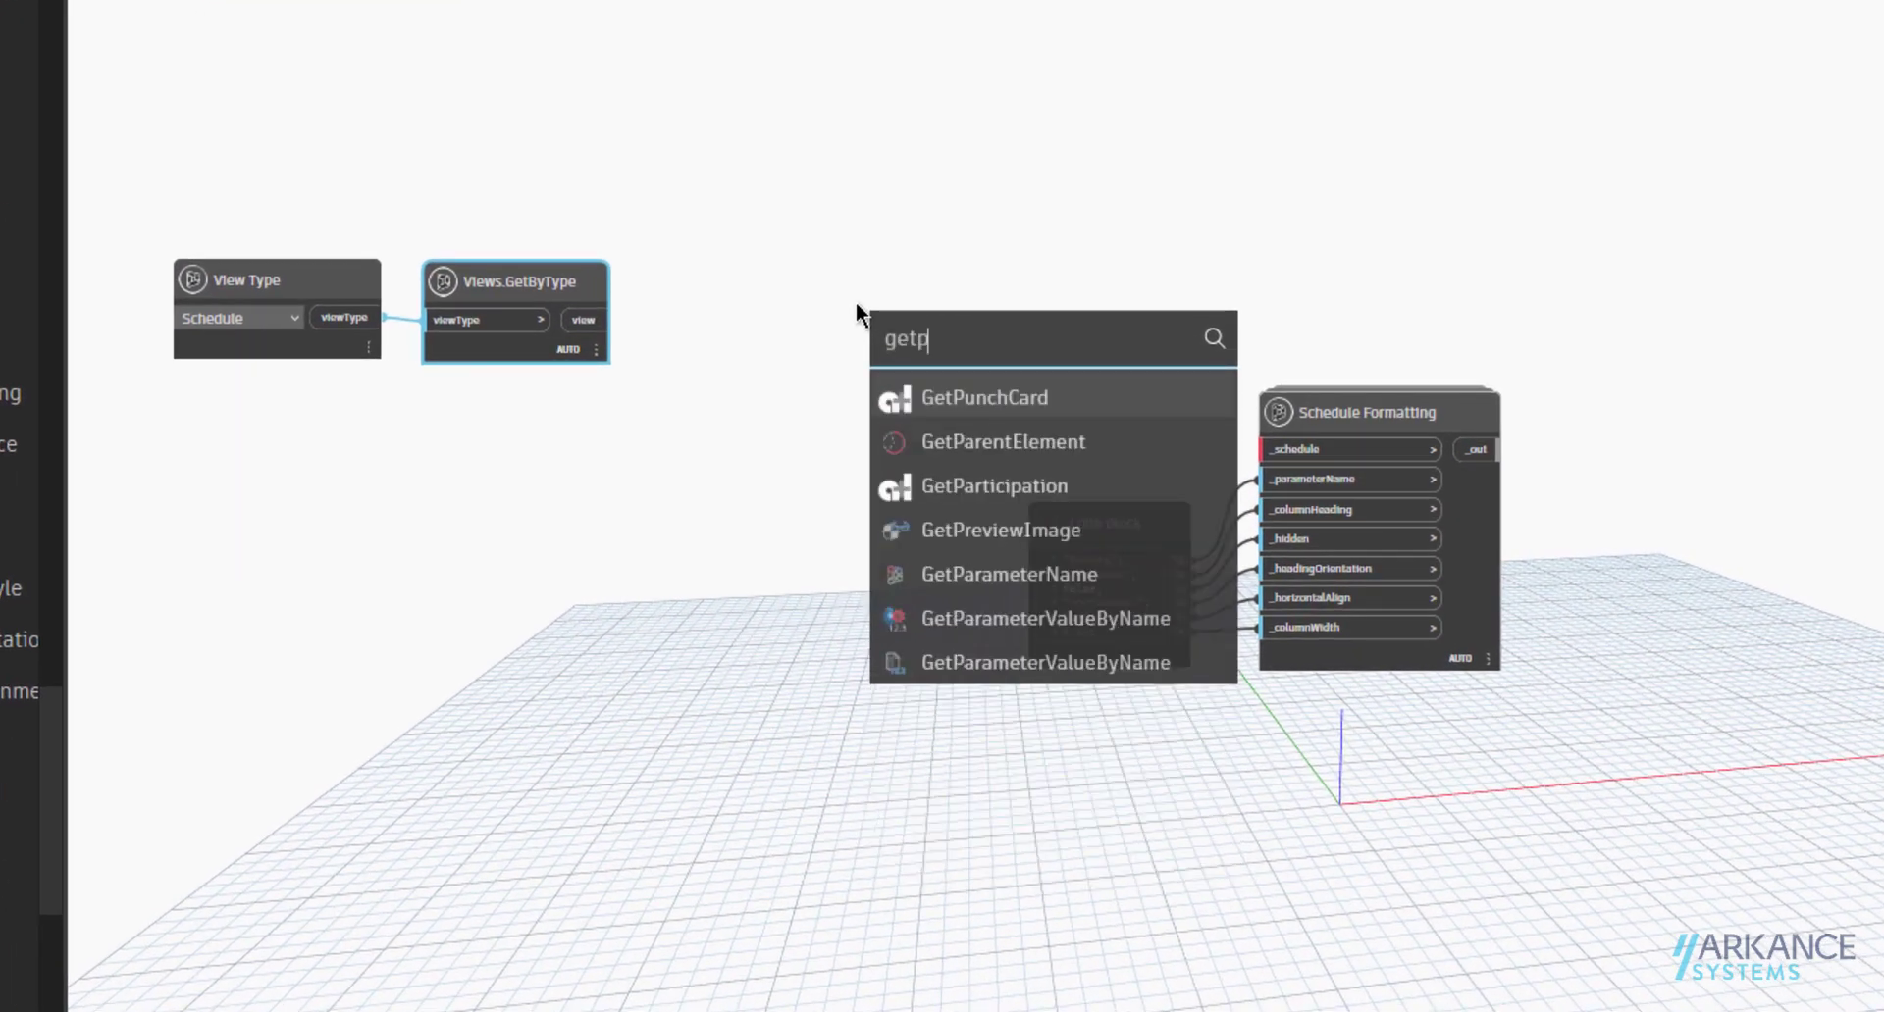
pyautogui.write('ara')
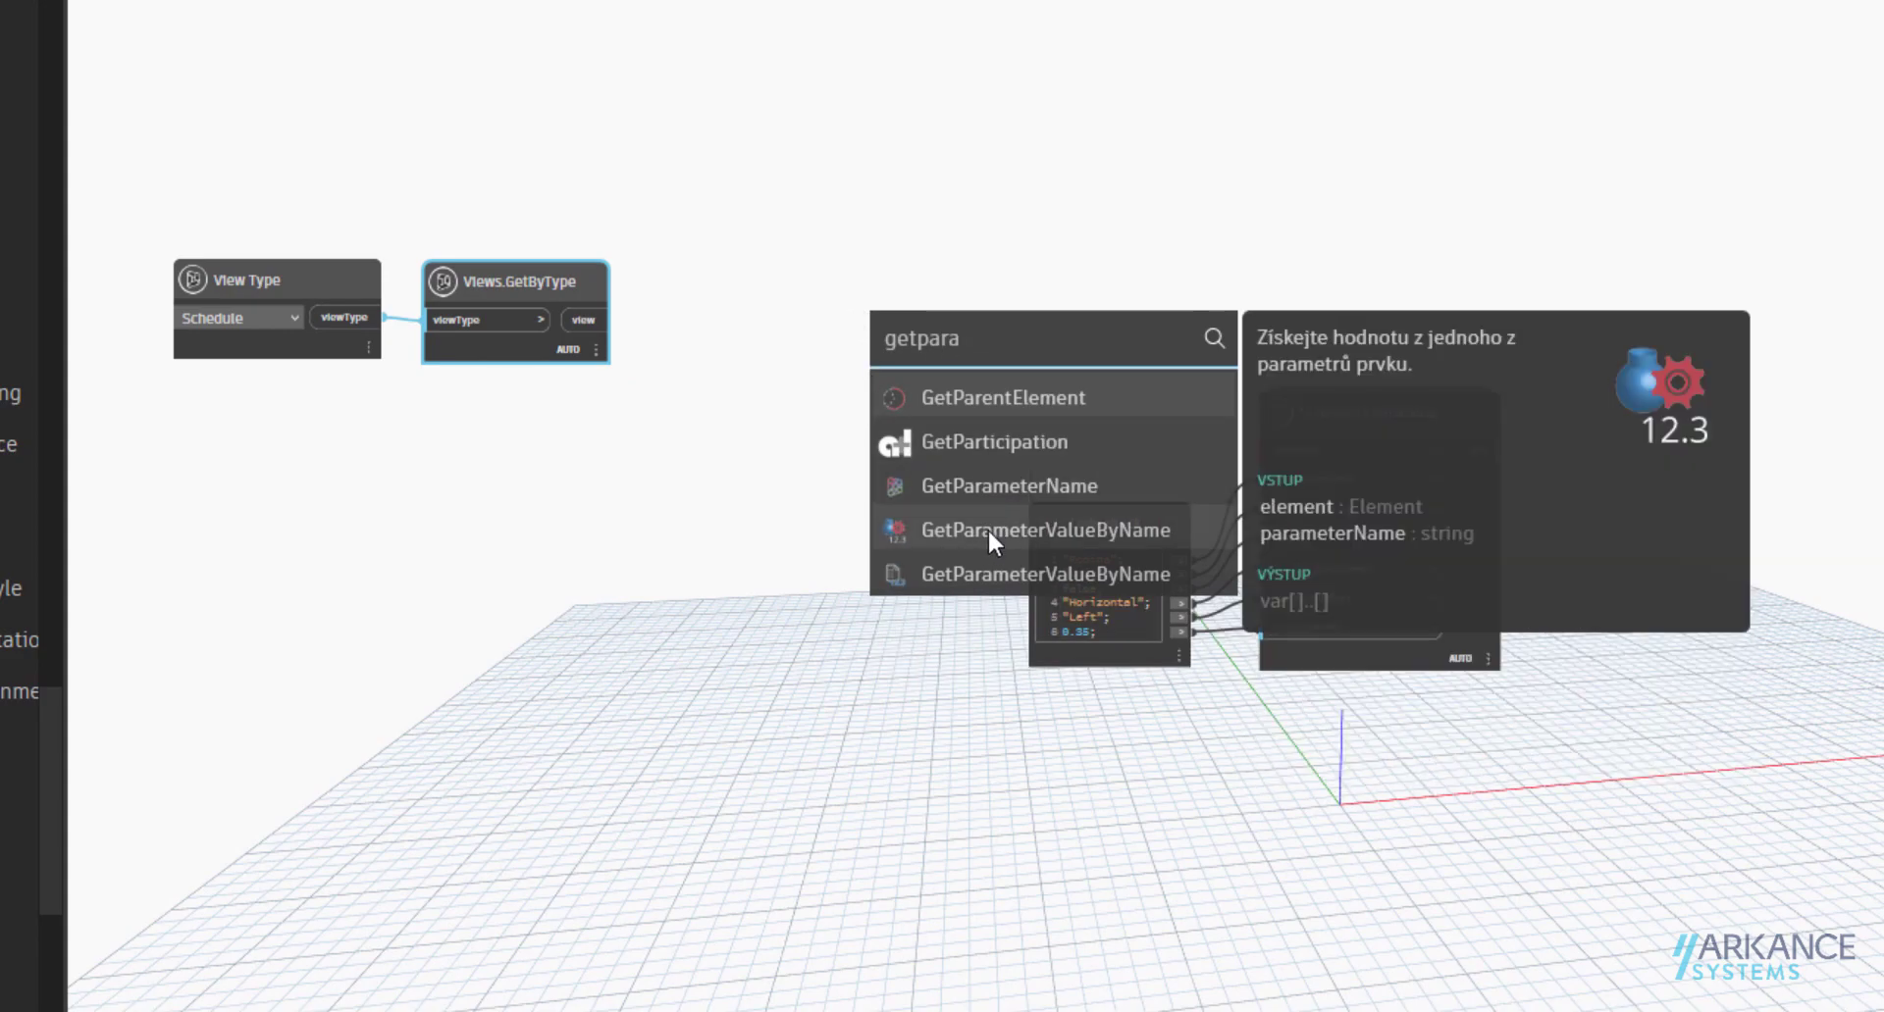
pyautogui.click(987, 528)
pyautogui.moveTo(1079, 562); pyautogui.dragTo(809, 279)
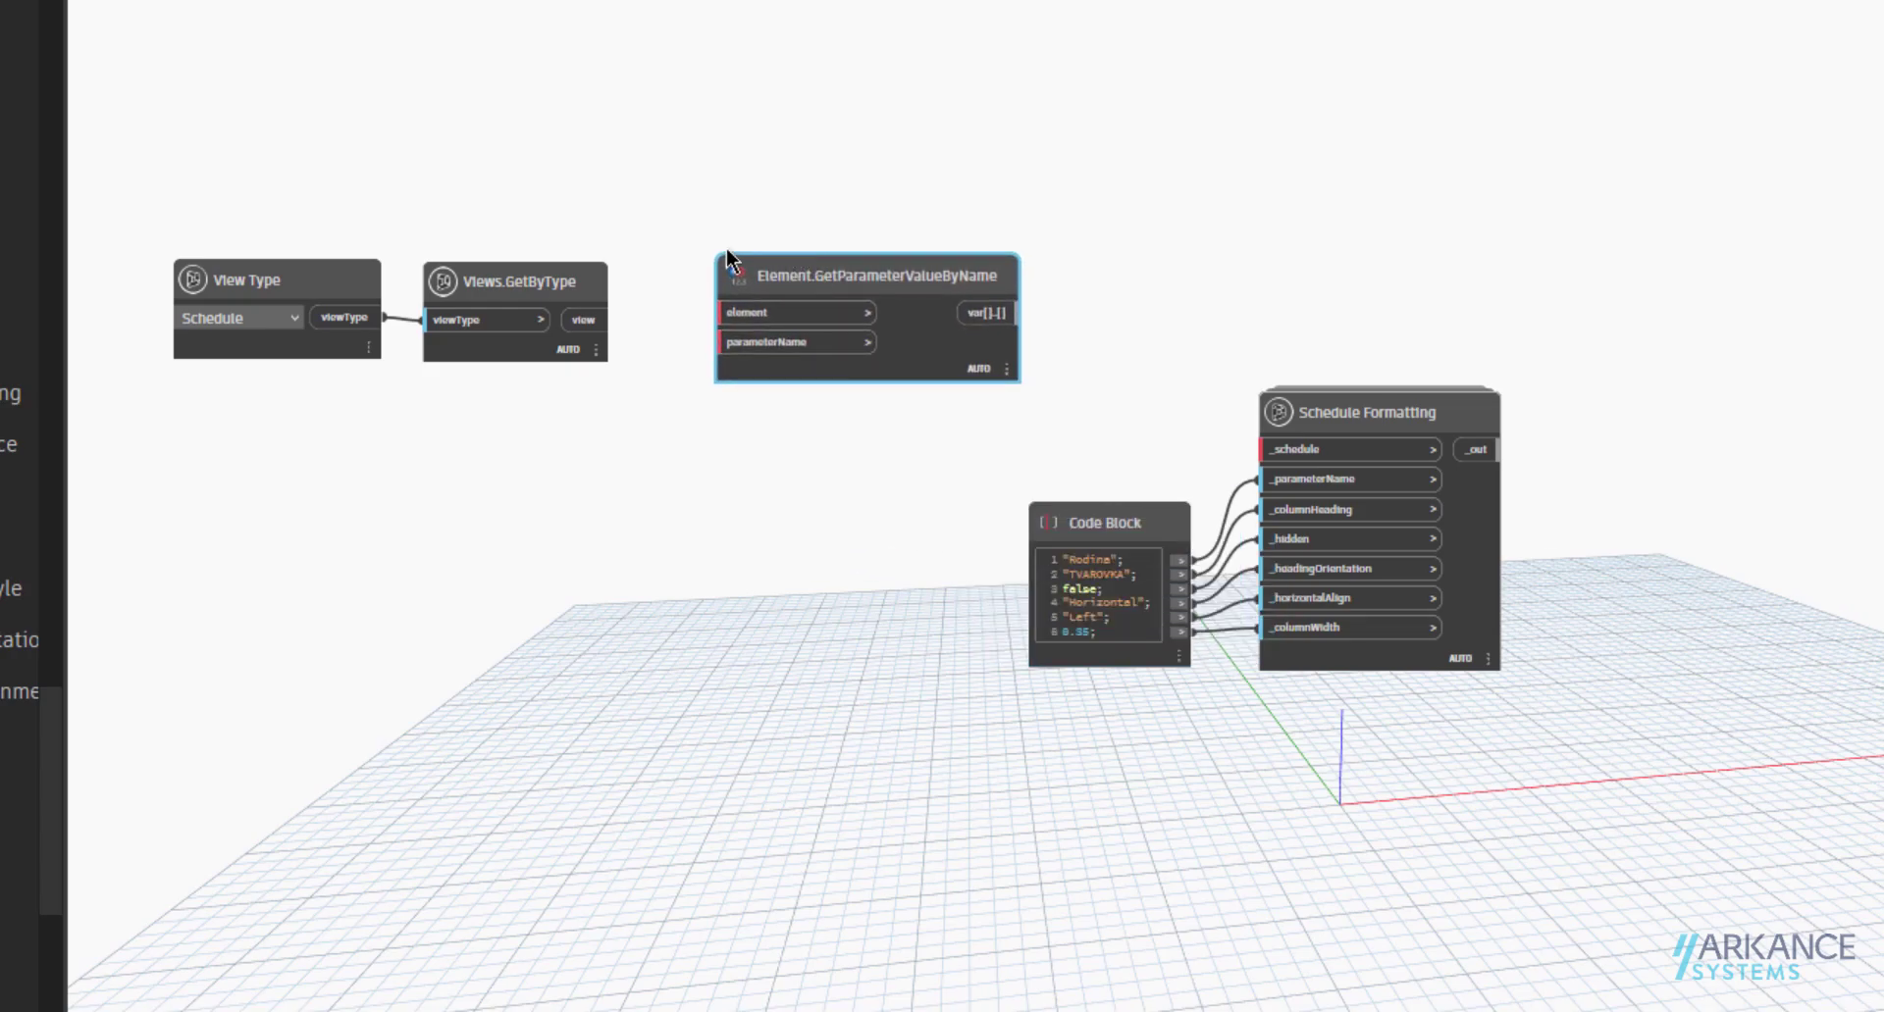
pyautogui.moveTo(588, 312)
pyautogui.mouseDown()
pyautogui.moveTo(723, 312)
pyautogui.moveTo(721, 381)
pyautogui.mouseUp()
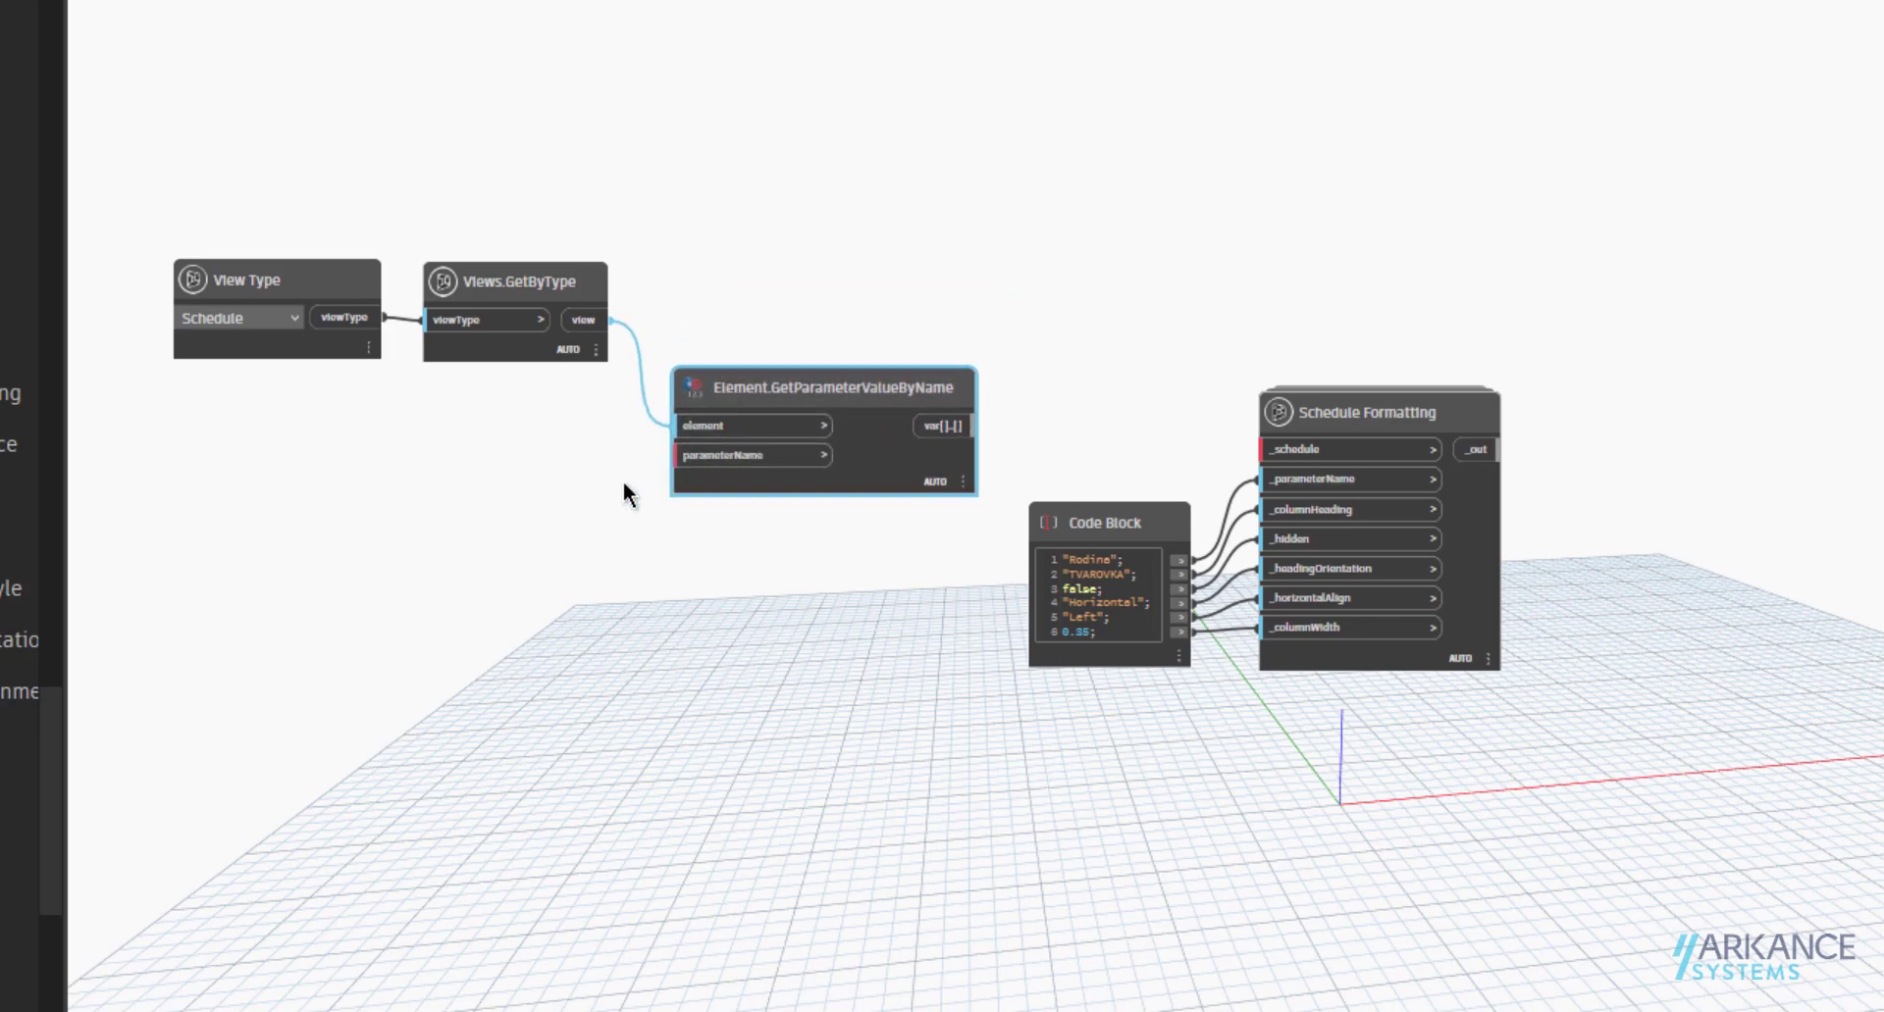
# Add a Code Block "Název pohledu" wired to parameterName, and shift the older nodes right.
pyautogui.rightClick(468, 568)
pyautogui.write('code')
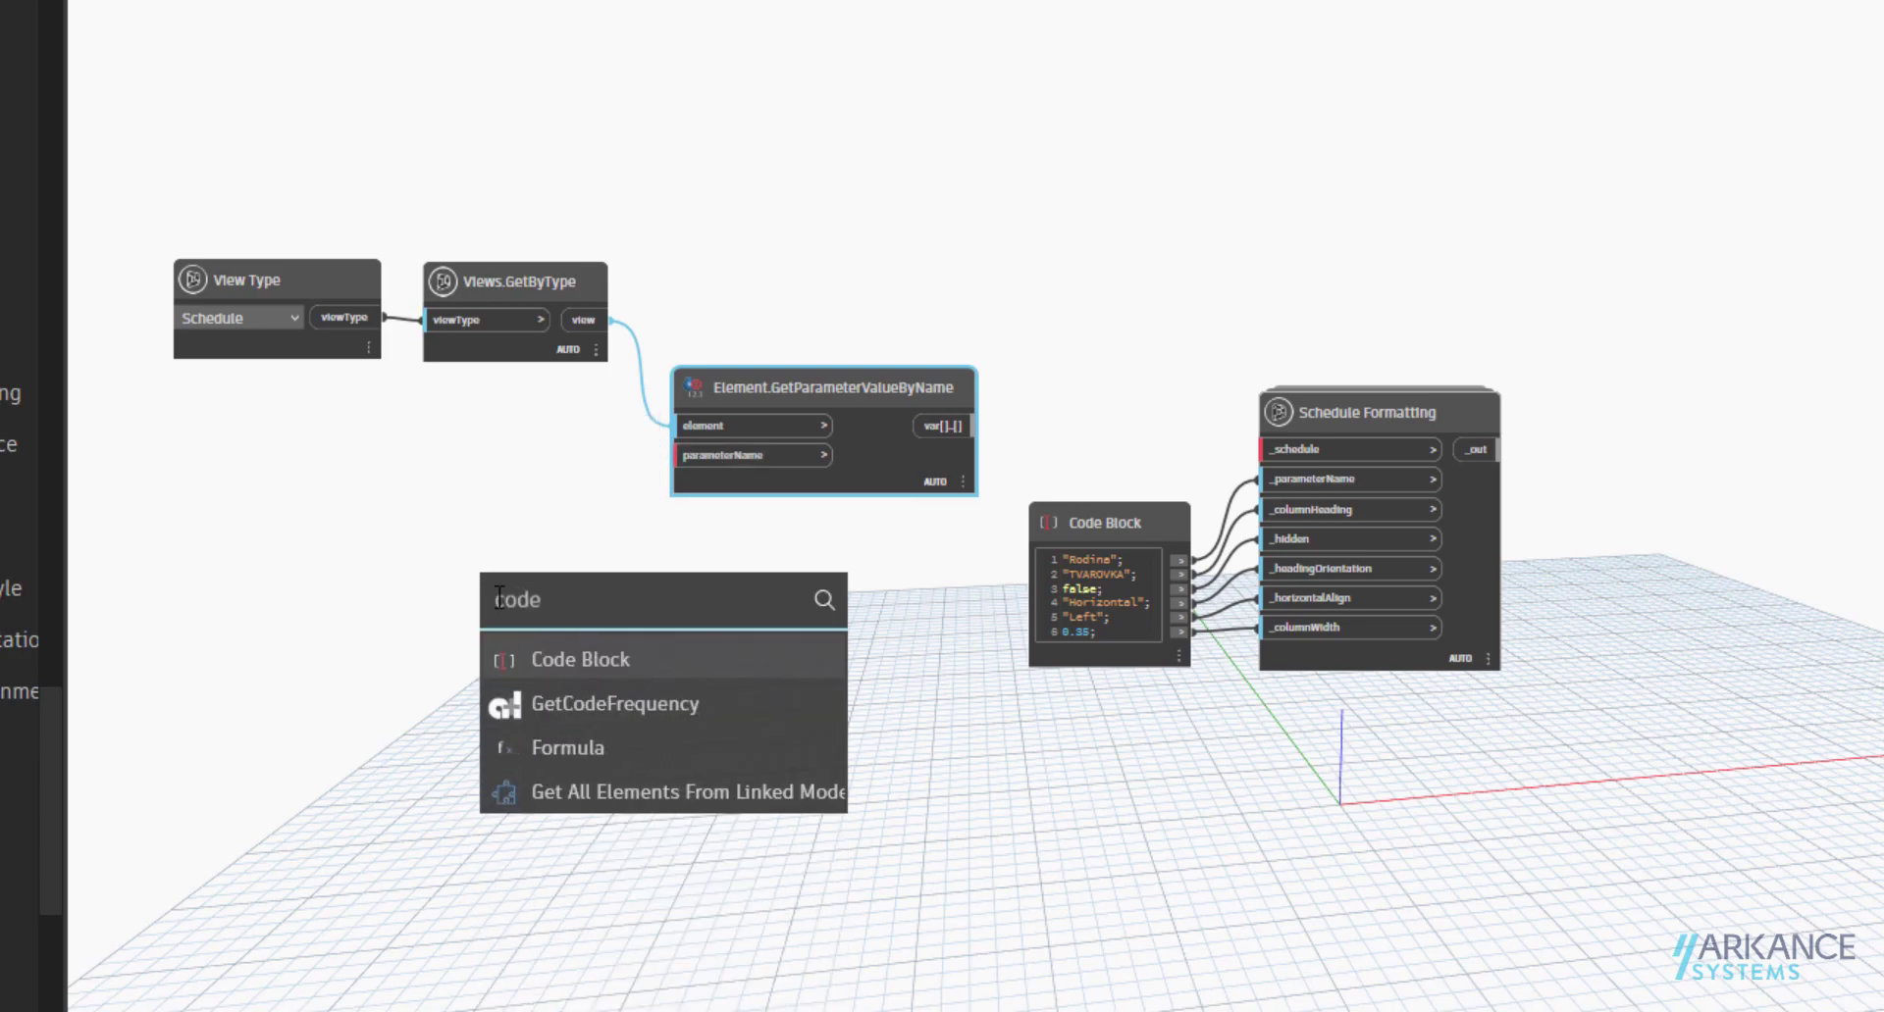
pyautogui.click(539, 661)
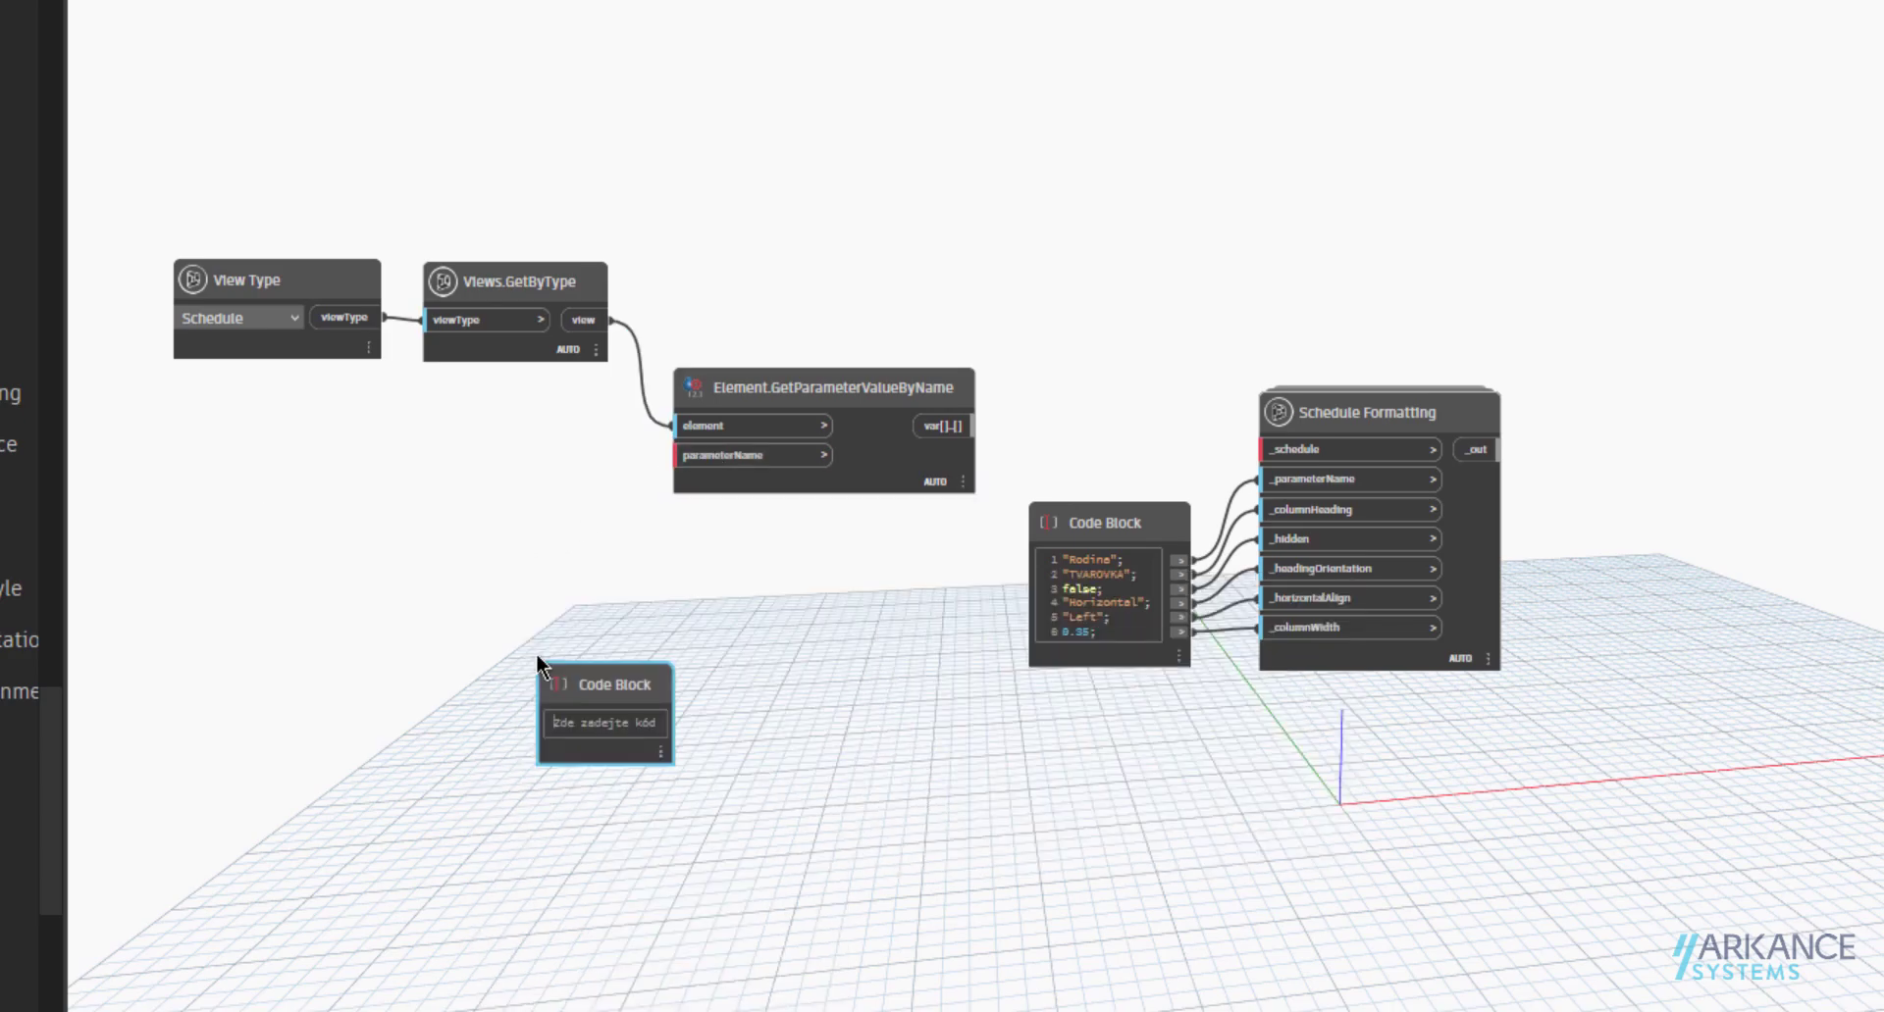
pyautogui.write('"Název pohl')
pyautogui.write('edu')
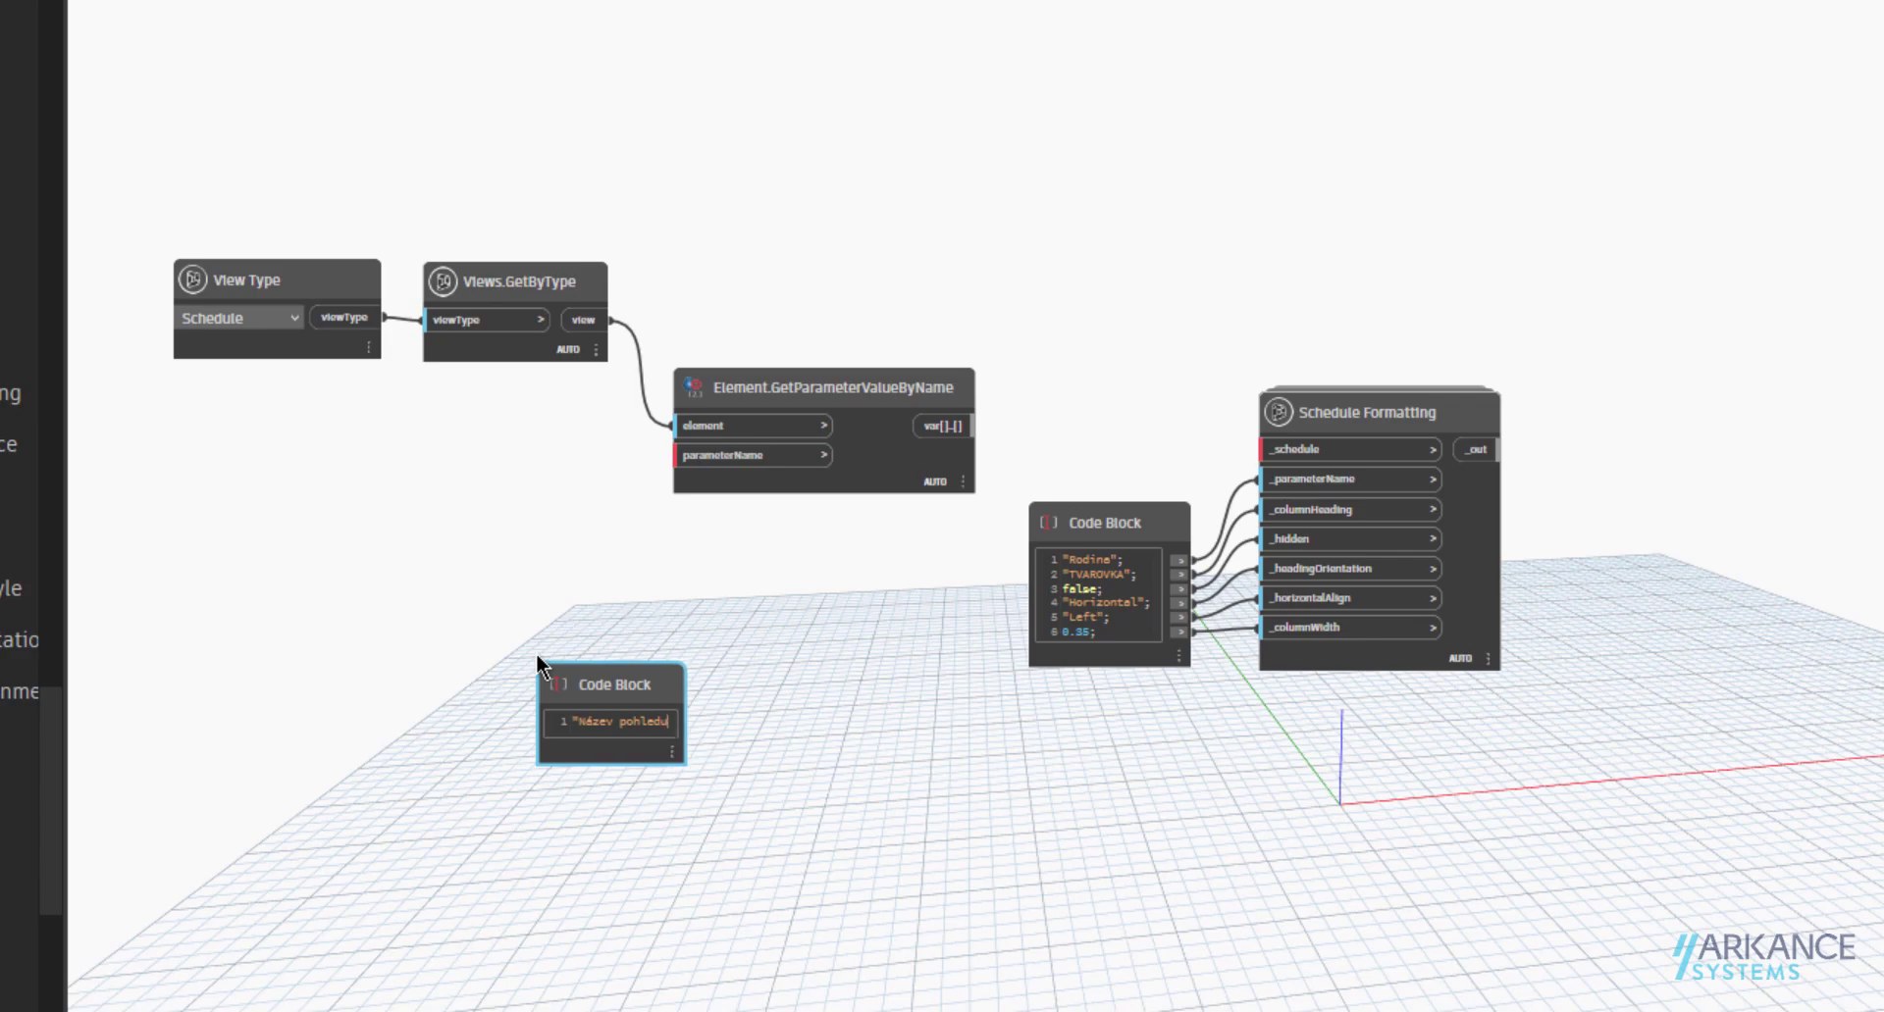
pyautogui.write('";')
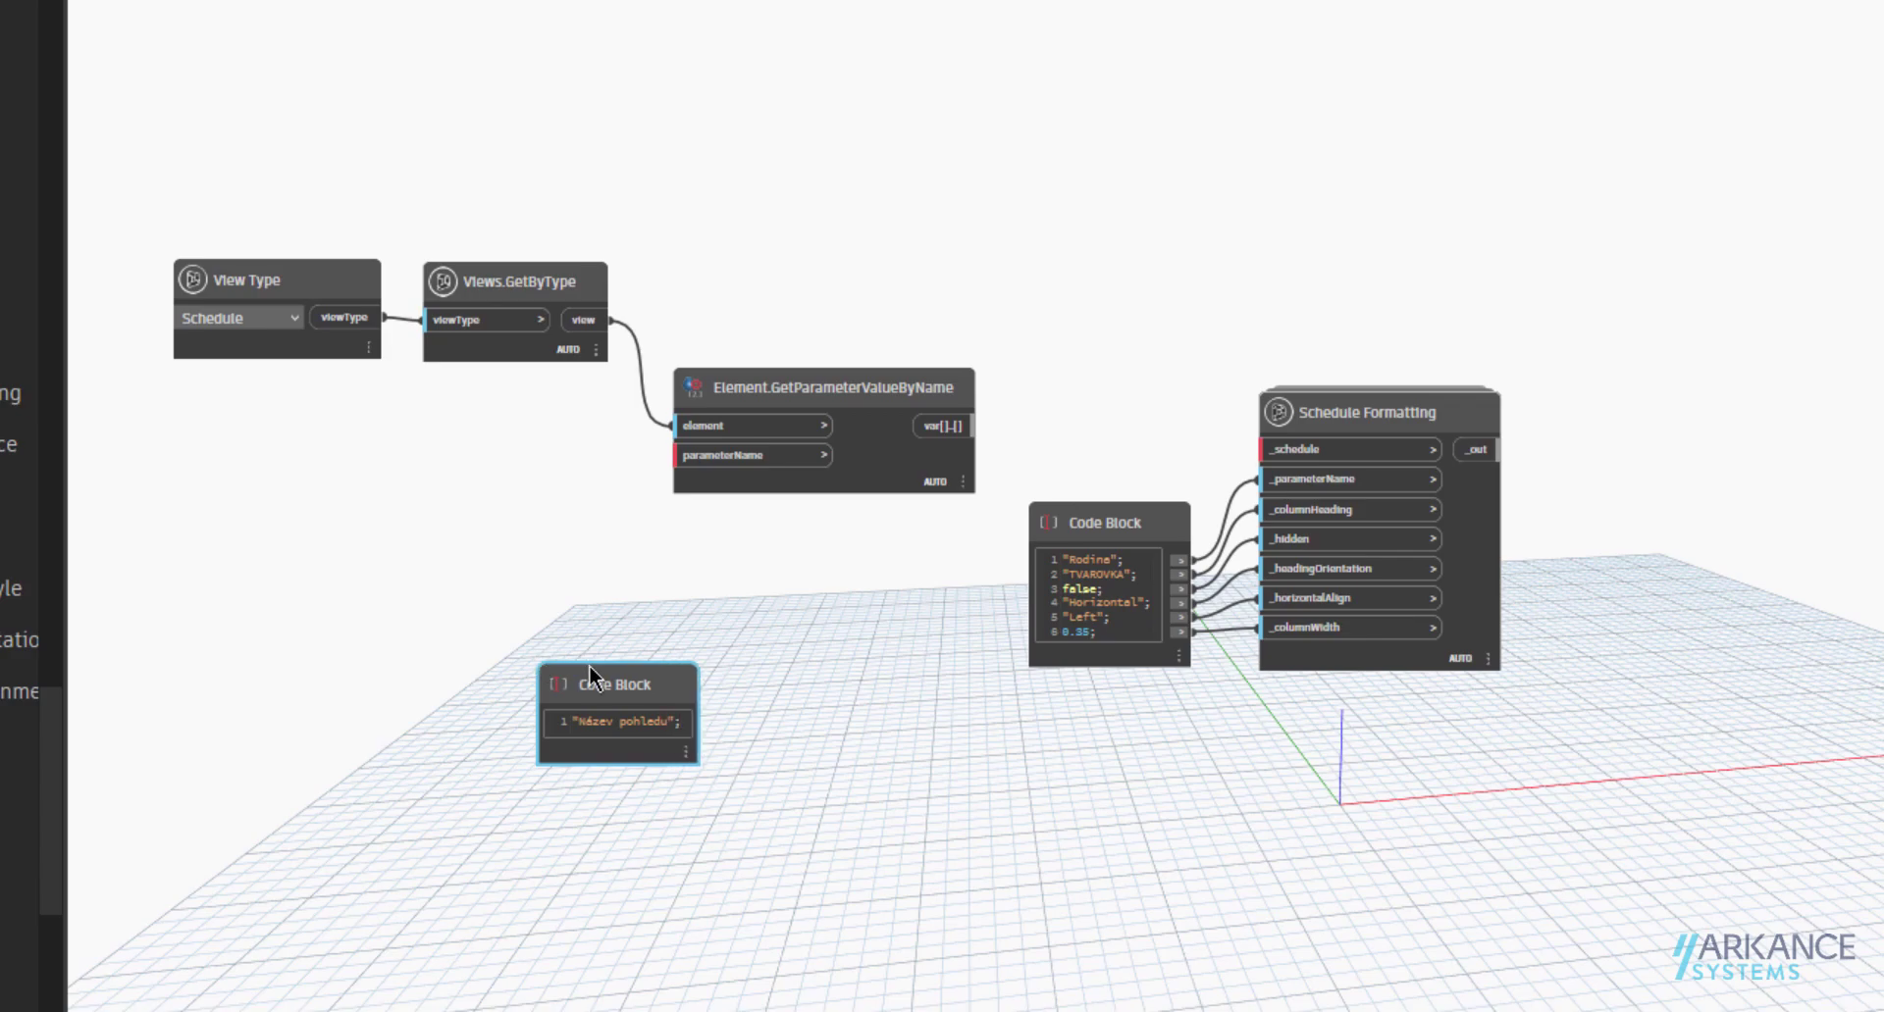
pyautogui.moveTo(588, 667); pyautogui.dragTo(493, 506)
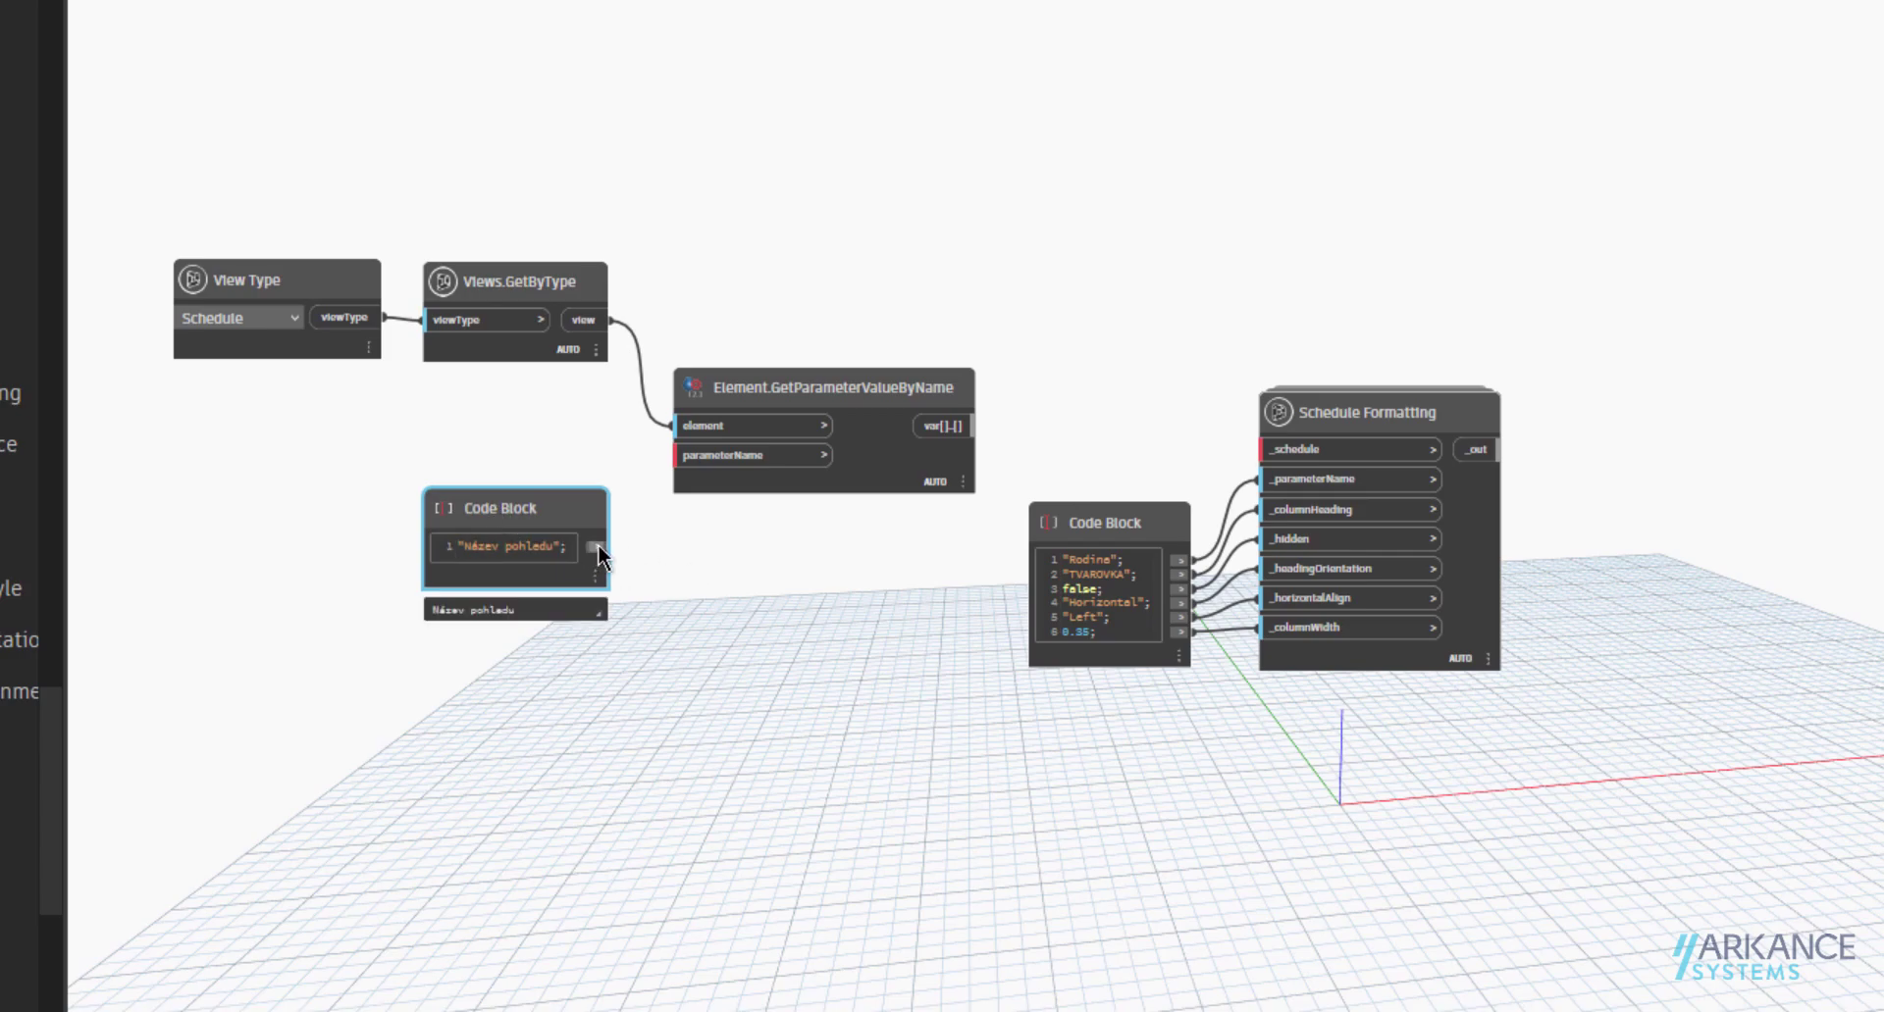
pyautogui.moveTo(595, 546); pyautogui.dragTo(675, 480)
pyautogui.moveTo(1776, 332); pyautogui.dragTo(981, 826)
pyautogui.moveTo(1433, 415); pyautogui.dragTo(1883, 442)
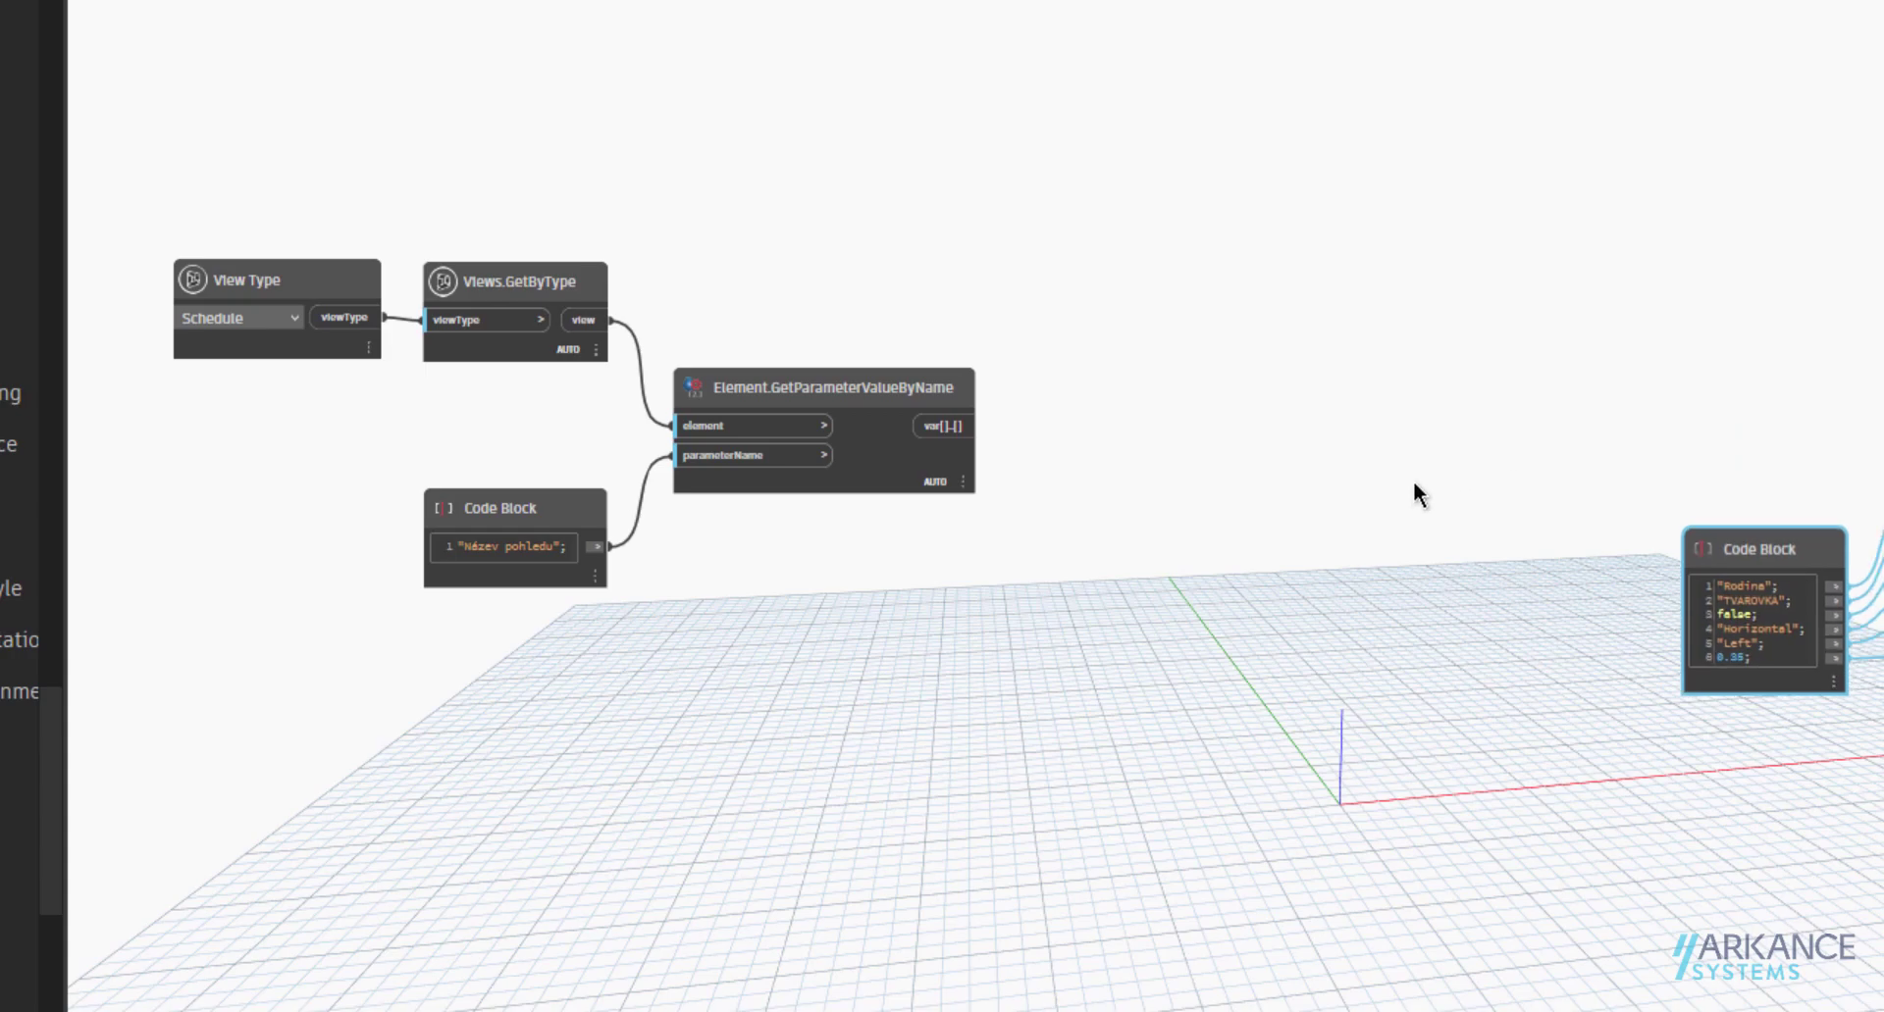
# Add List.FilterByBoolMask with Views.GetByType's schedule views connected to its list input.
pyautogui.rightClick(1381, 271)
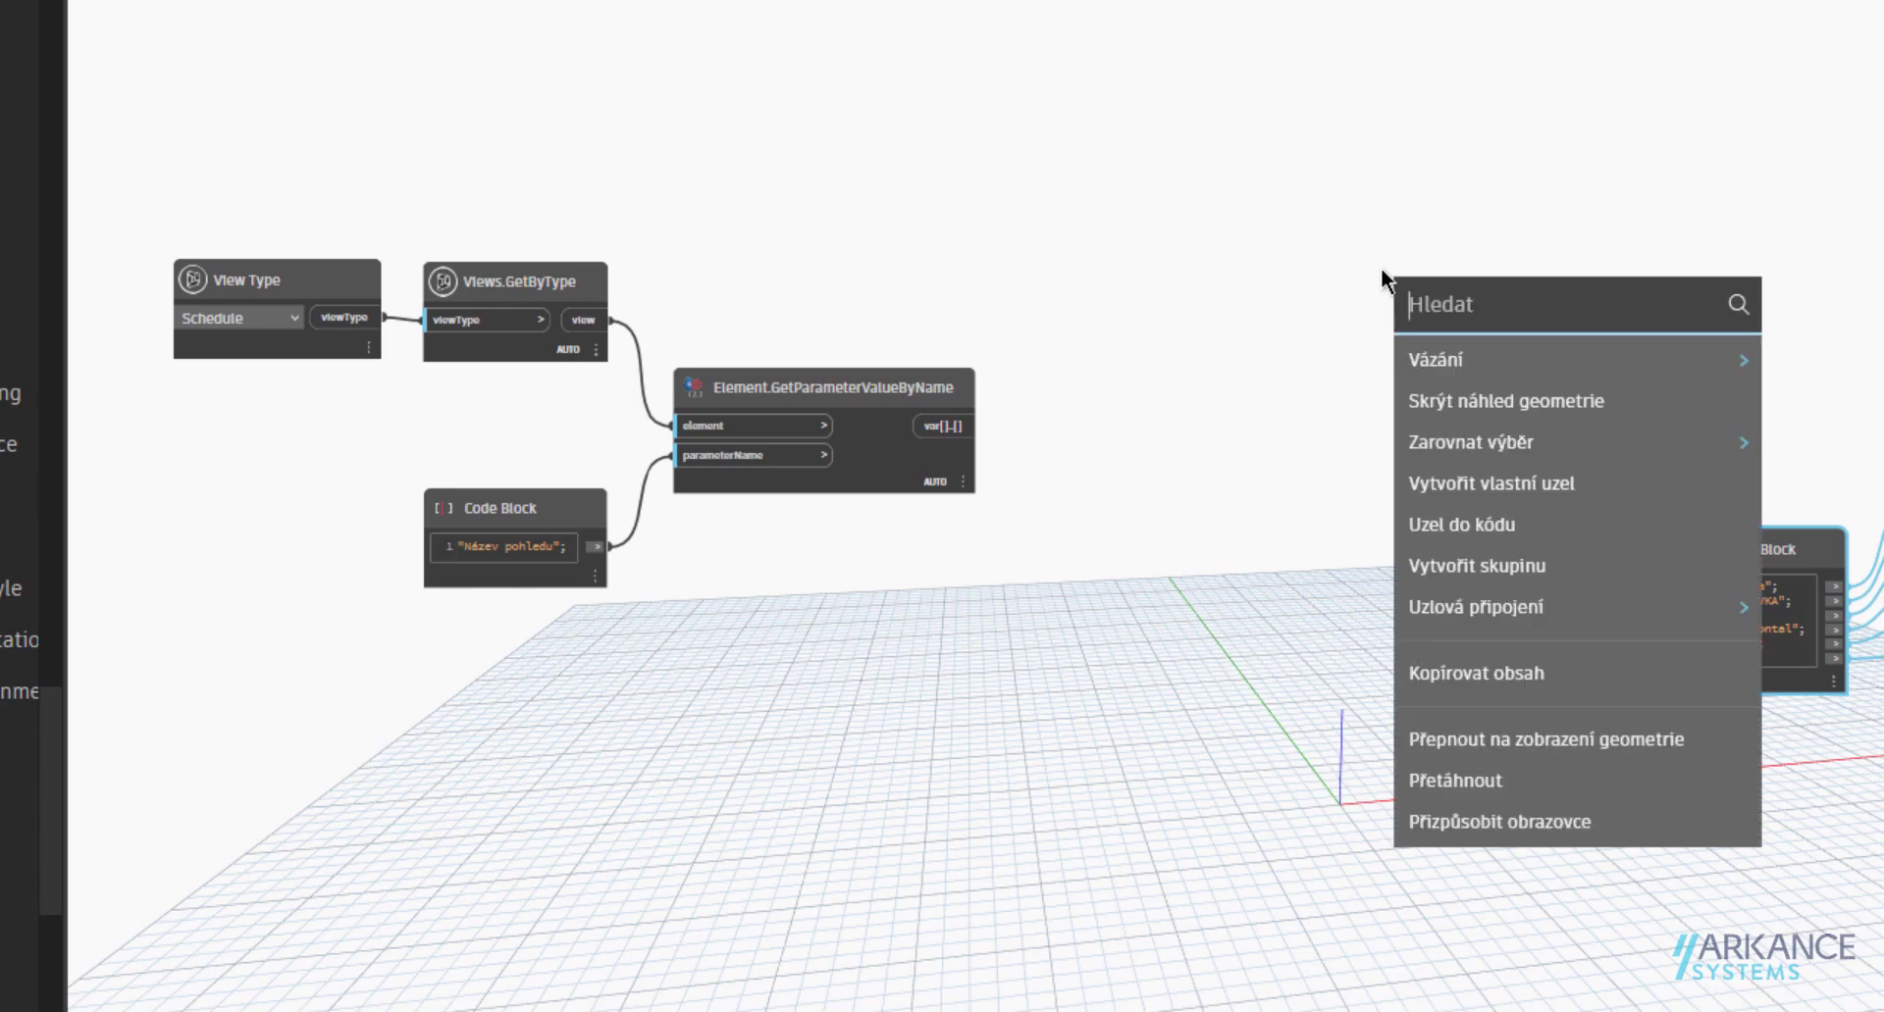
pyautogui.write('filter')
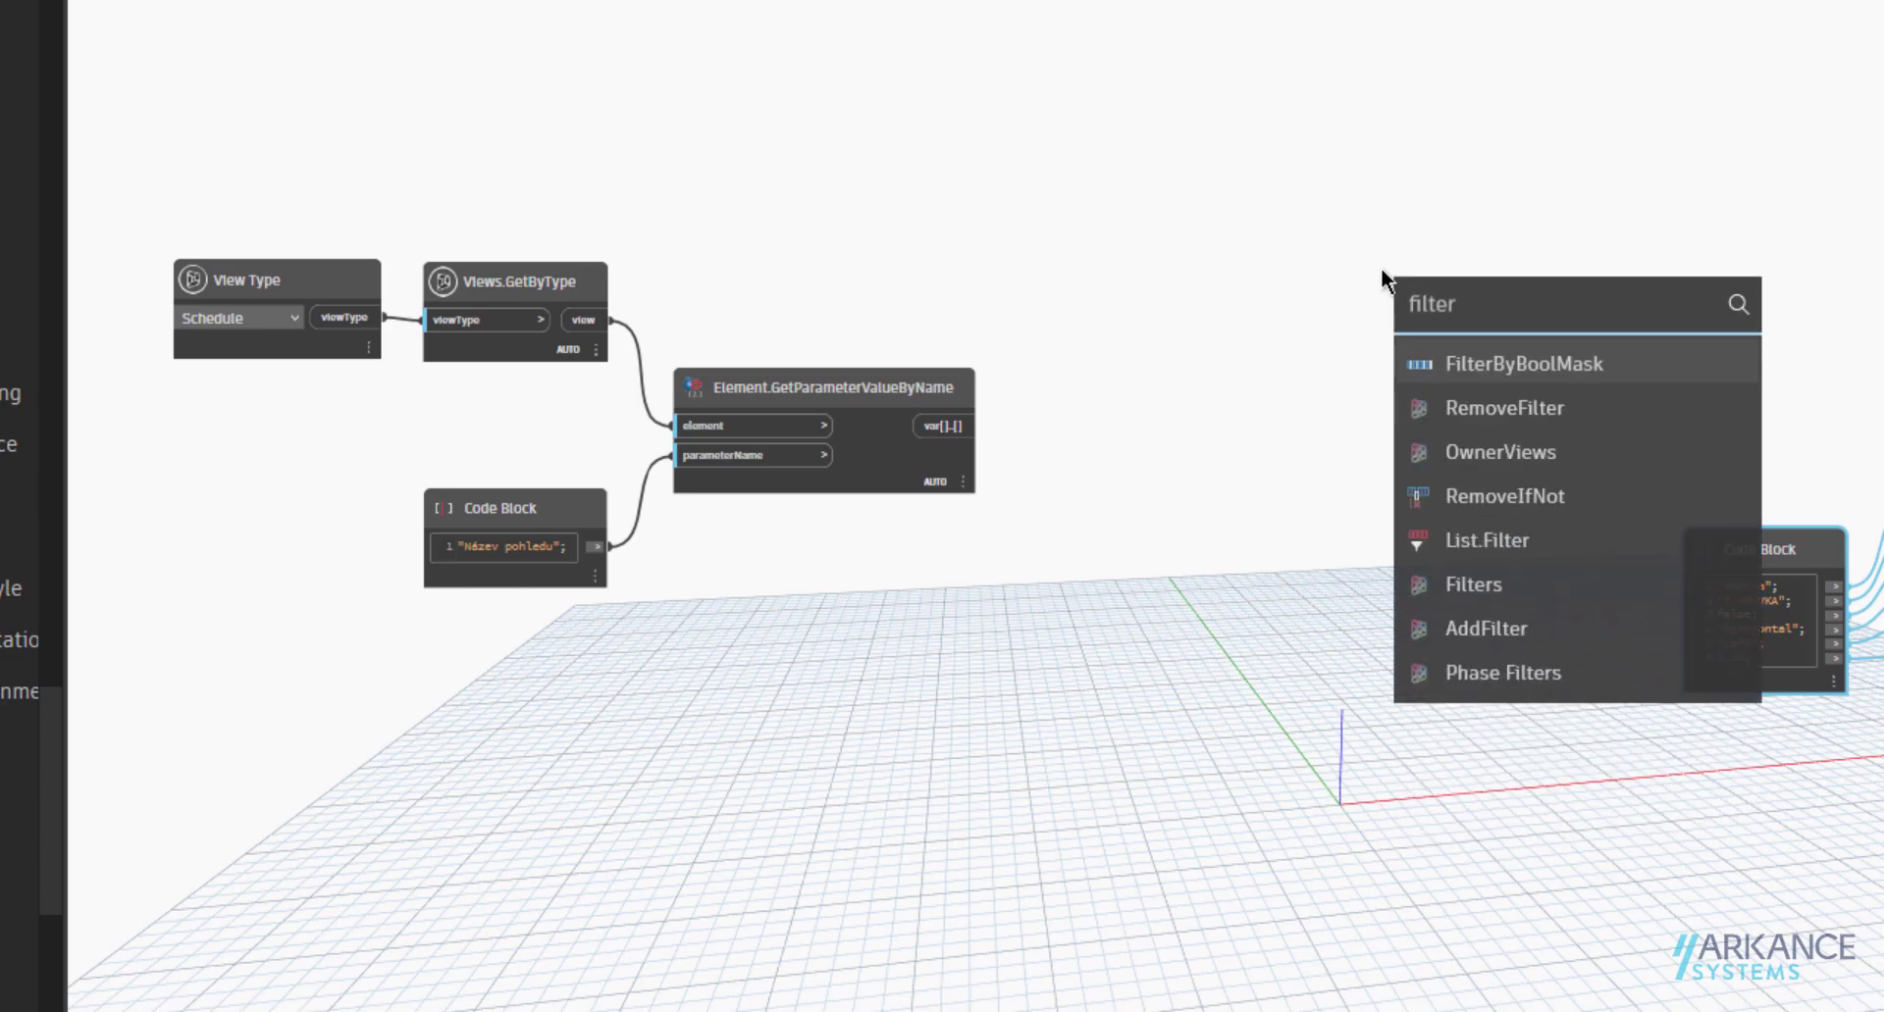
pyautogui.click(1464, 355)
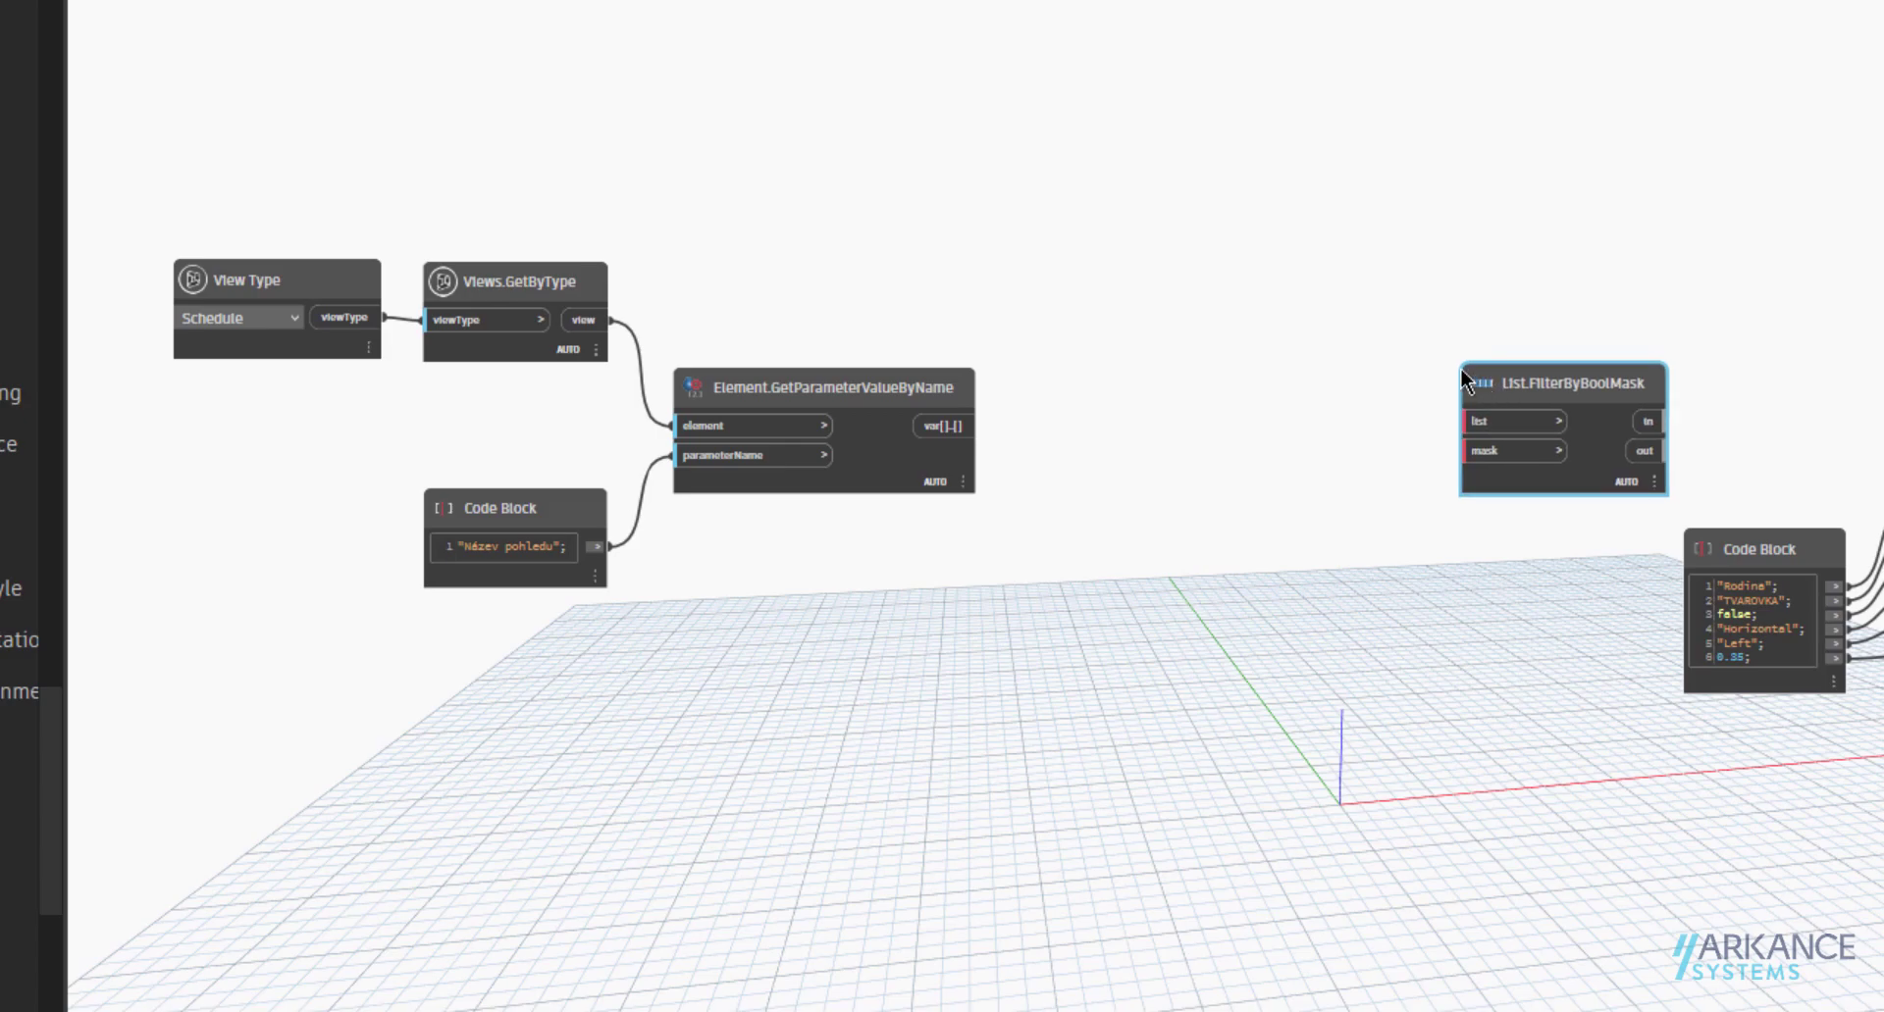
pyautogui.moveTo(1501, 381); pyautogui.dragTo(1363, 285)
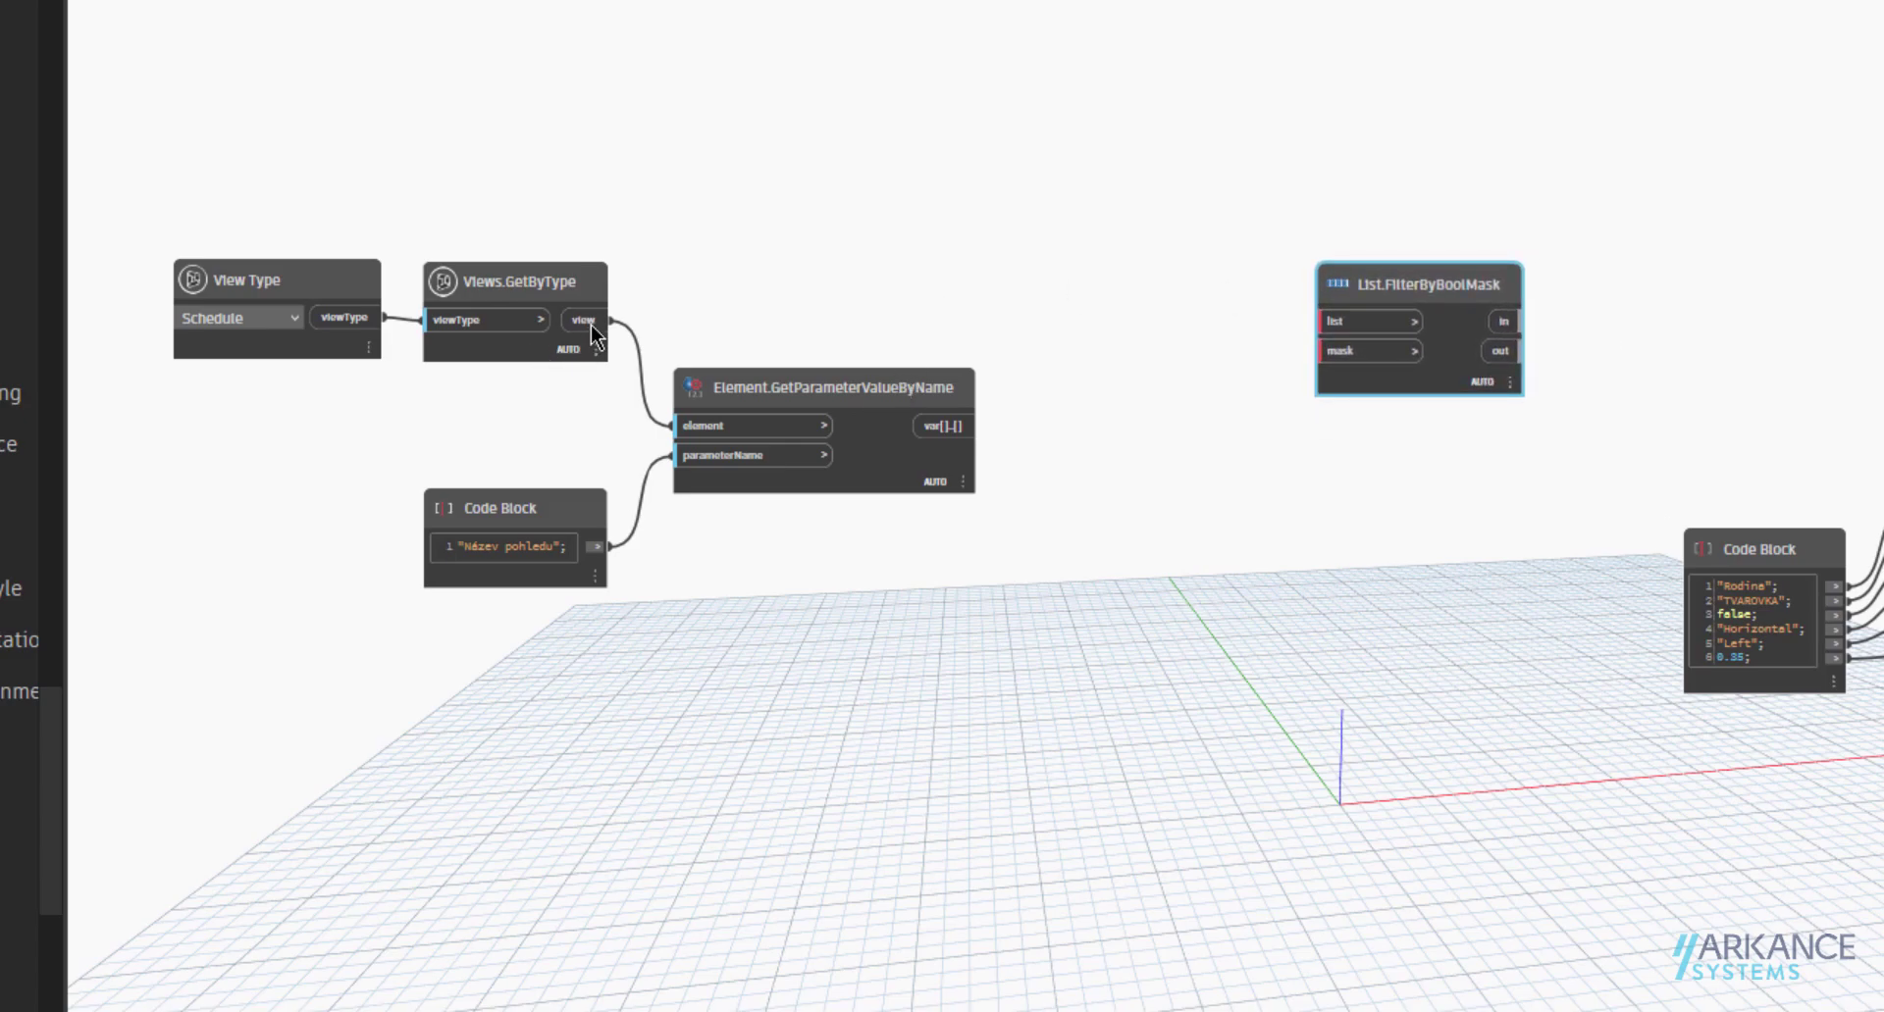
pyautogui.moveTo(592, 322); pyautogui.dragTo(1333, 325)
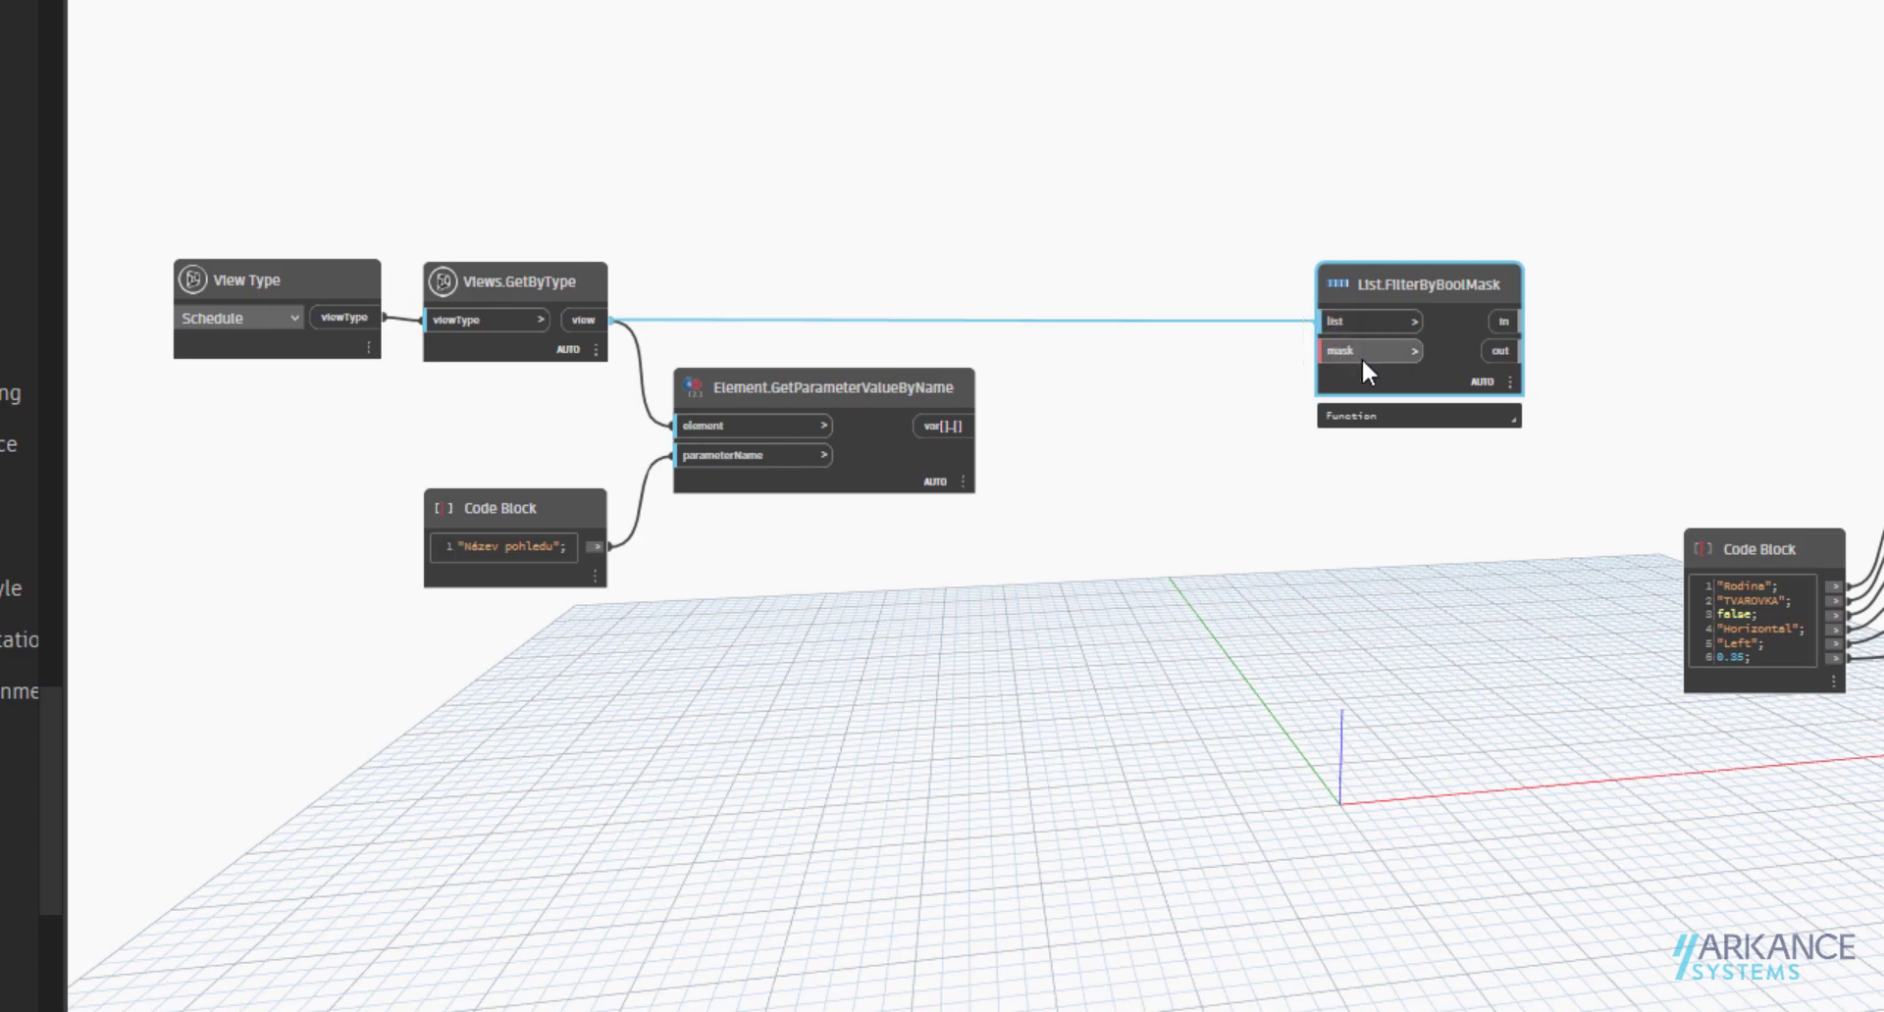
# Add String.Contains below the filter, taking GetParameterValueByName's view names as its string input.
pyautogui.rightClick(1224, 585)
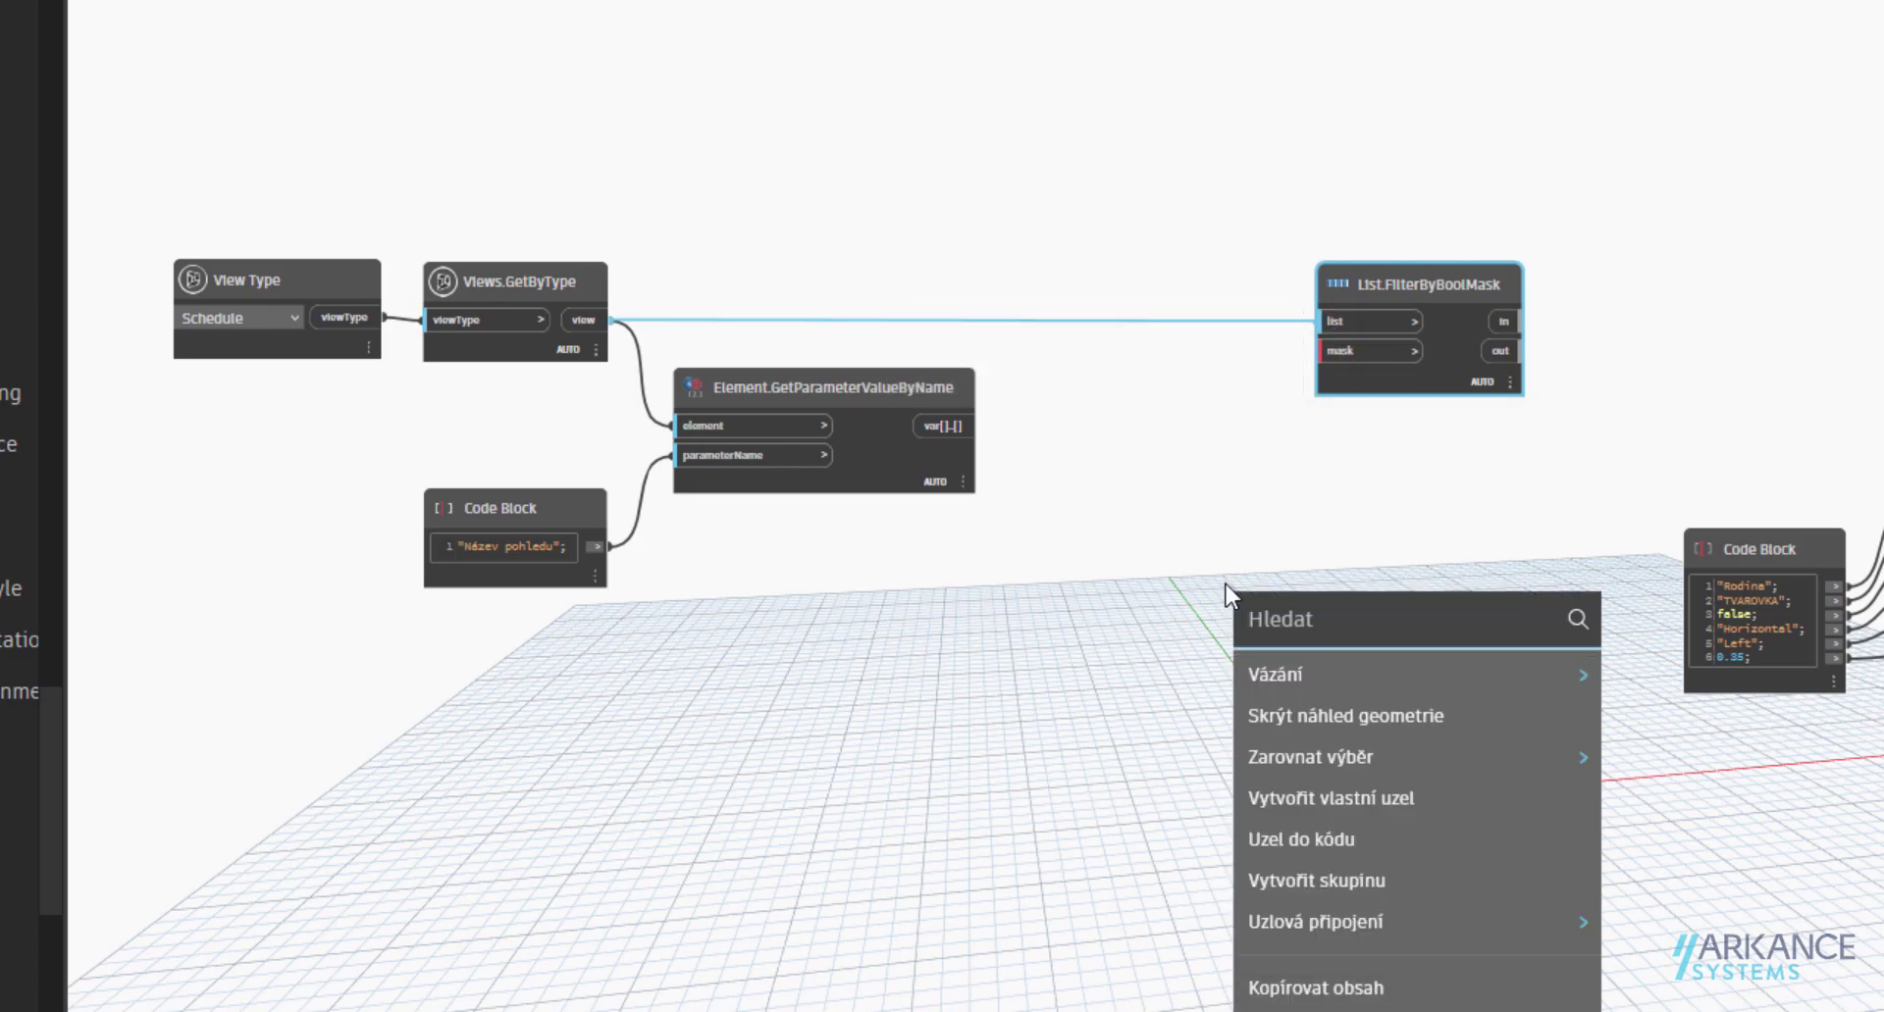
pyautogui.write('string')
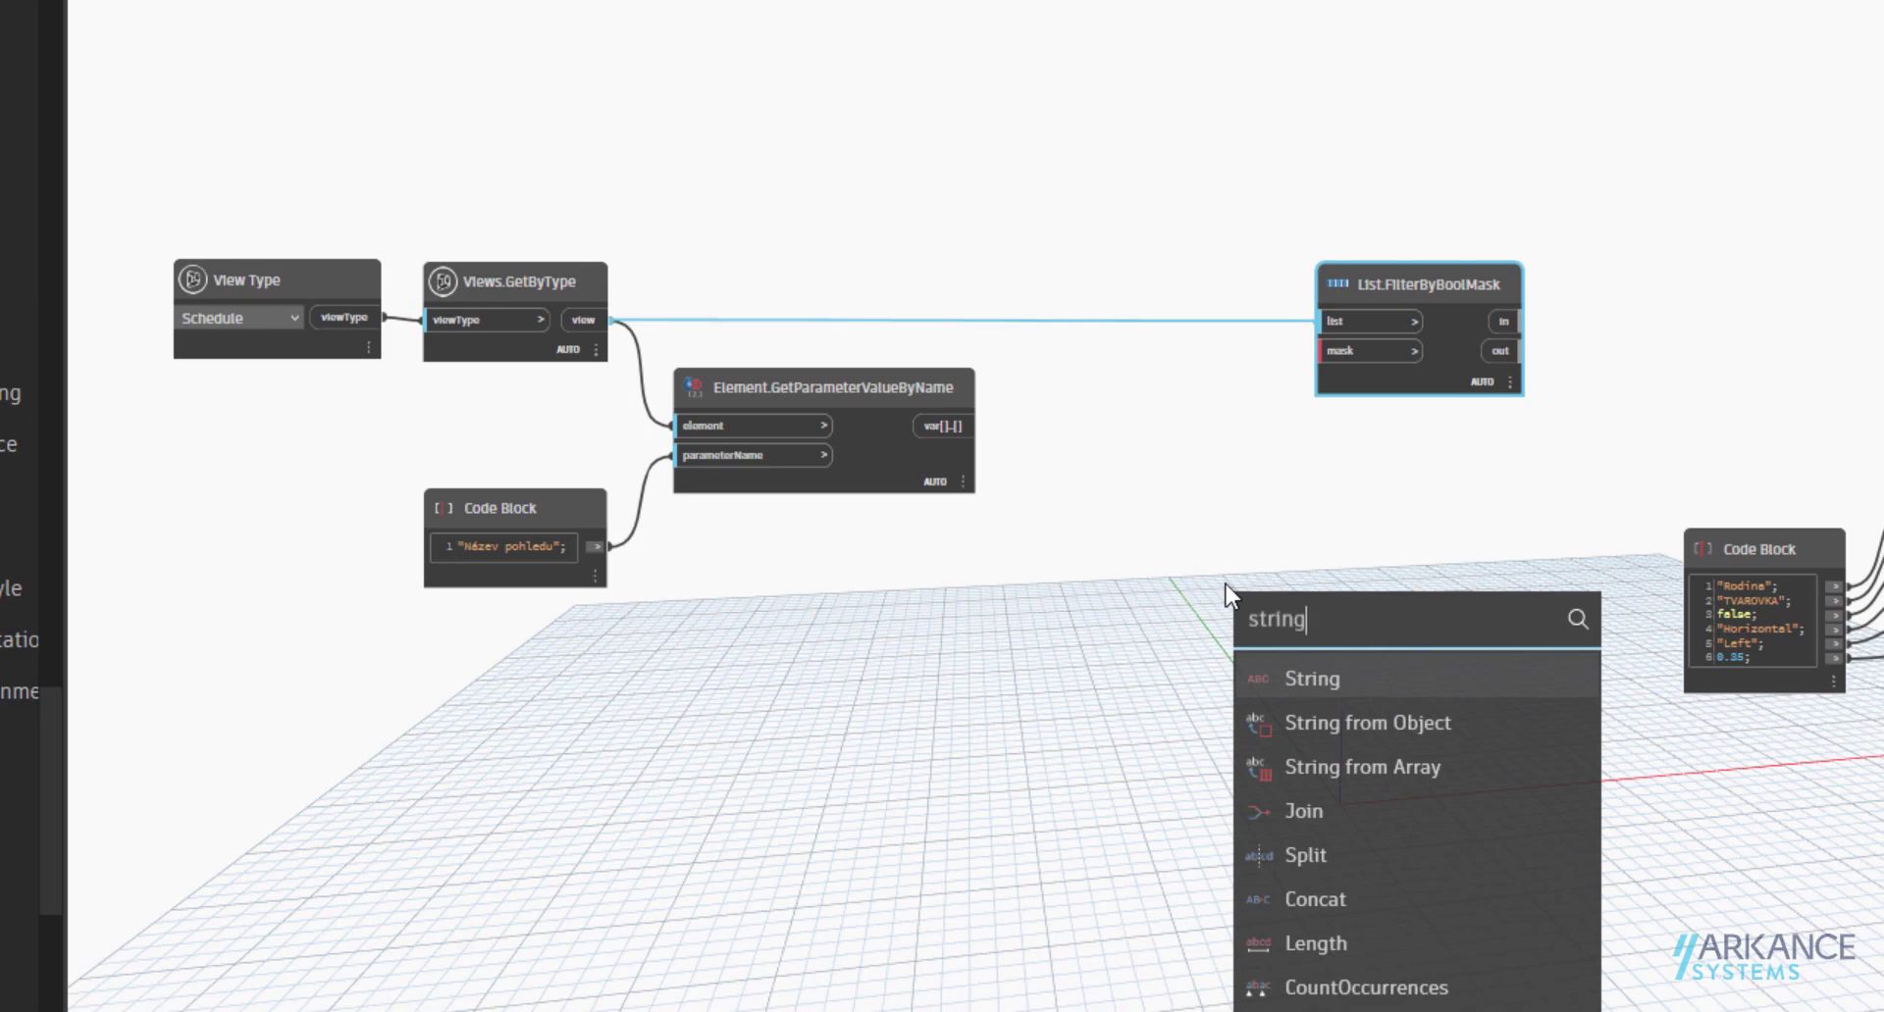
pyautogui.write('.con')
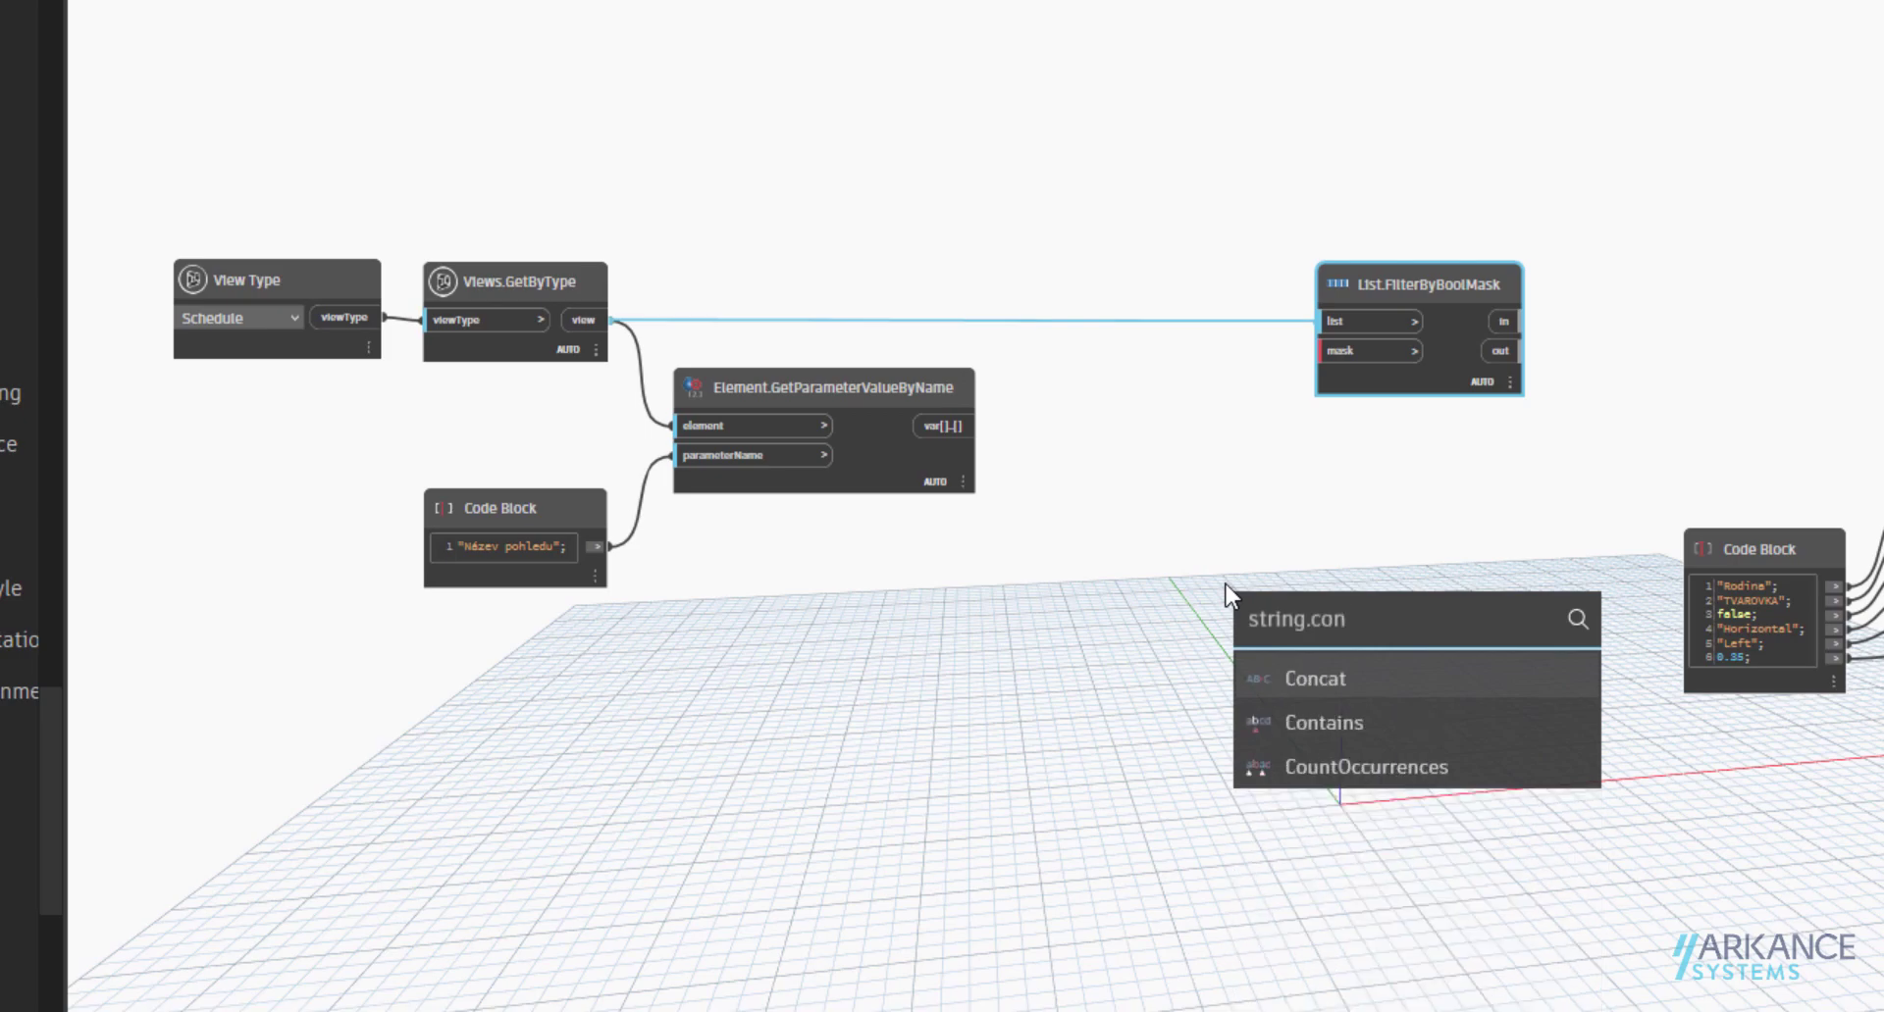
pyautogui.click(1346, 723)
pyautogui.moveTo(1413, 749); pyautogui.dragTo(1193, 495)
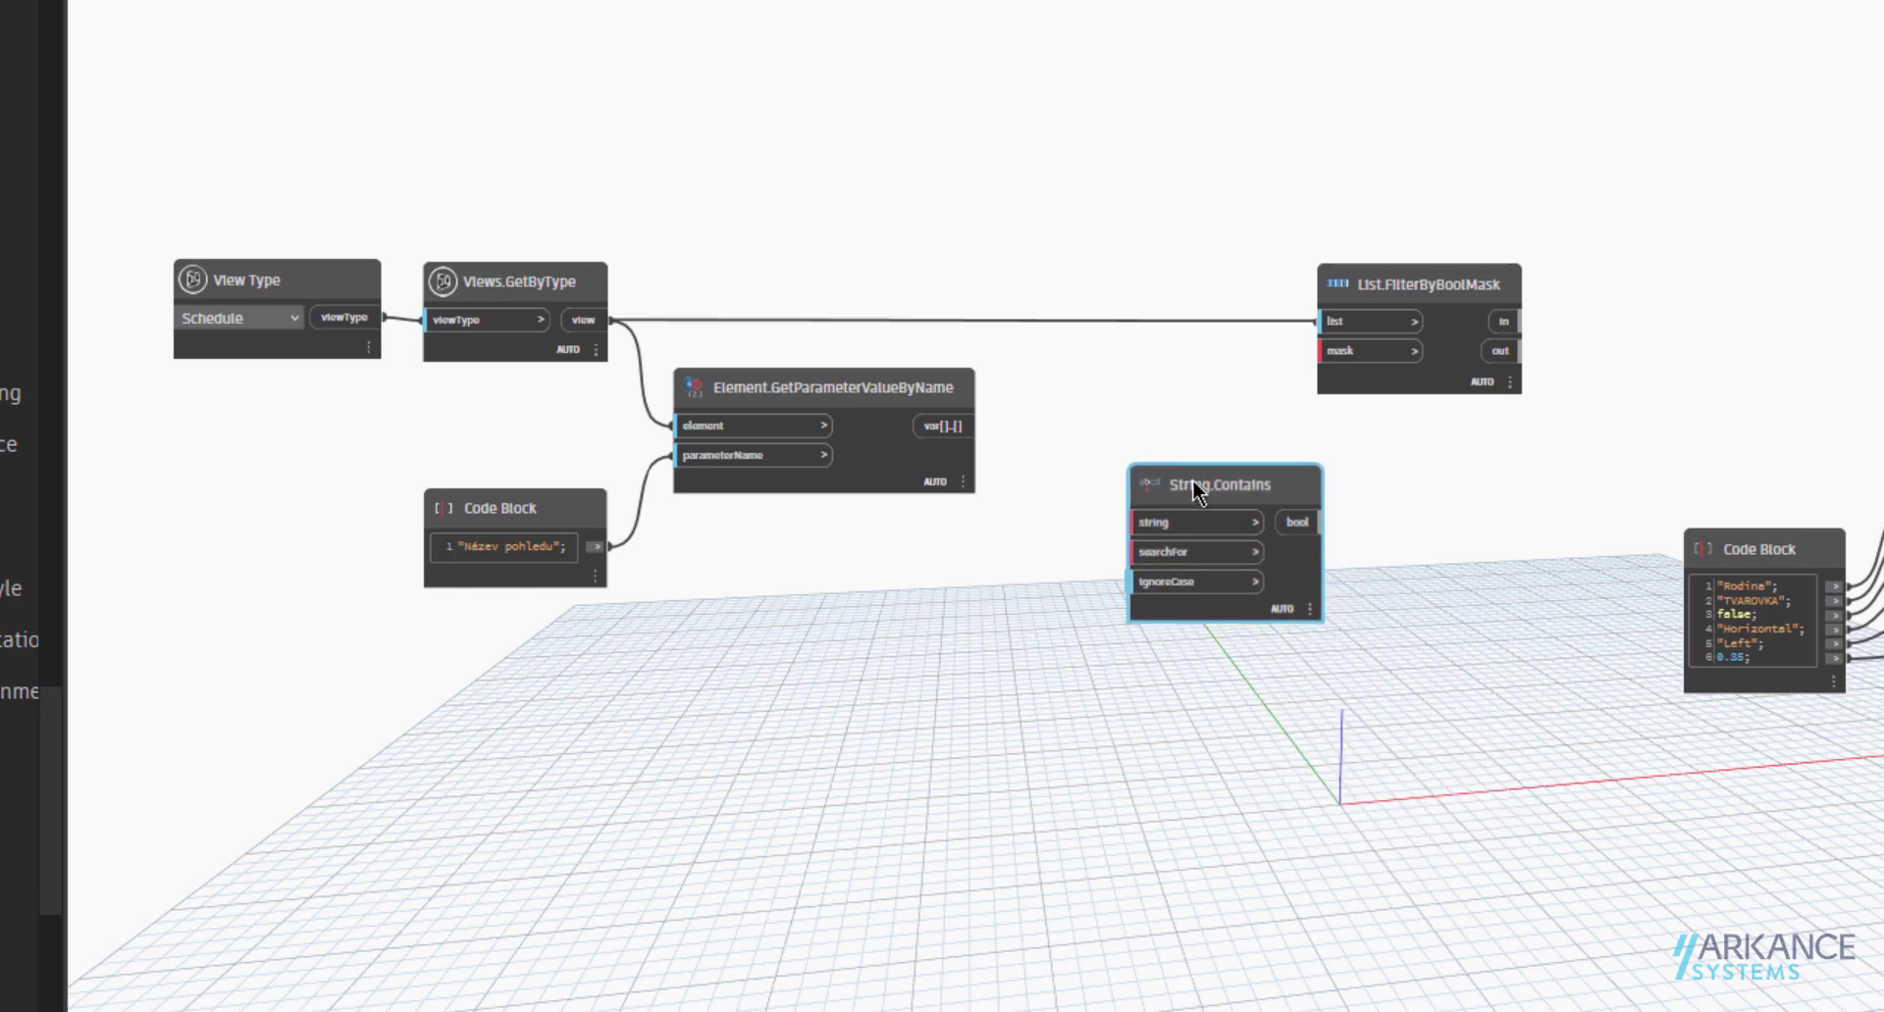
pyautogui.click(978, 426)
pyautogui.click(1138, 536)
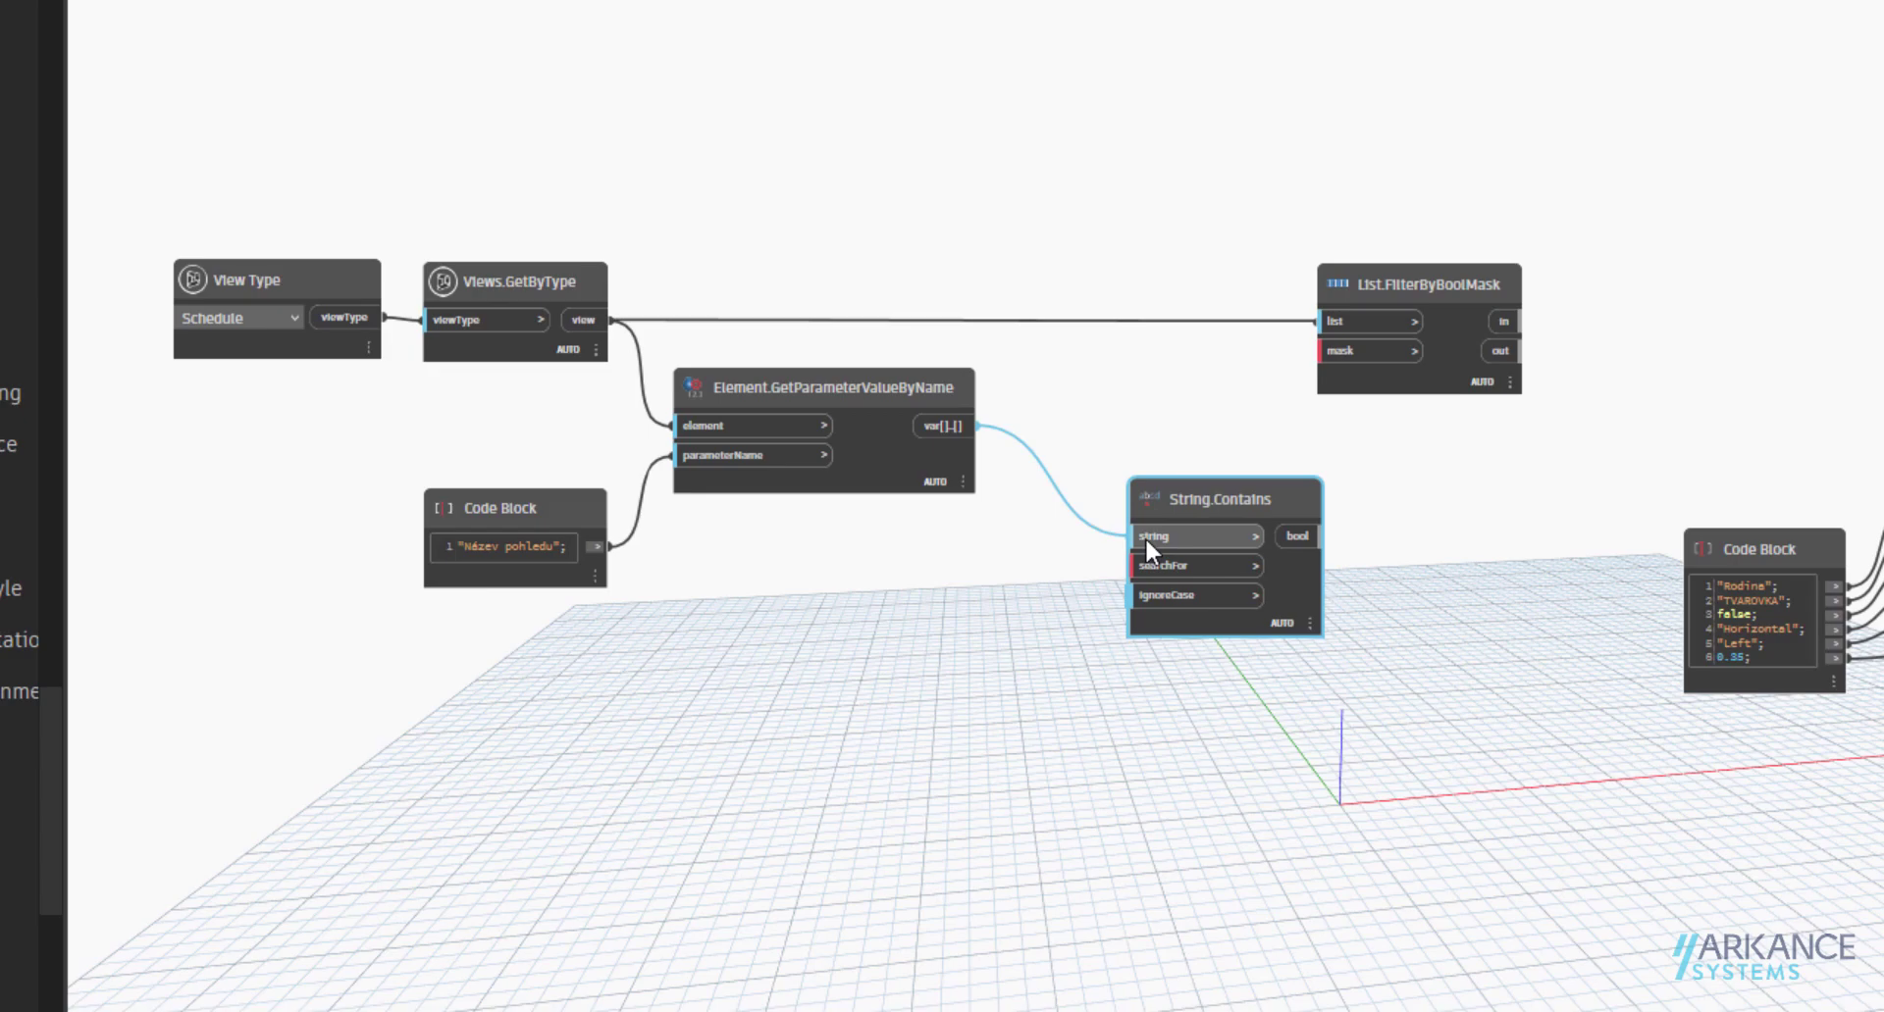
# Place a Code Block below String.Contains containing "Arkance_Systems"; and drag a wire from its output.
pyautogui.doubleClick(968, 734)
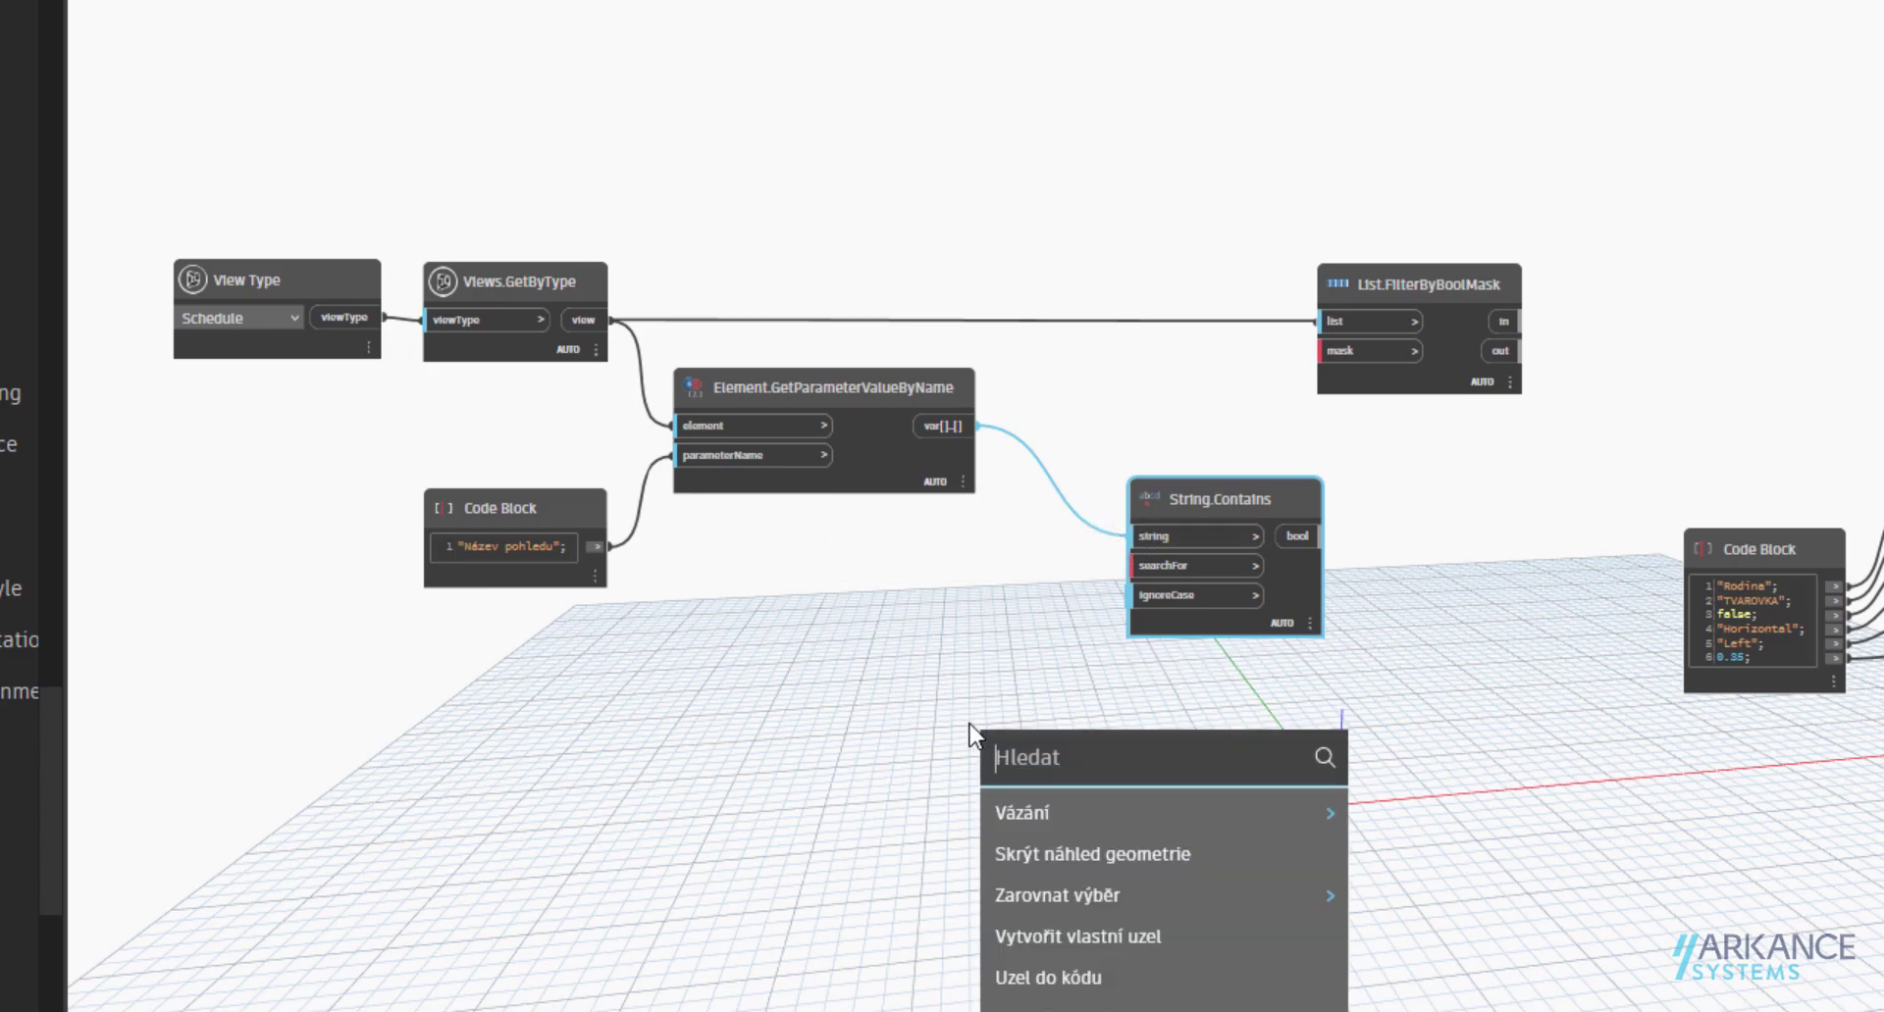
pyautogui.write('code')
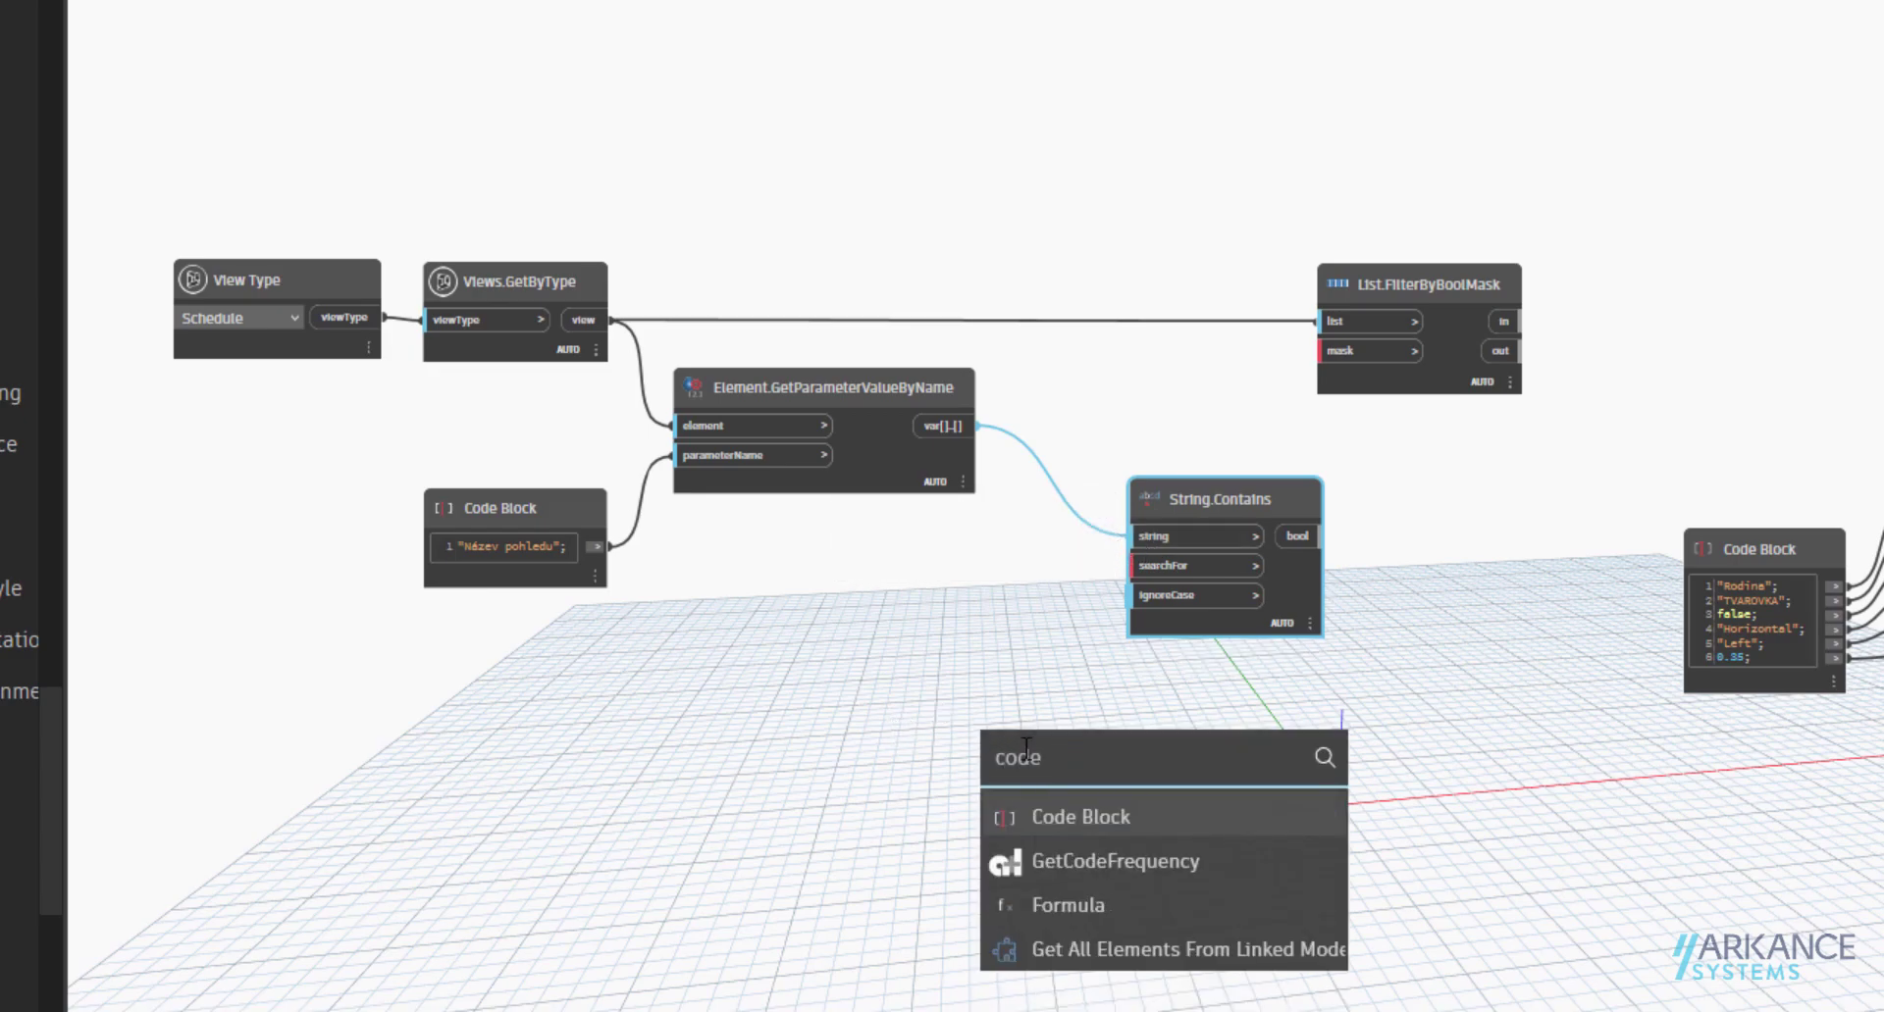
pyautogui.click(1079, 820)
pyautogui.moveTo(1136, 846); pyautogui.dragTo(980, 706)
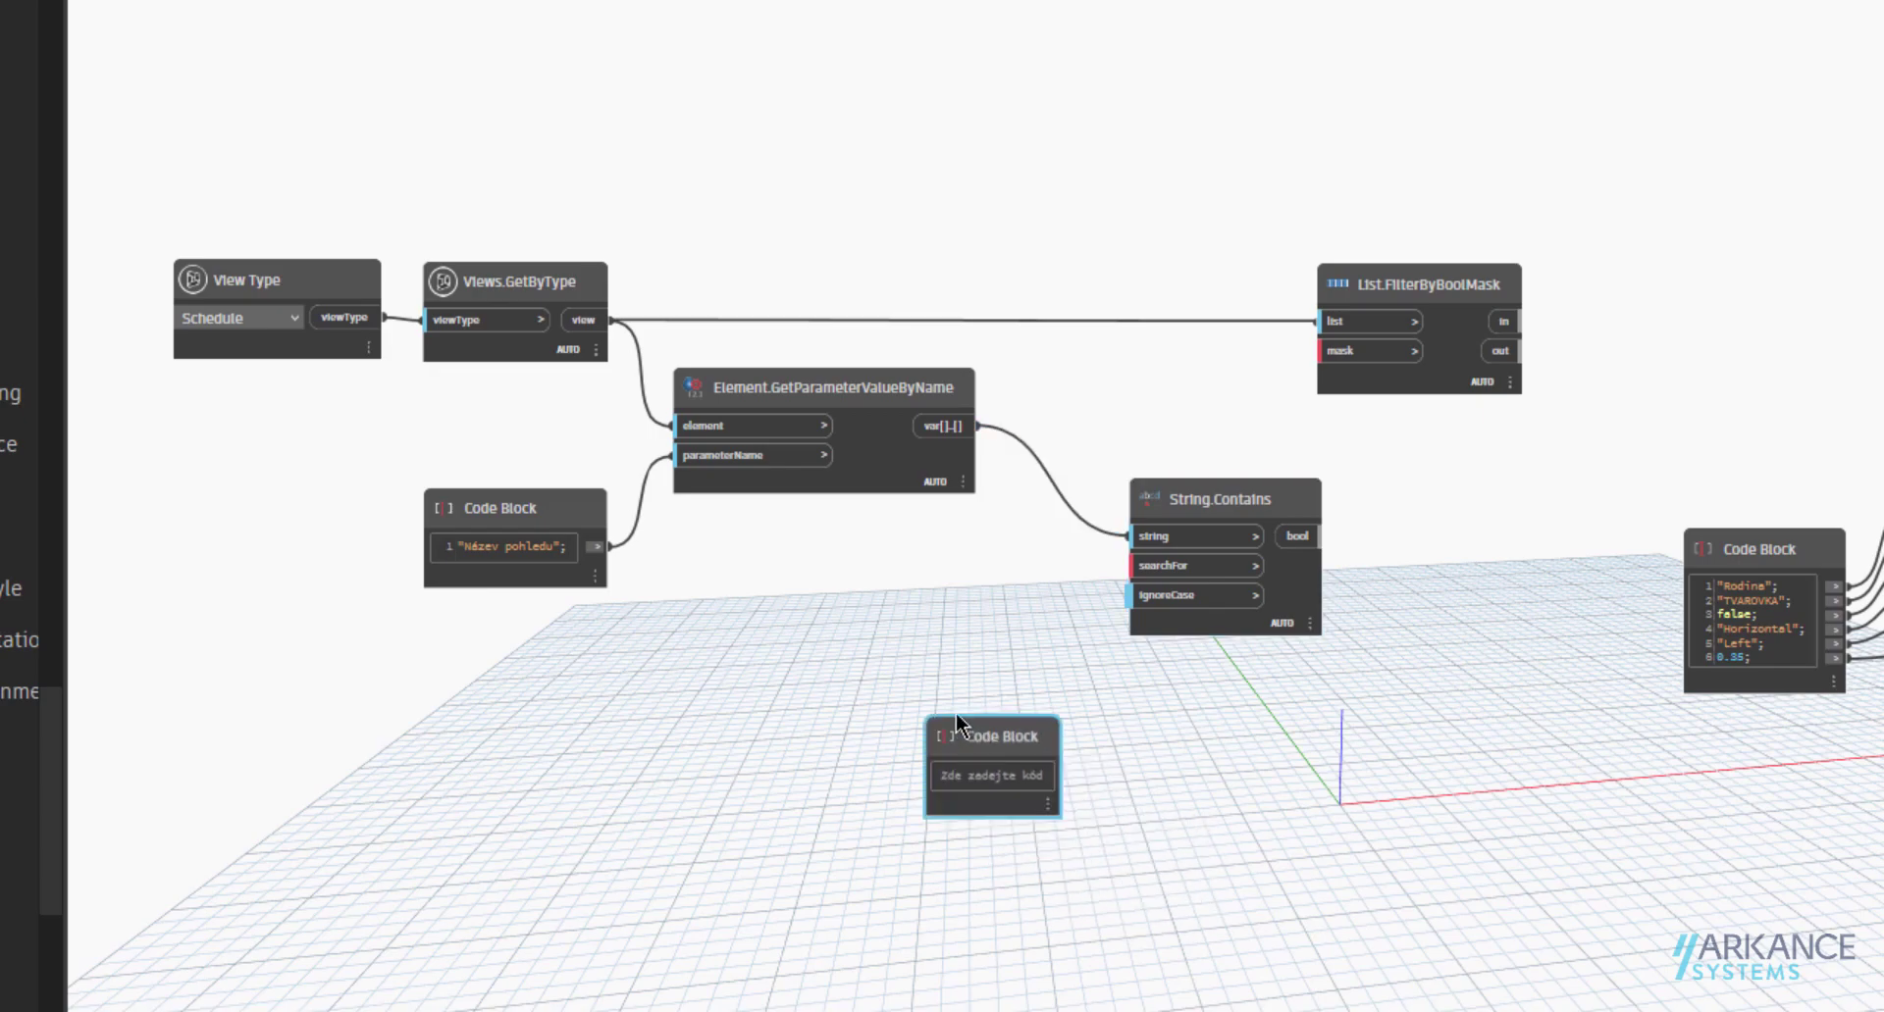
pyautogui.click(987, 740)
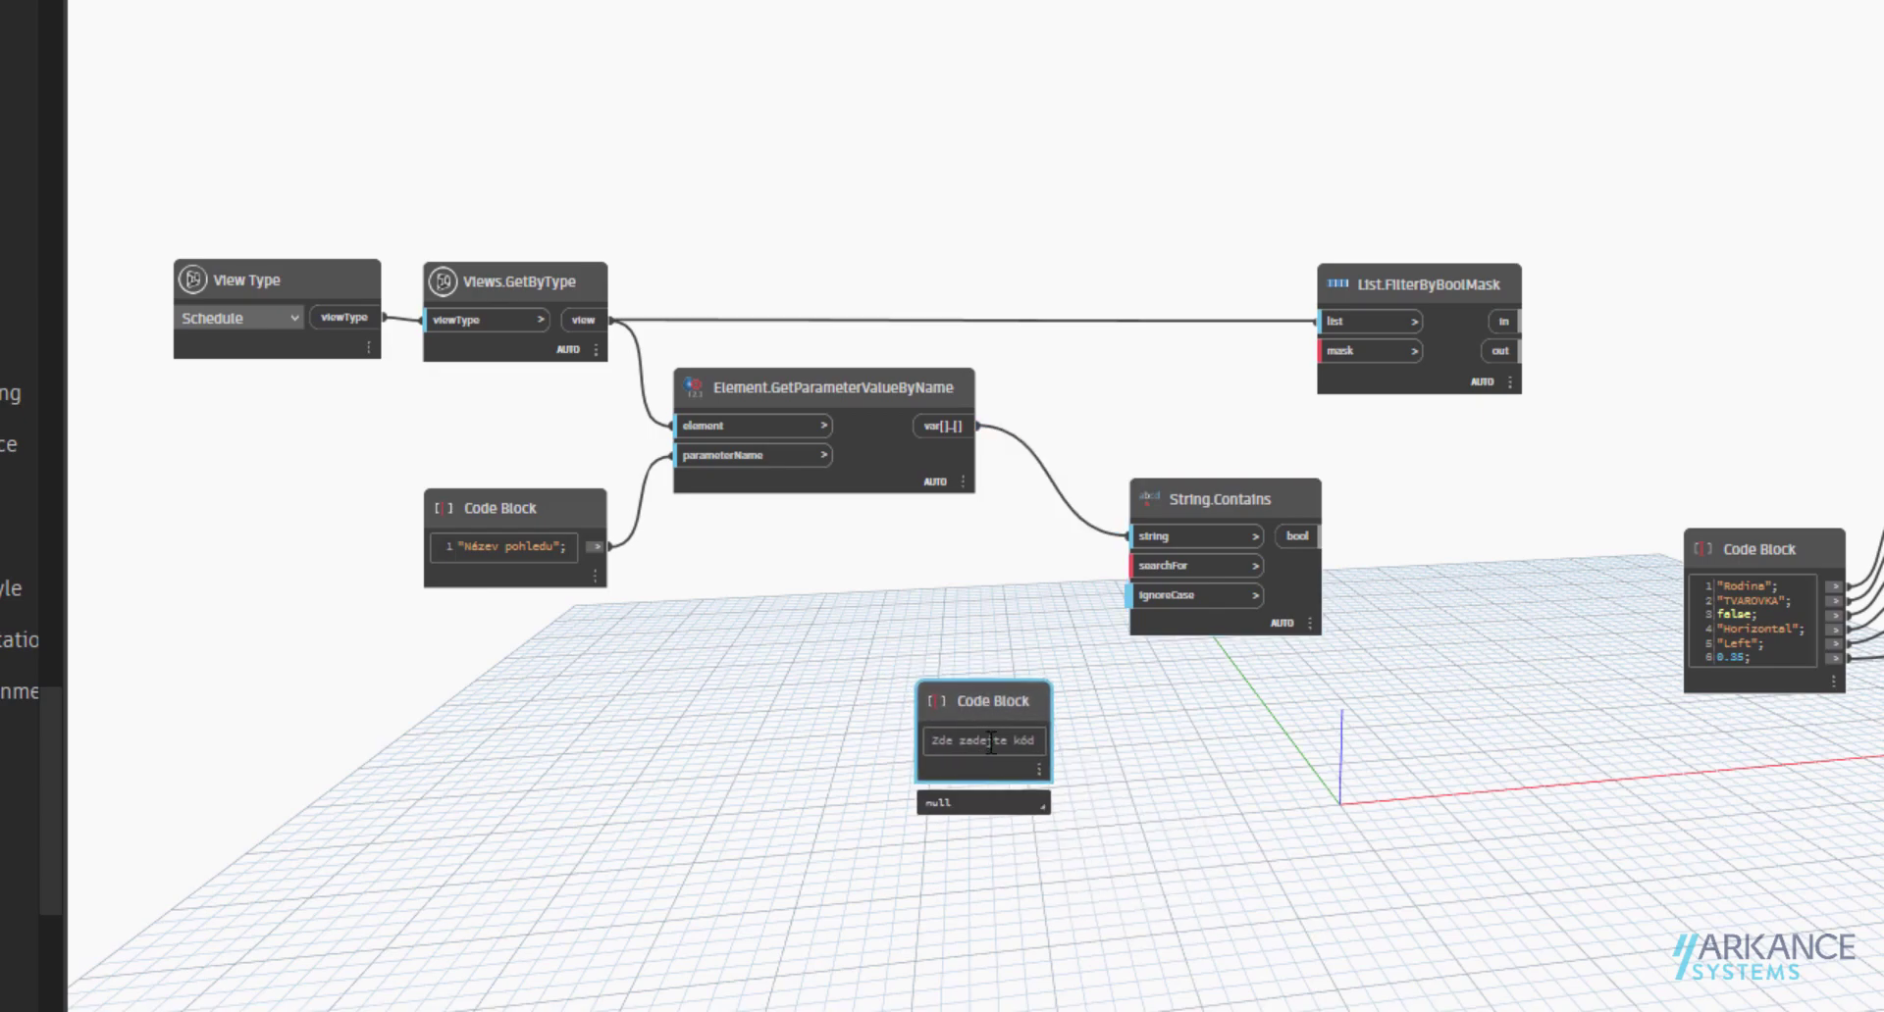
pyautogui.write('"Arkance_Sys')
pyautogui.write('te')
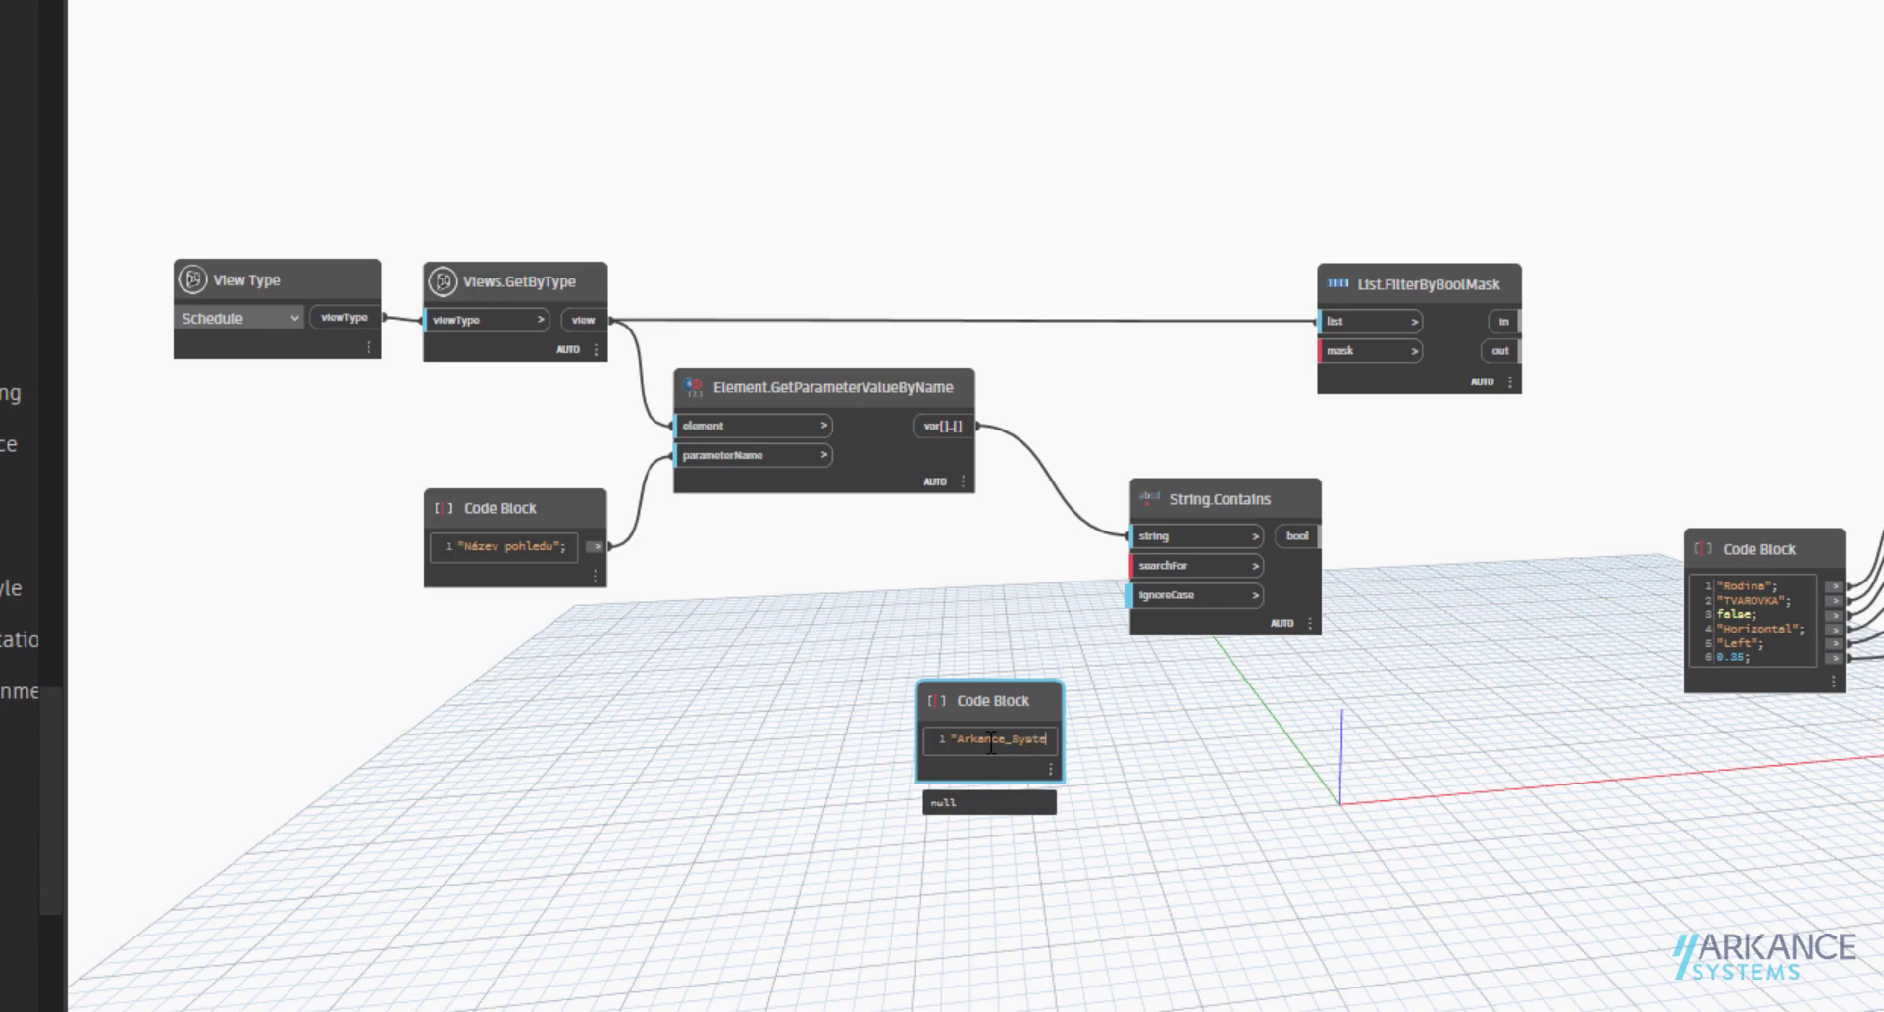
pyautogui.write('ms";')
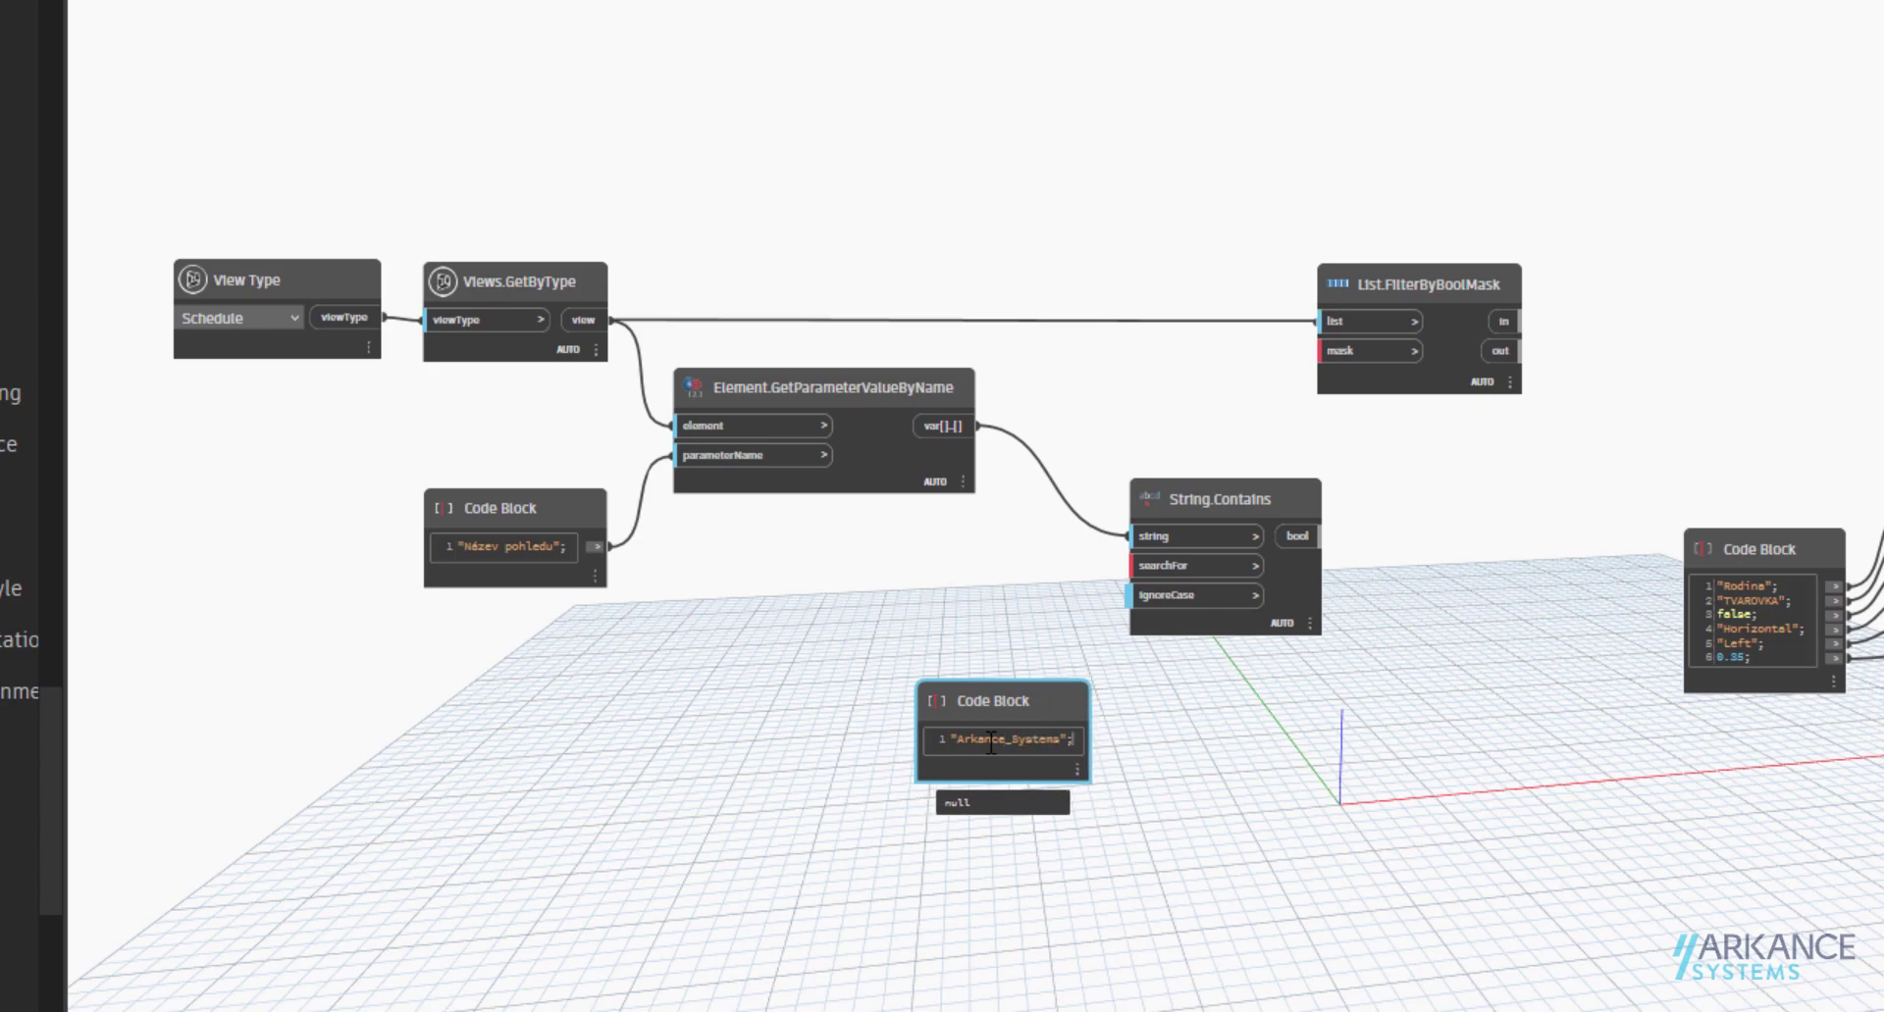
pyautogui.click(1130, 747)
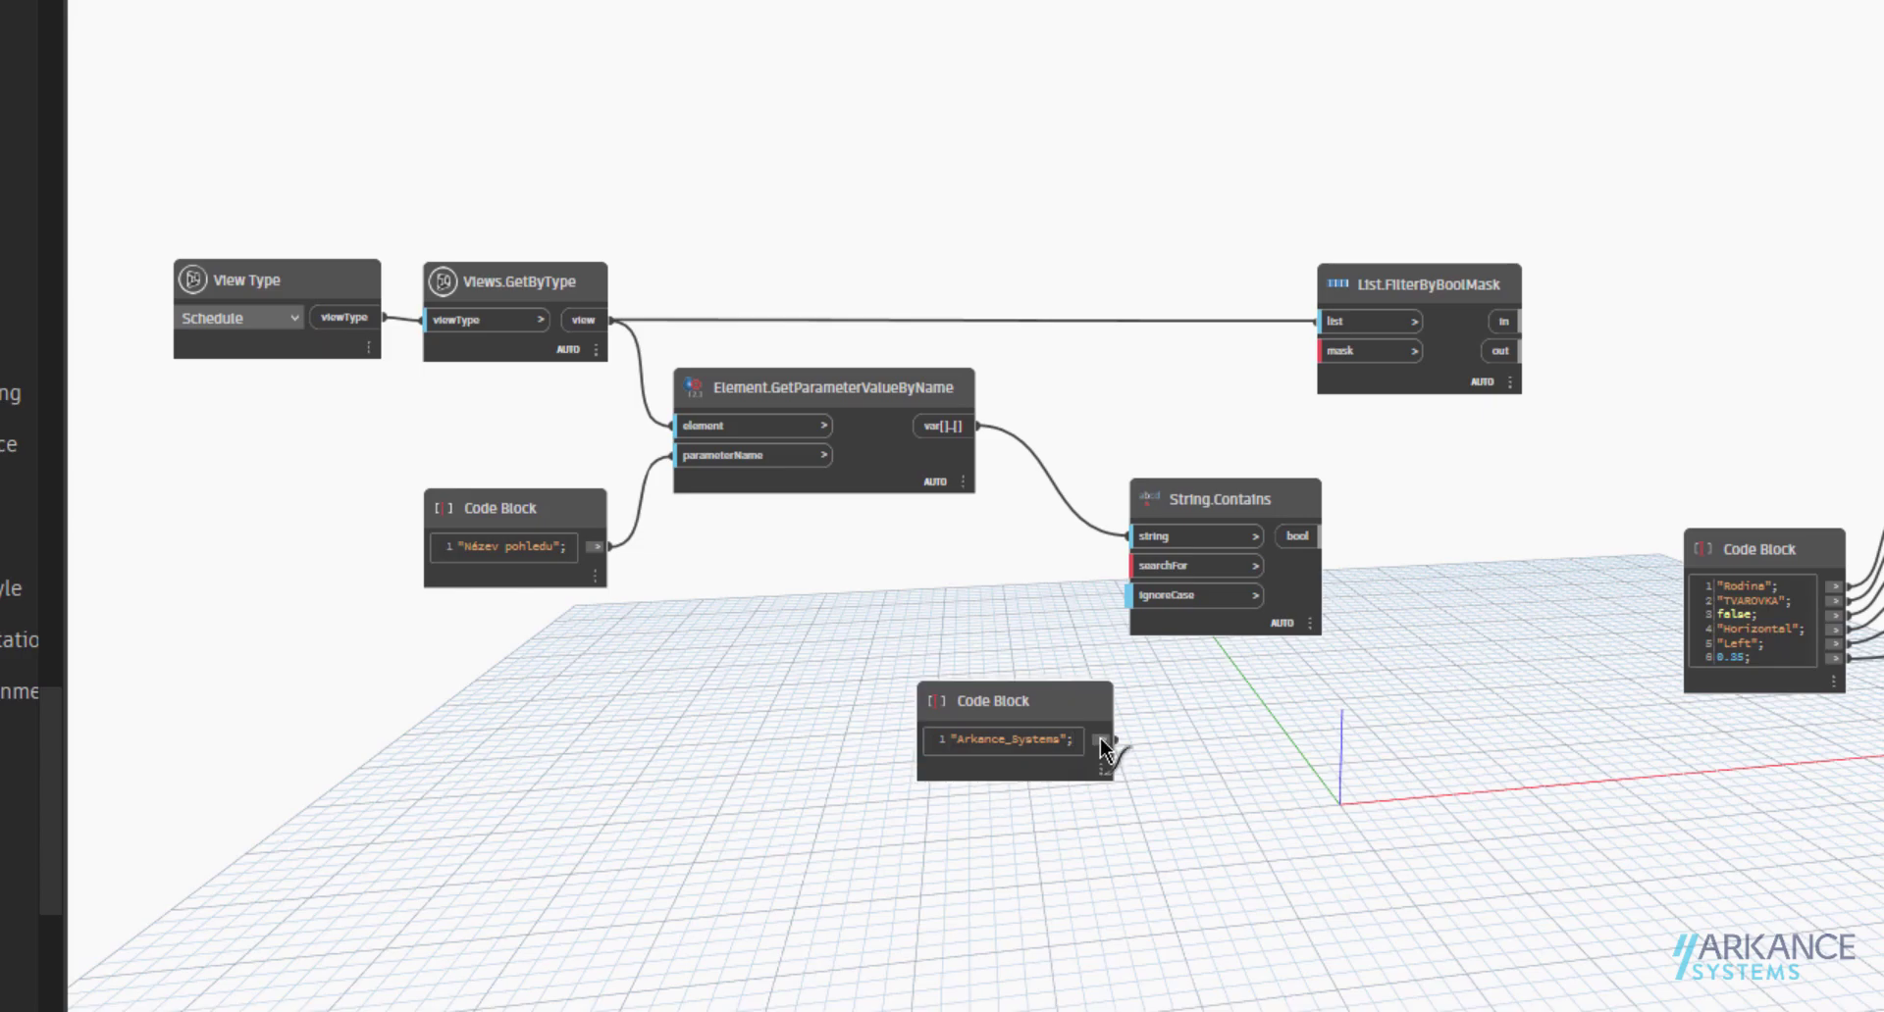
pyautogui.moveTo(1101, 739); pyautogui.dragTo(1158, 573)
# Wire the search text to searchFor, the result to the filter mask, and filtered schedules to Schedule Formatting.
pyautogui.click(1158, 569)
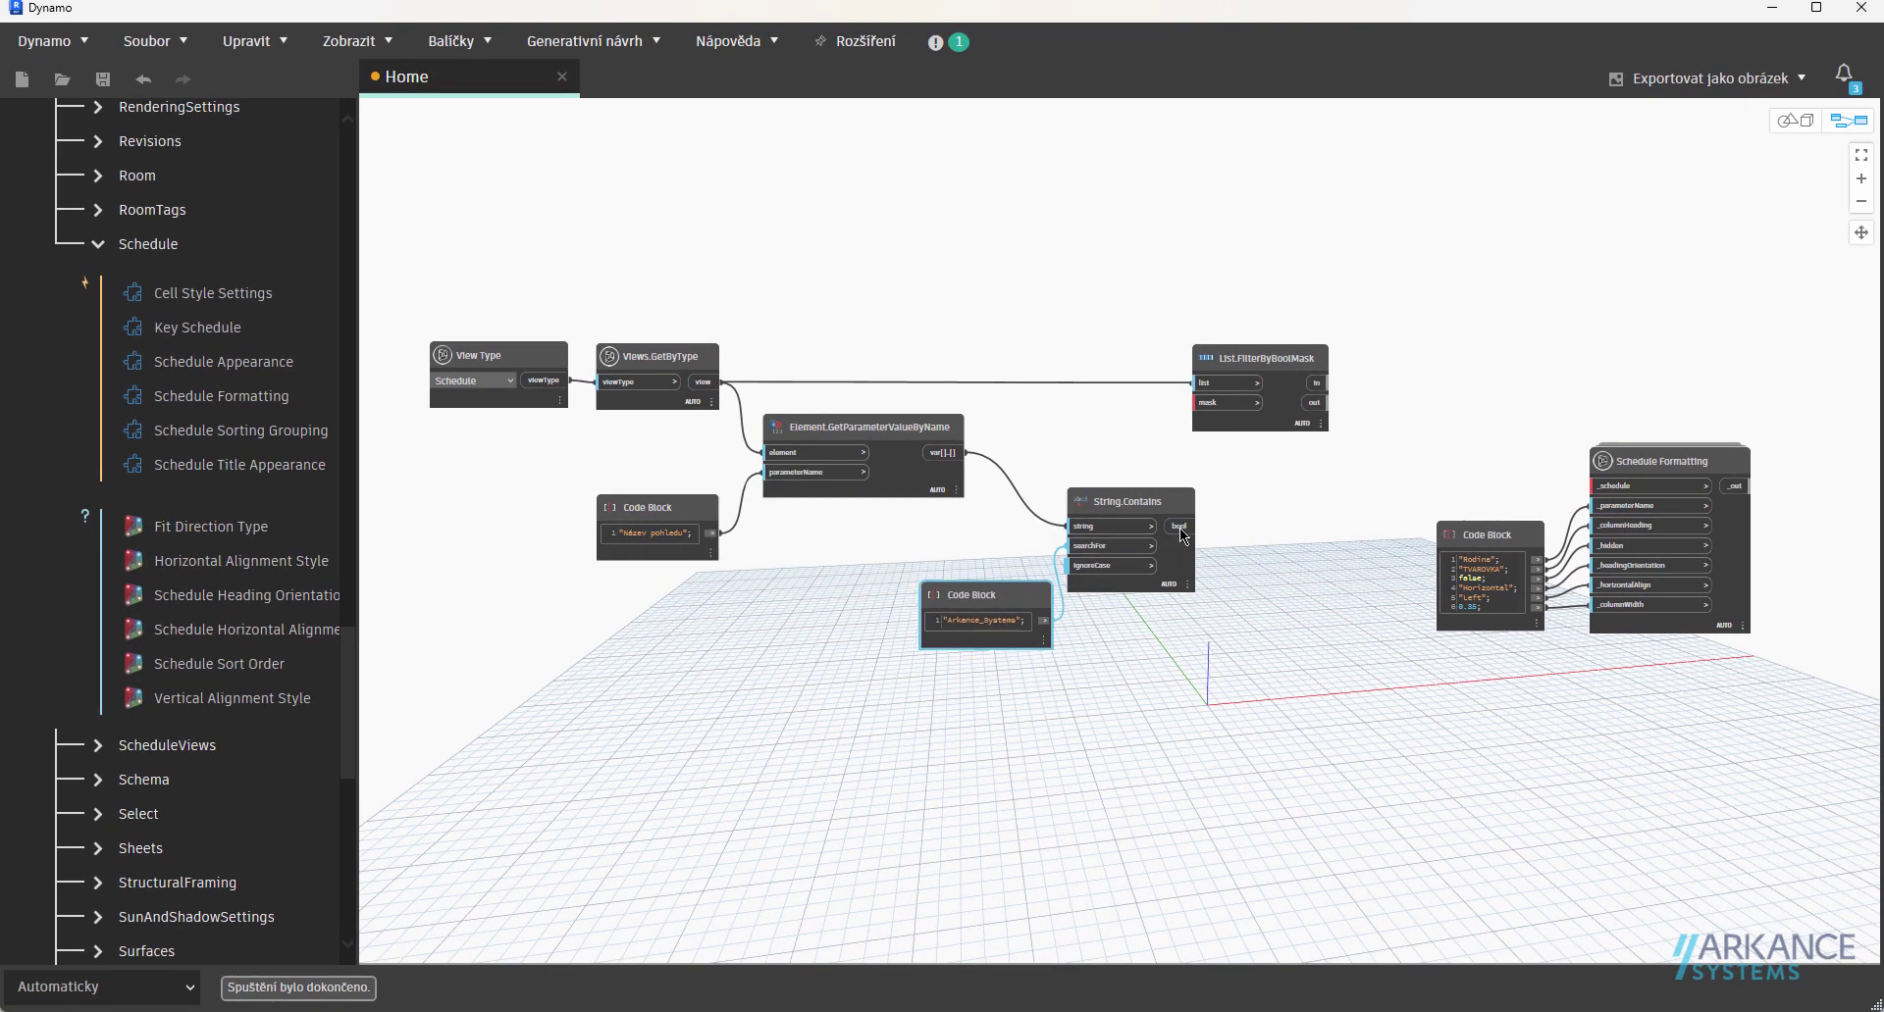
pyautogui.click(1183, 535)
pyautogui.click(1197, 402)
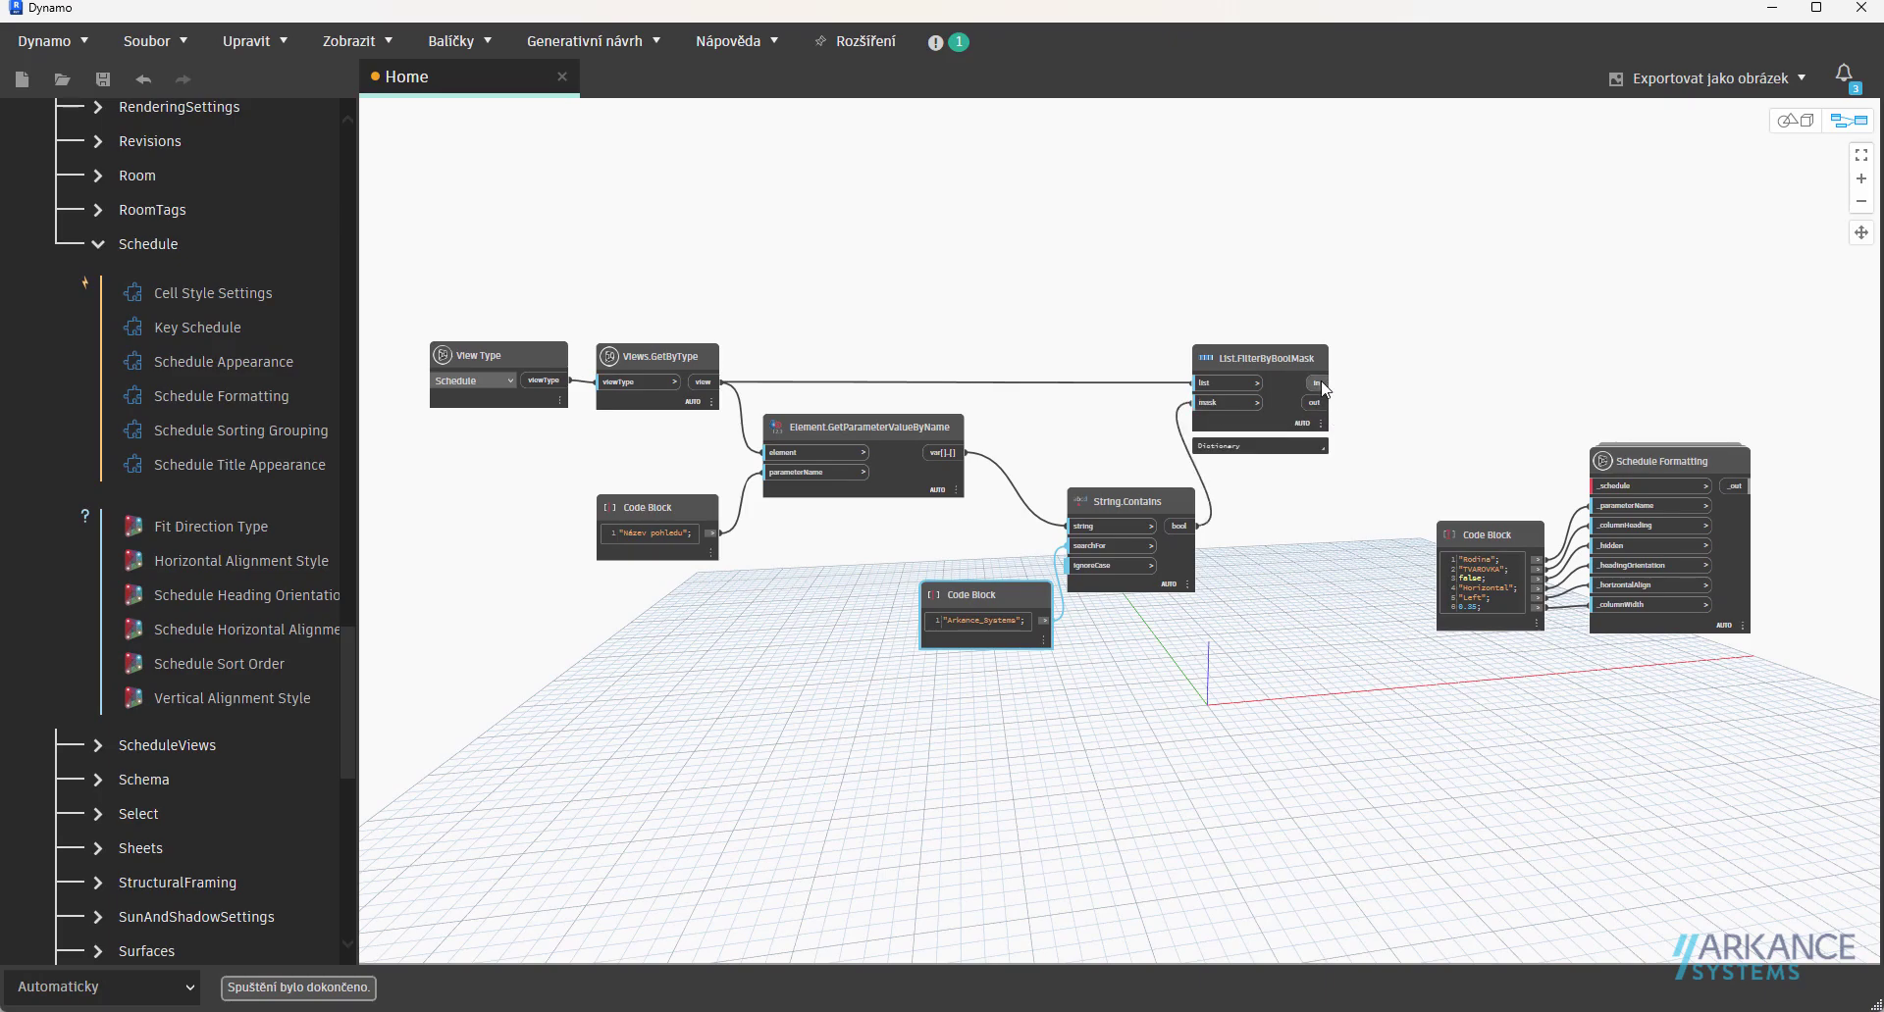
pyautogui.click(1331, 384)
pyautogui.click(1609, 488)
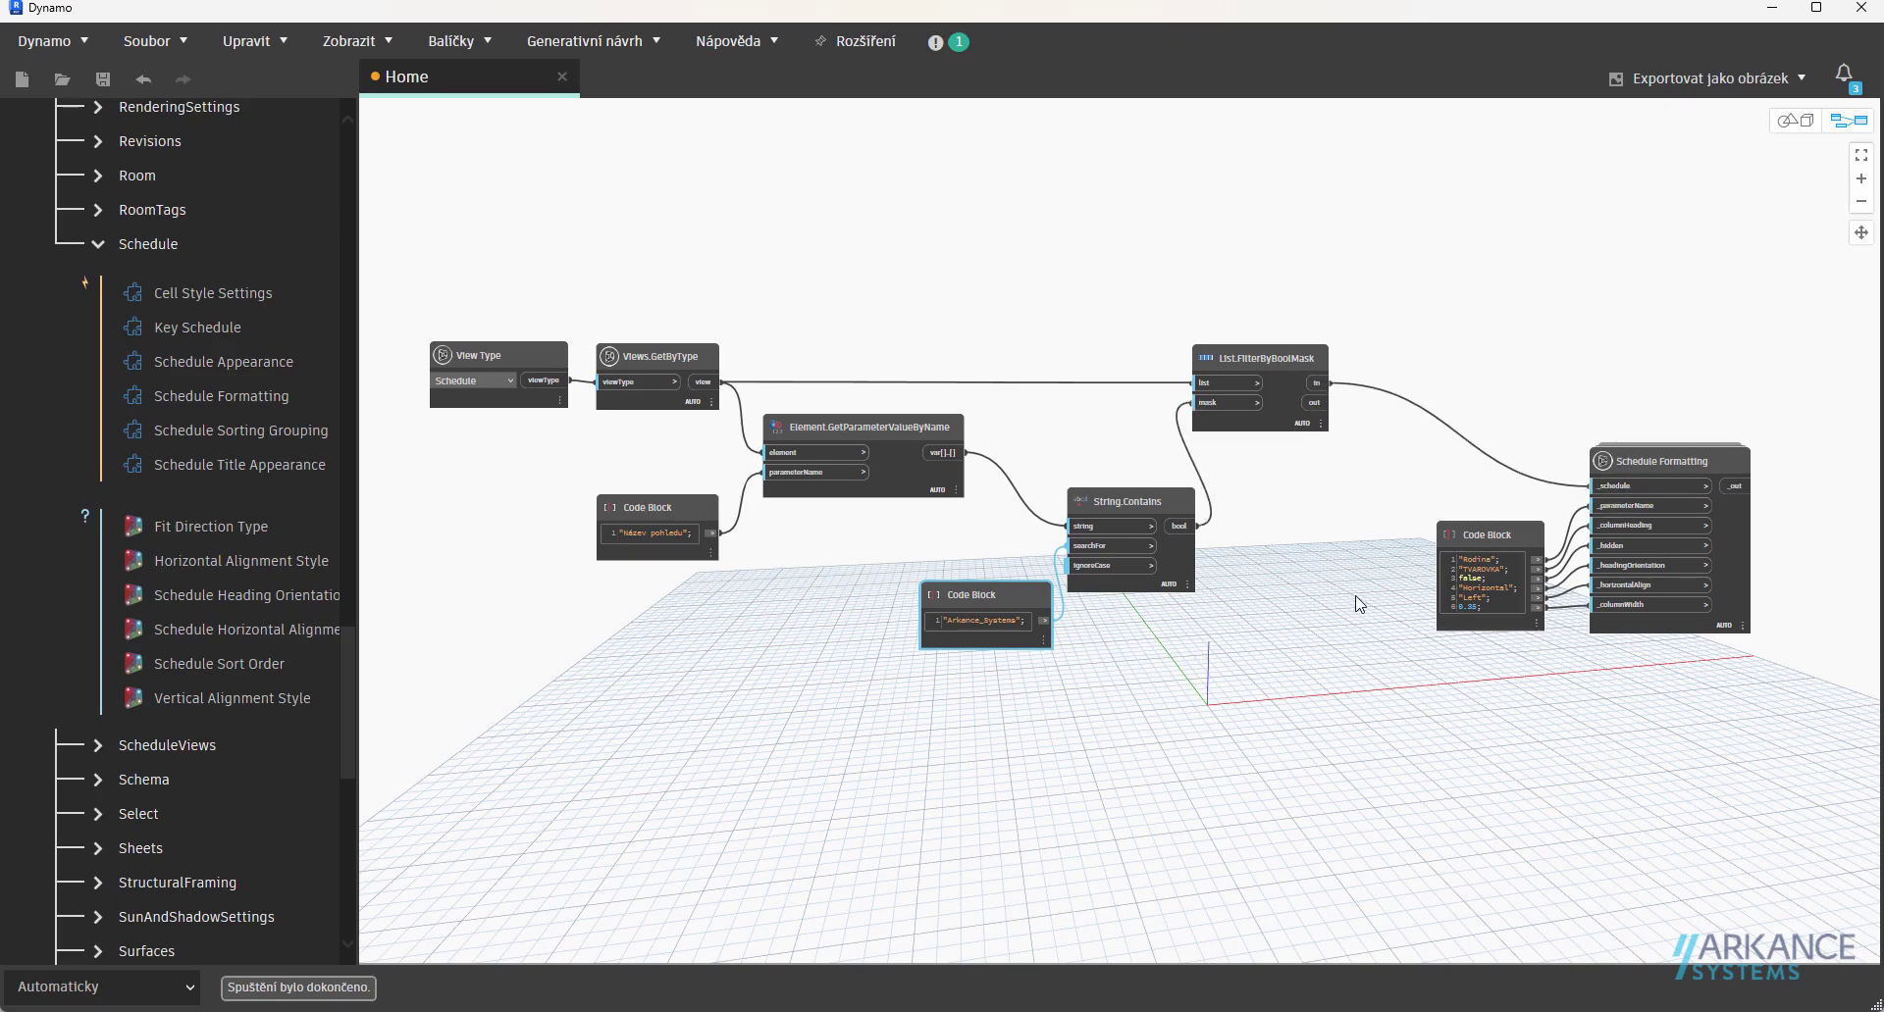
# Run the graph so column C becomes TVAROVKA in both duct fitting schedules.
pyautogui.doubleClick(1097, 17)
pyautogui.scroll(3, 1150, 403)
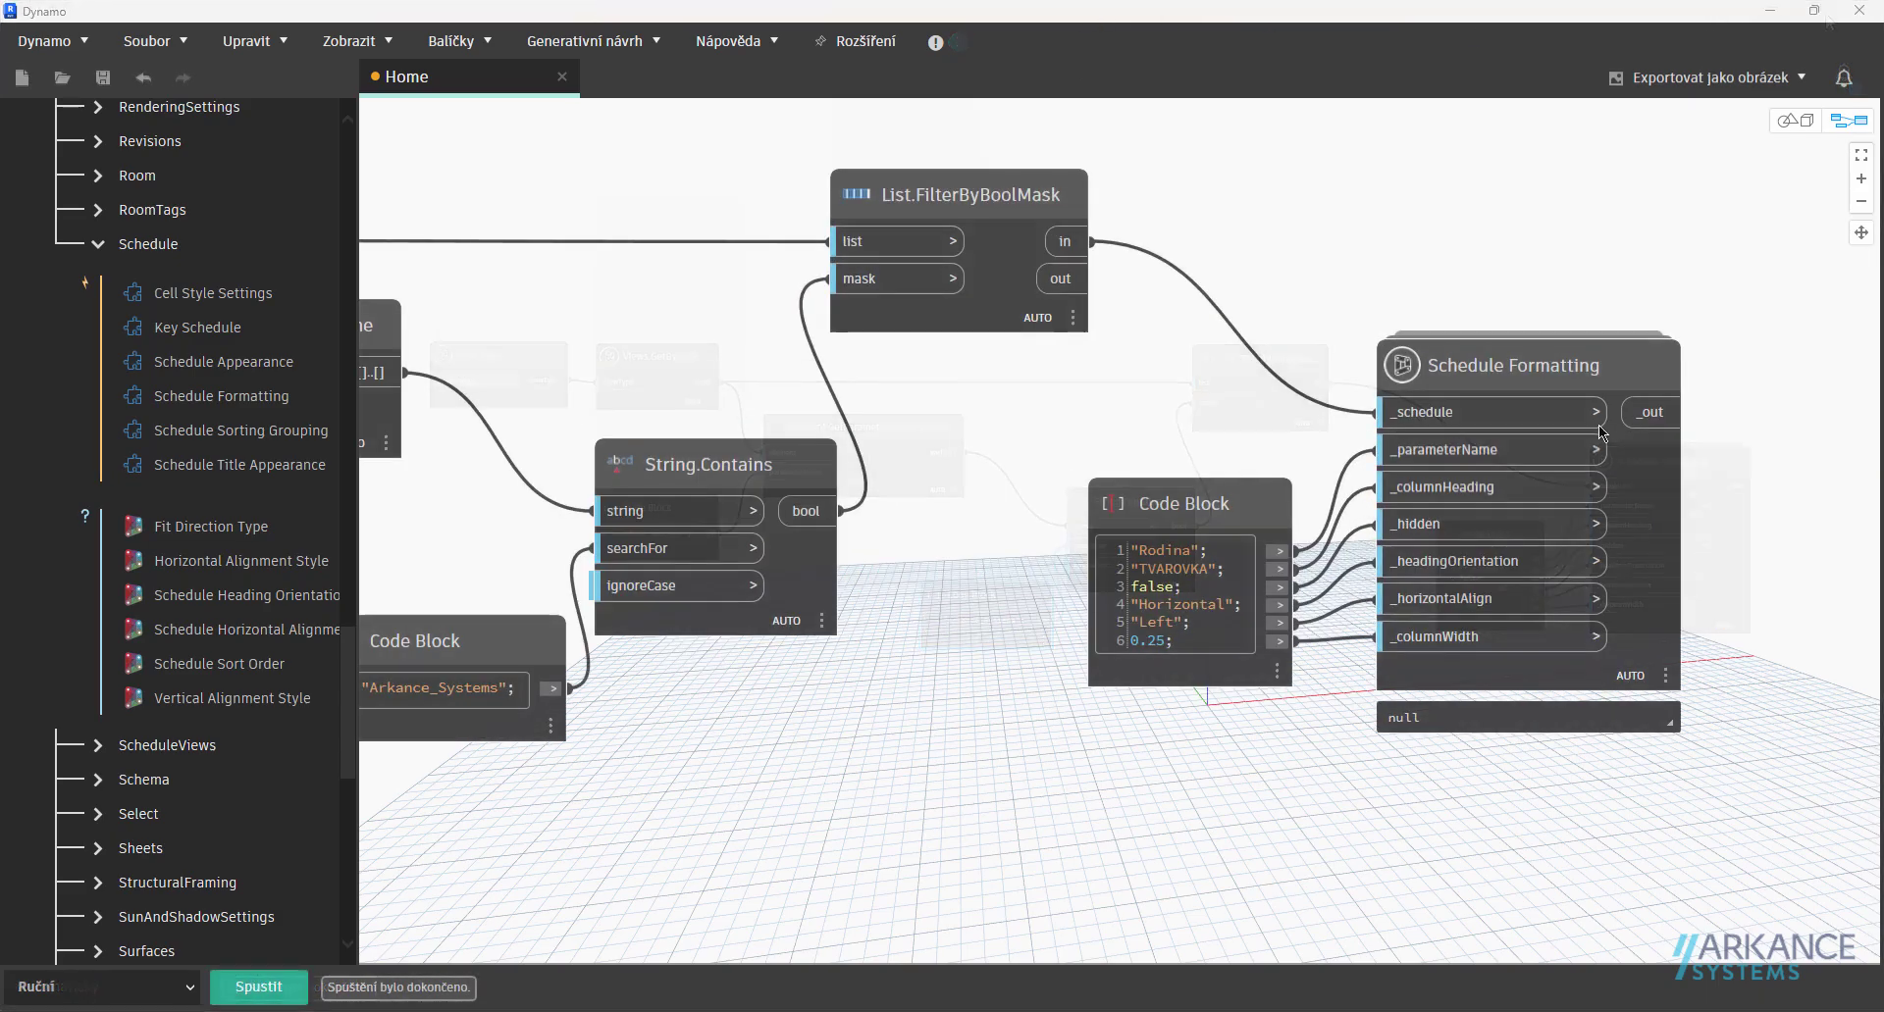
pyautogui.scroll(2, 1150, 402)
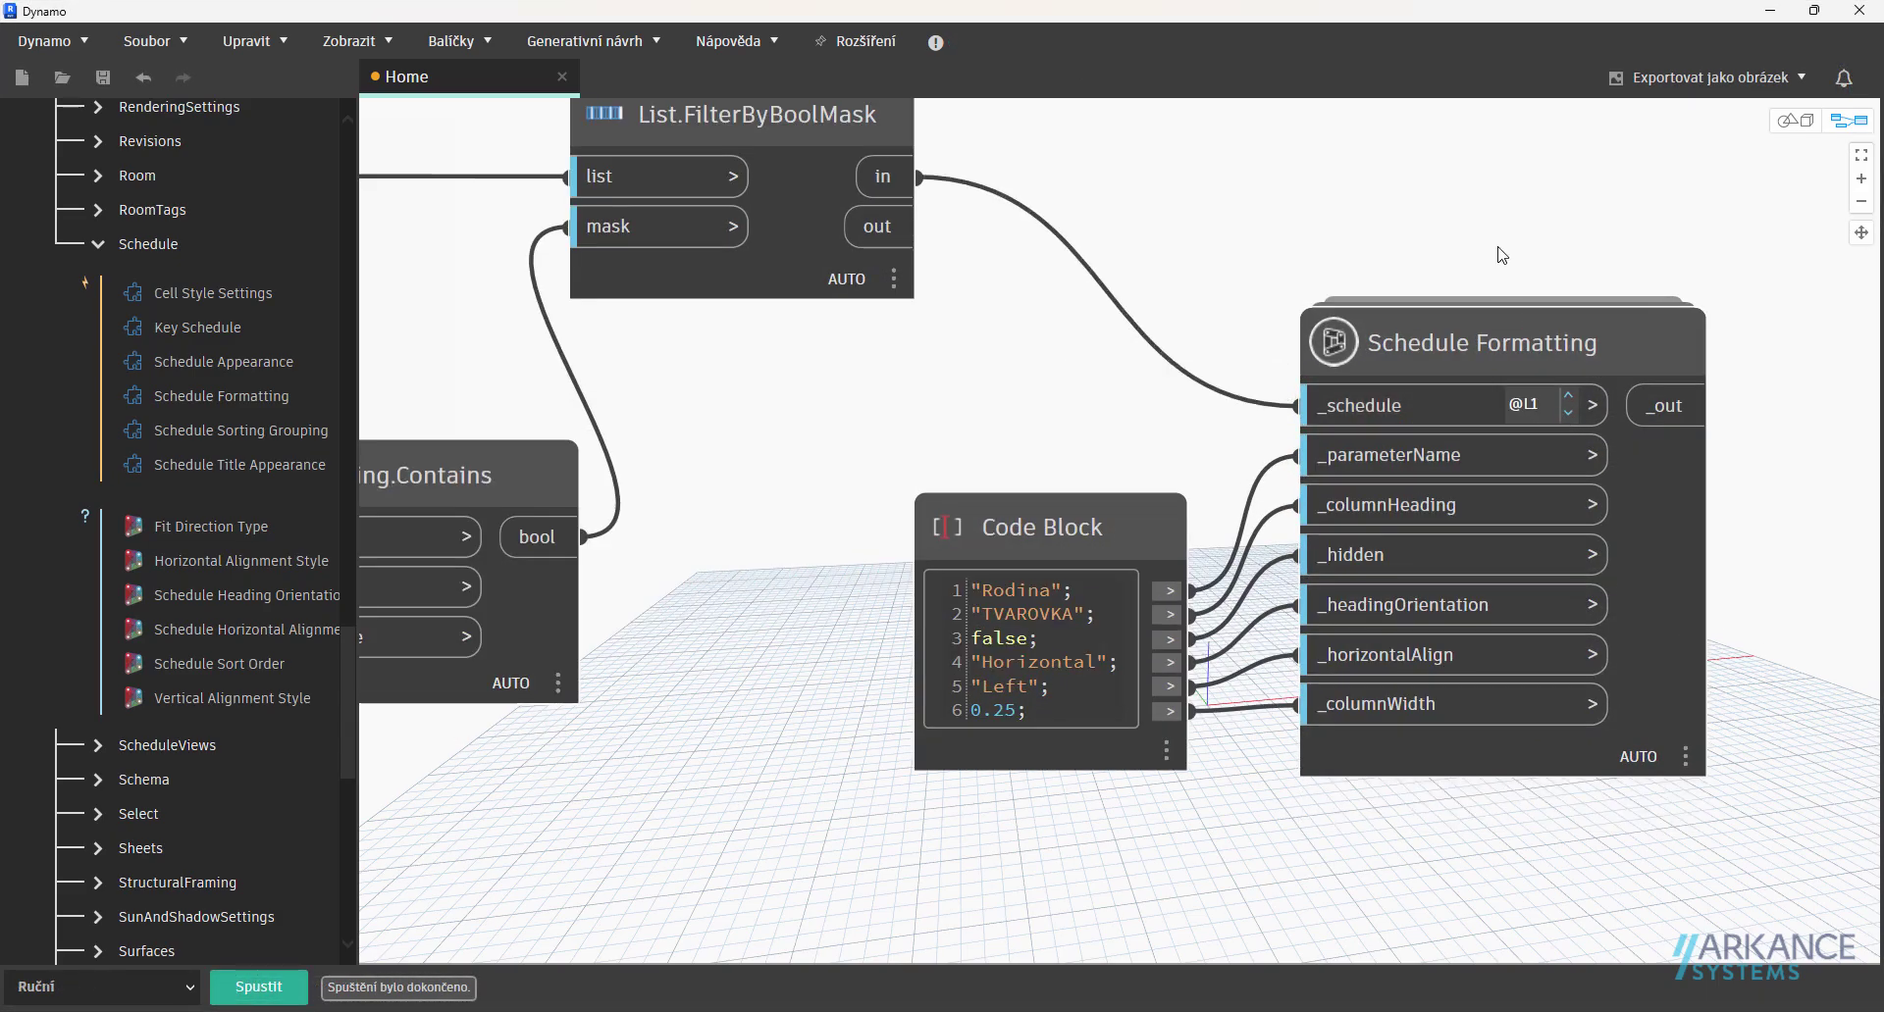
pyautogui.scroll(-5, 1351, 385)
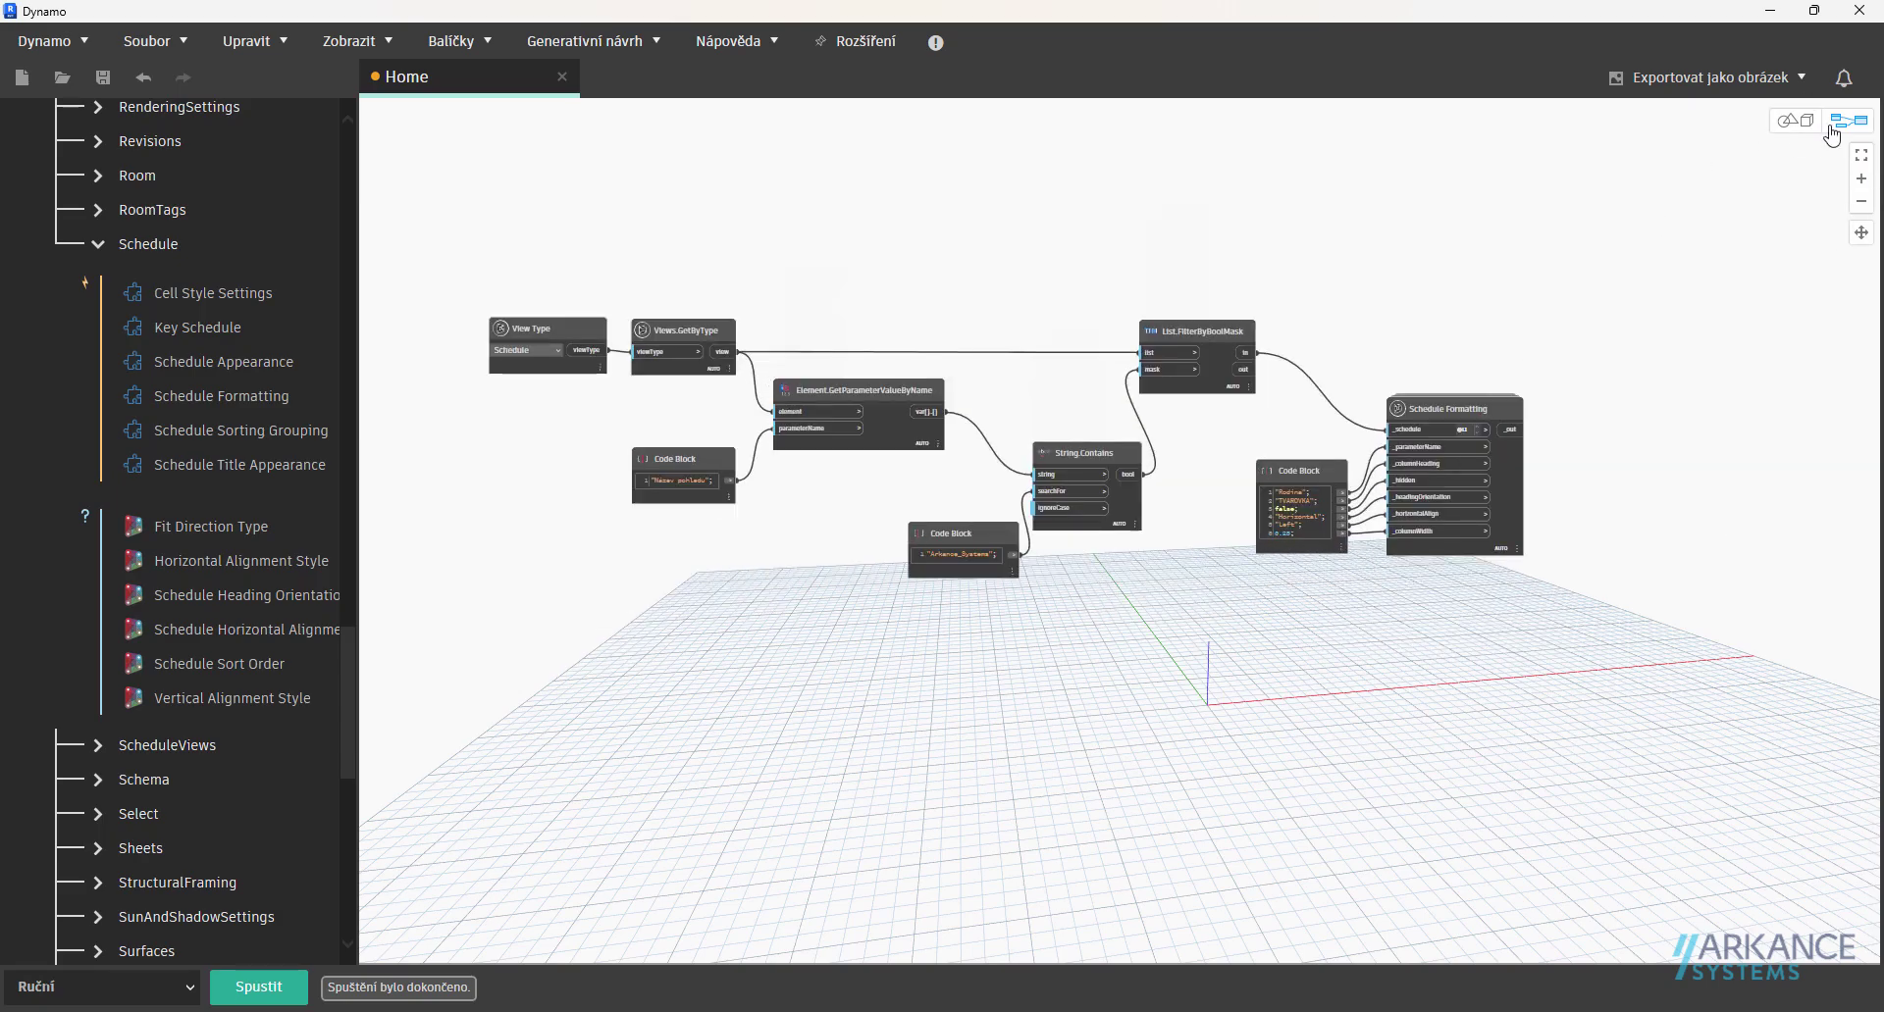
pyautogui.click(1861, 155)
pyautogui.click(248, 991)
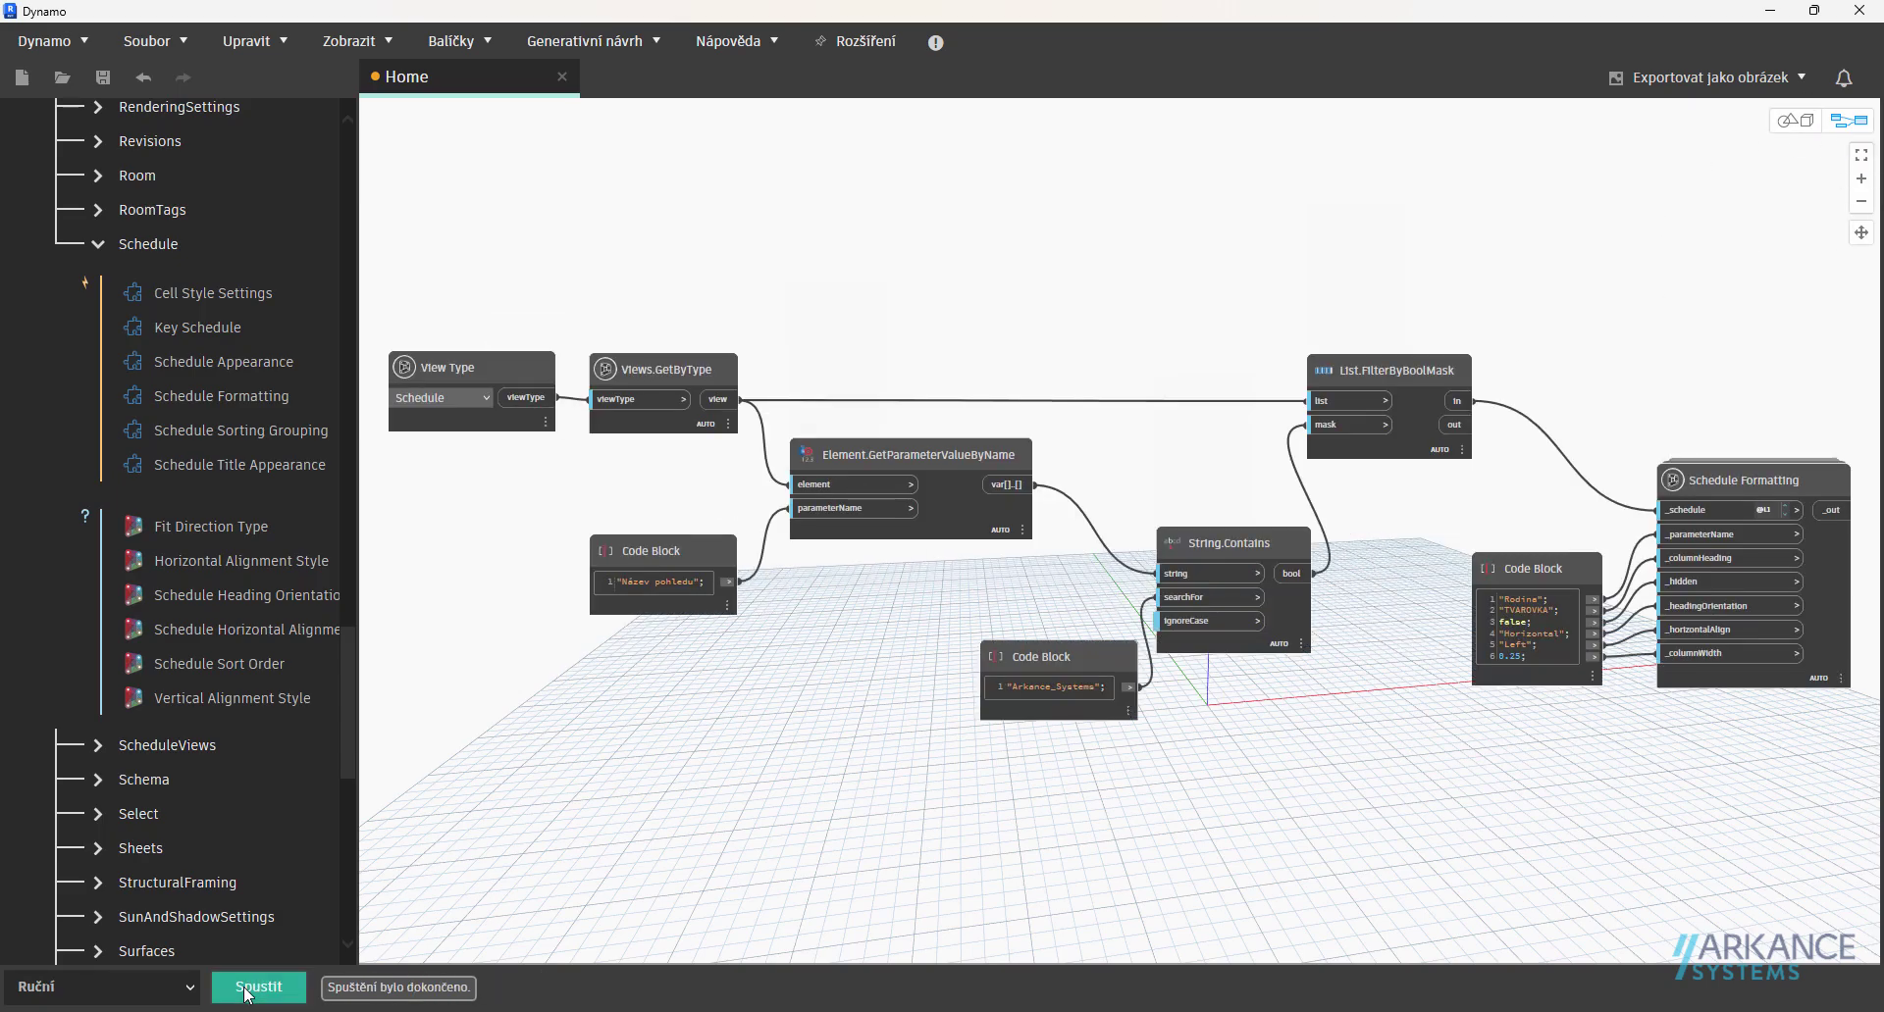
pyautogui.click(1815, 10)
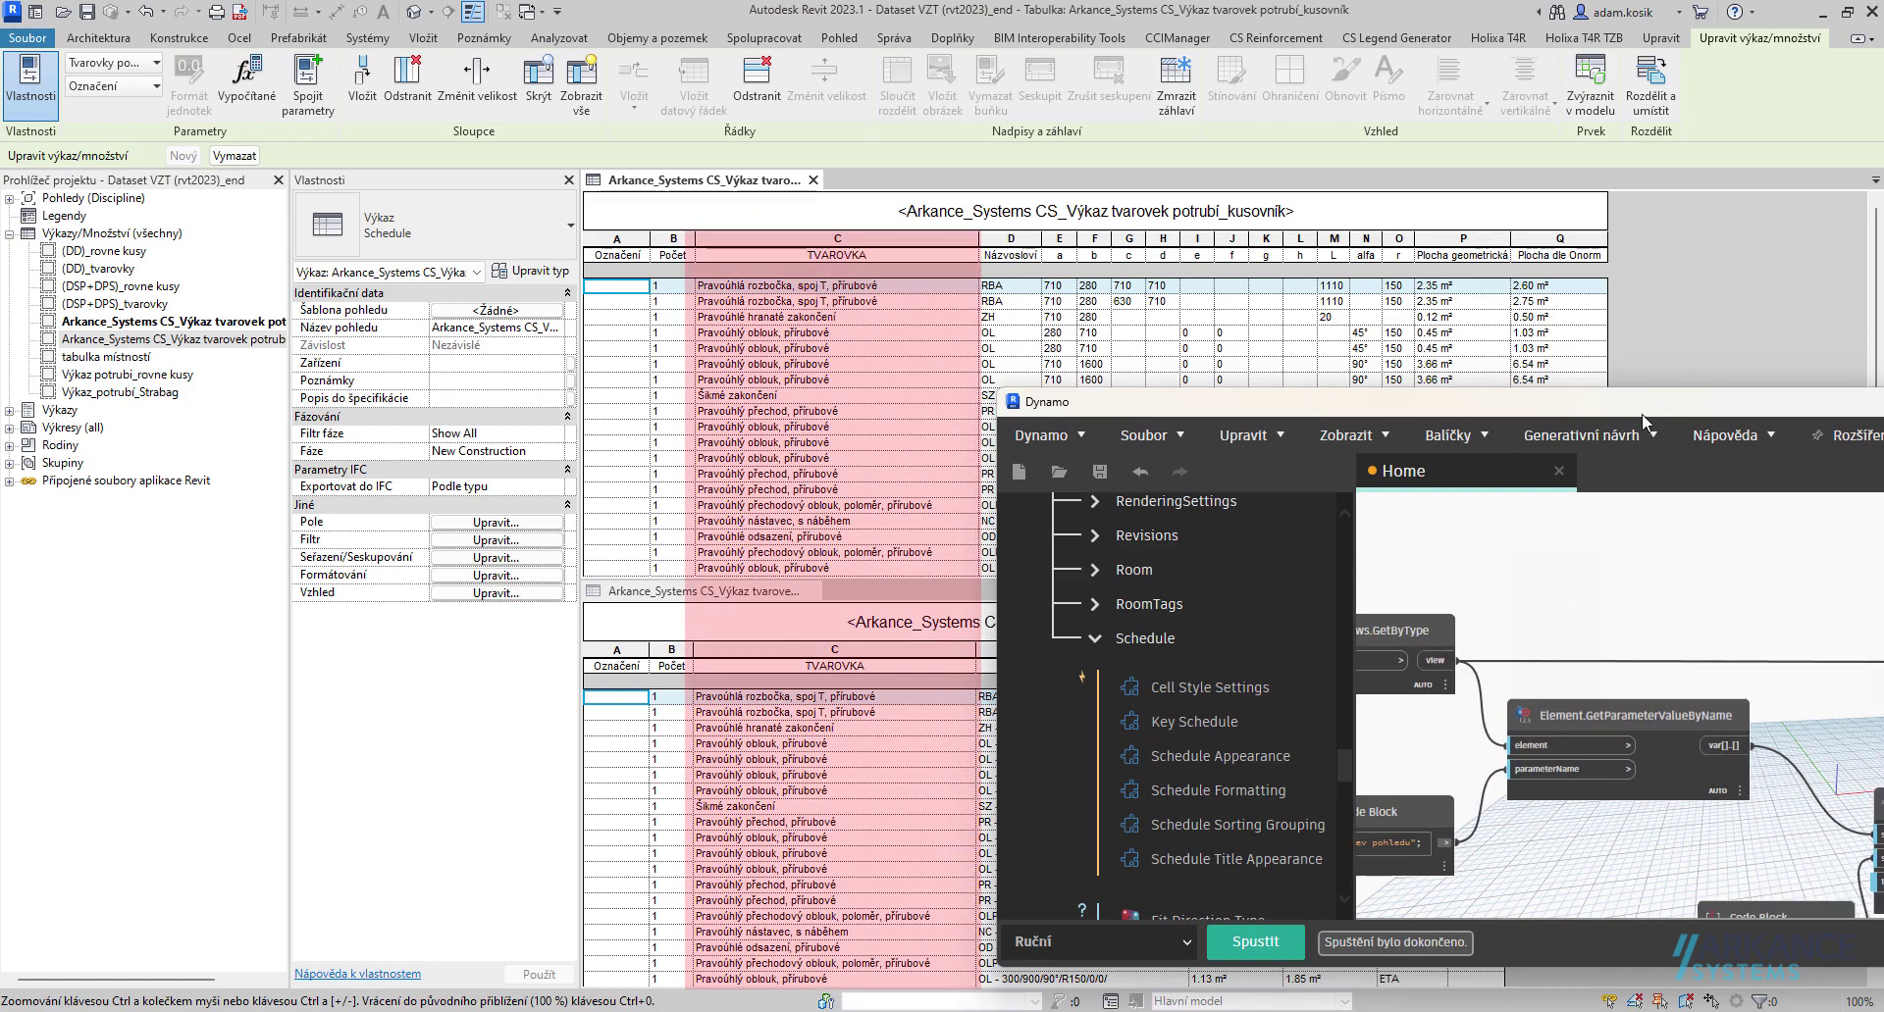
# Change the Code Block column width to 0.35 and rerun the graph.
pyautogui.moveTo(1177, 401); pyautogui.dragTo(1236, 342)
pyautogui.scroll(2, 1572, 629)
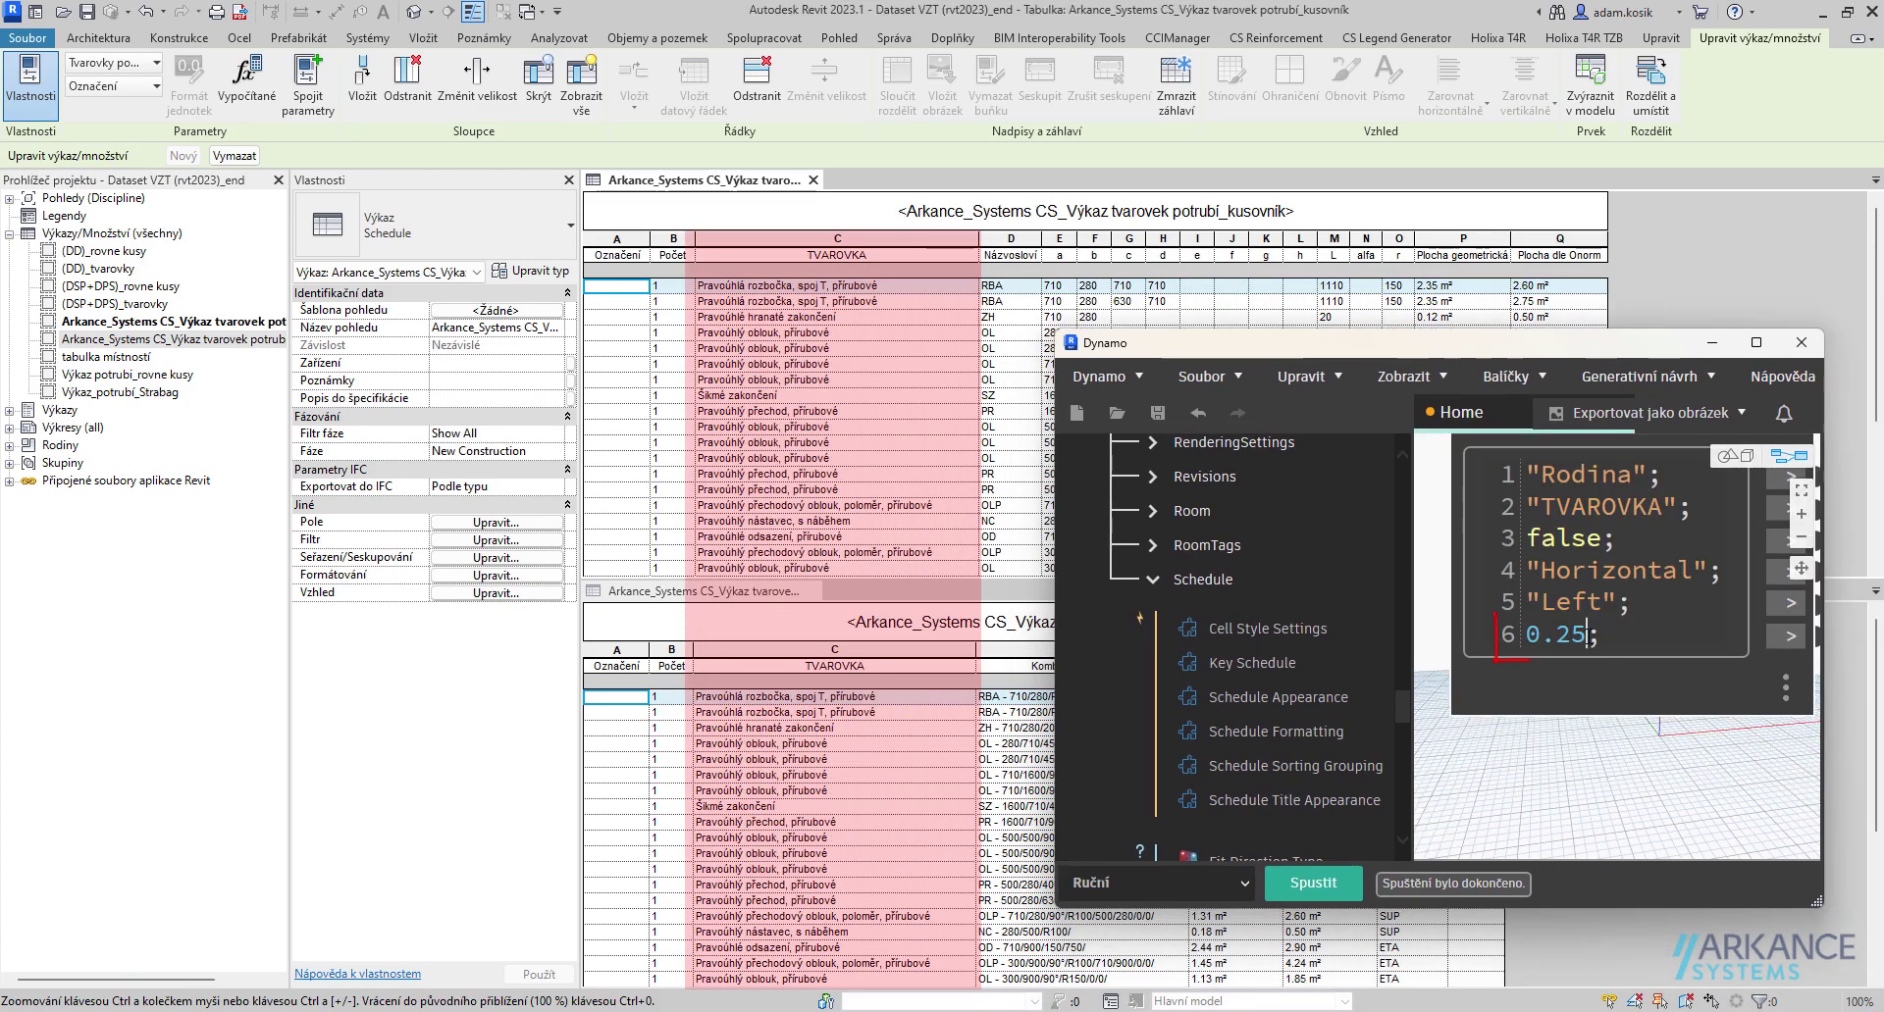
pyautogui.press('BackSpace')
pyautogui.press('BackSpace')
pyautogui.write('35')
pyautogui.click(1305, 893)
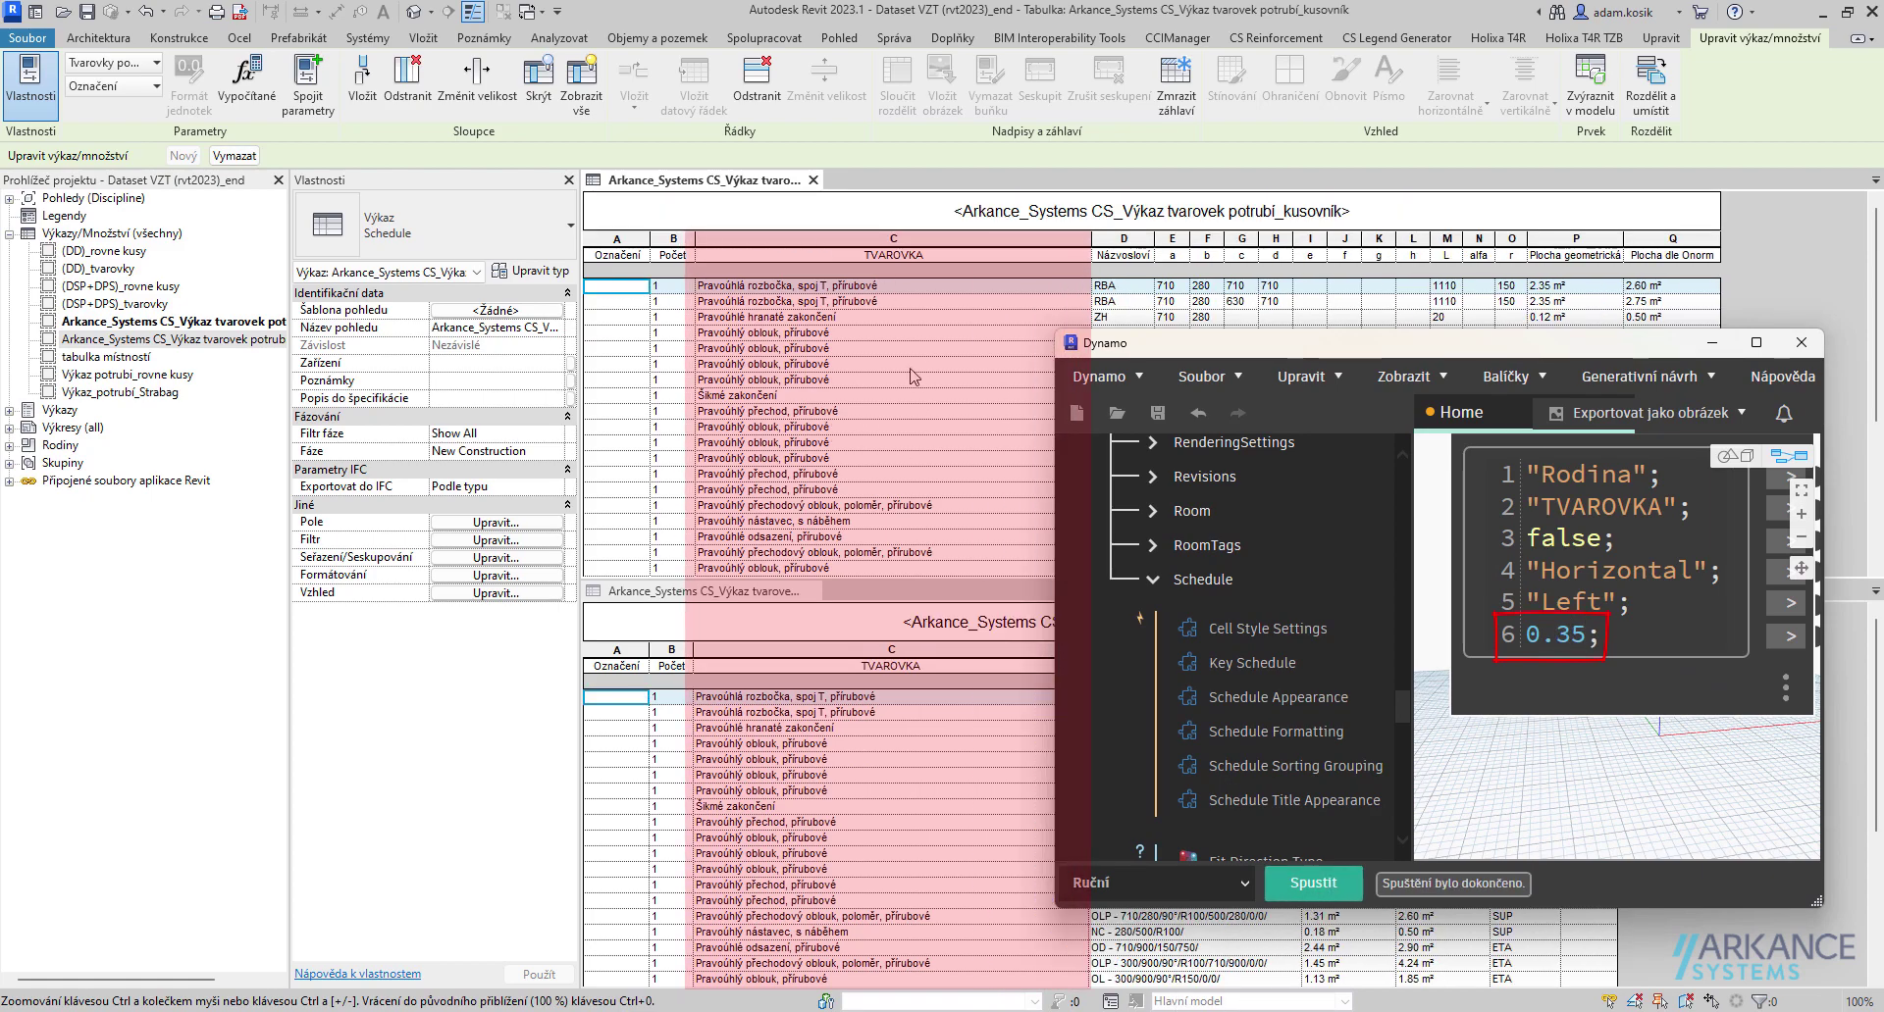
# Narrow the column width to 0.15 and rerun the graph.
pyautogui.press('BackSpace')
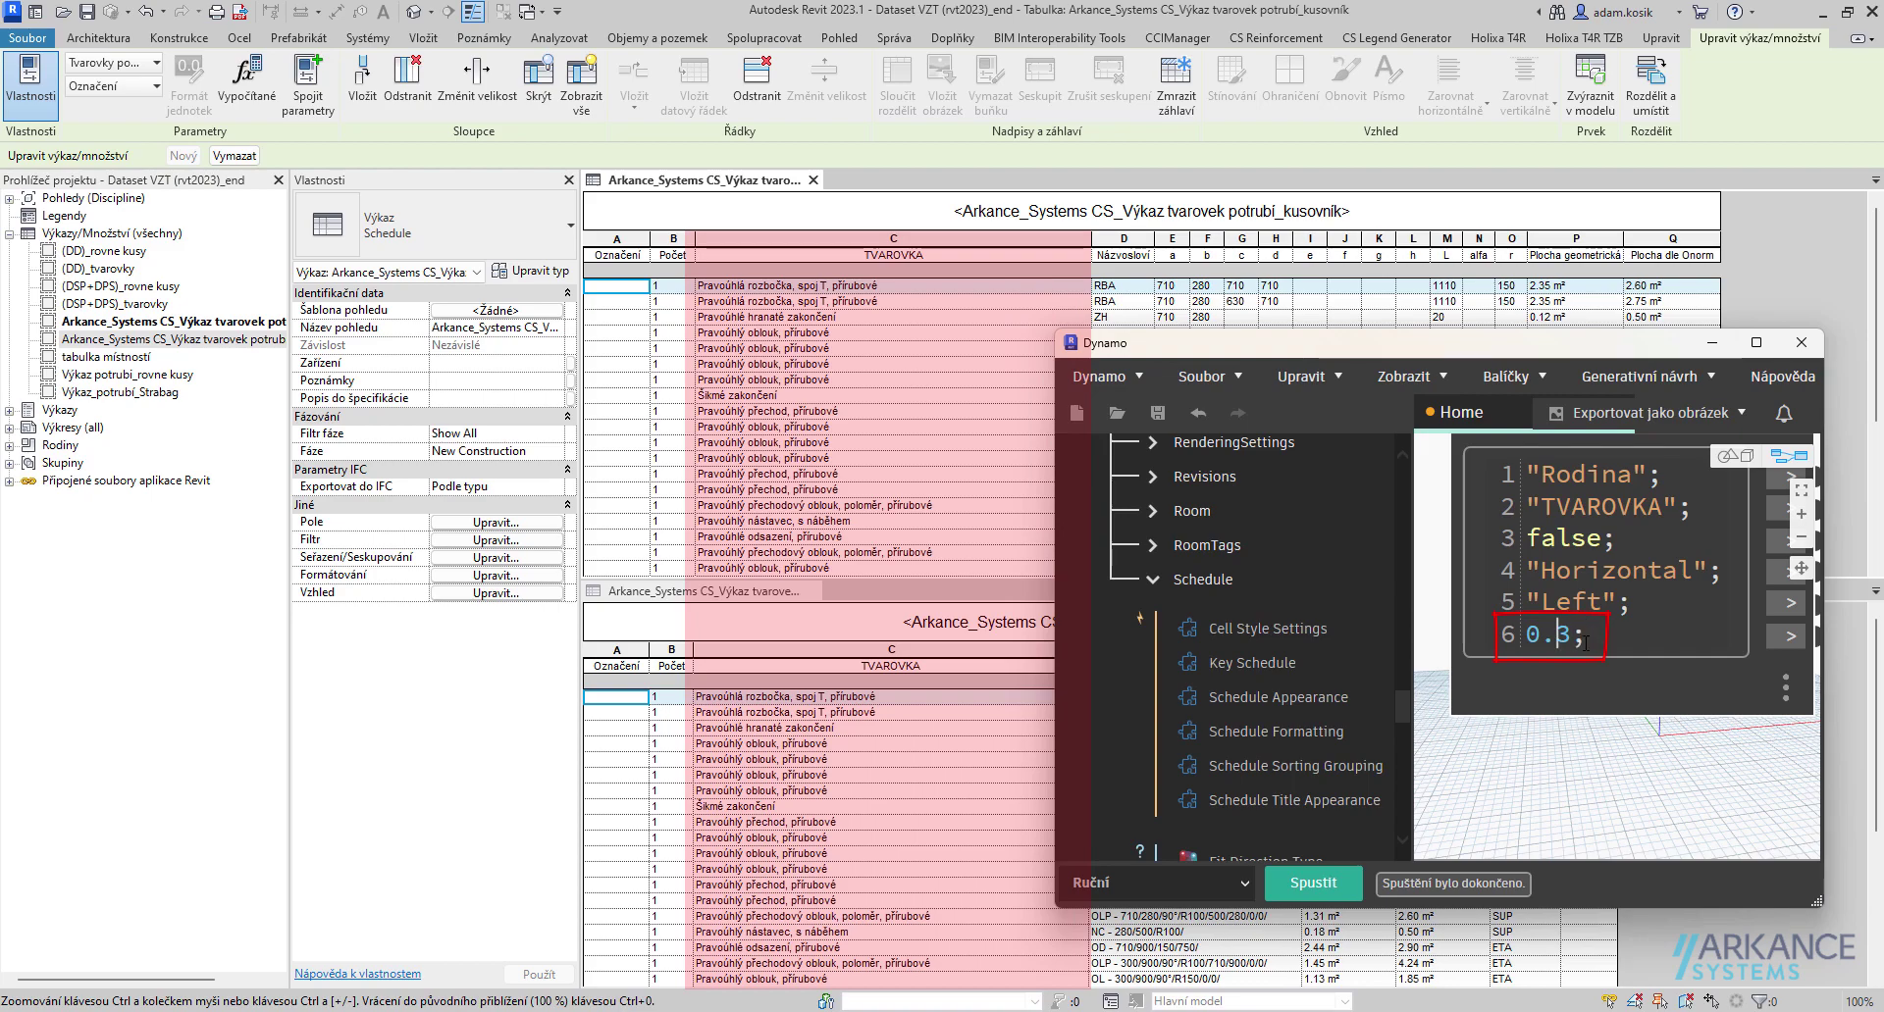
pyautogui.press('BackSpace')
pyautogui.write('15')
pyautogui.click(1285, 884)
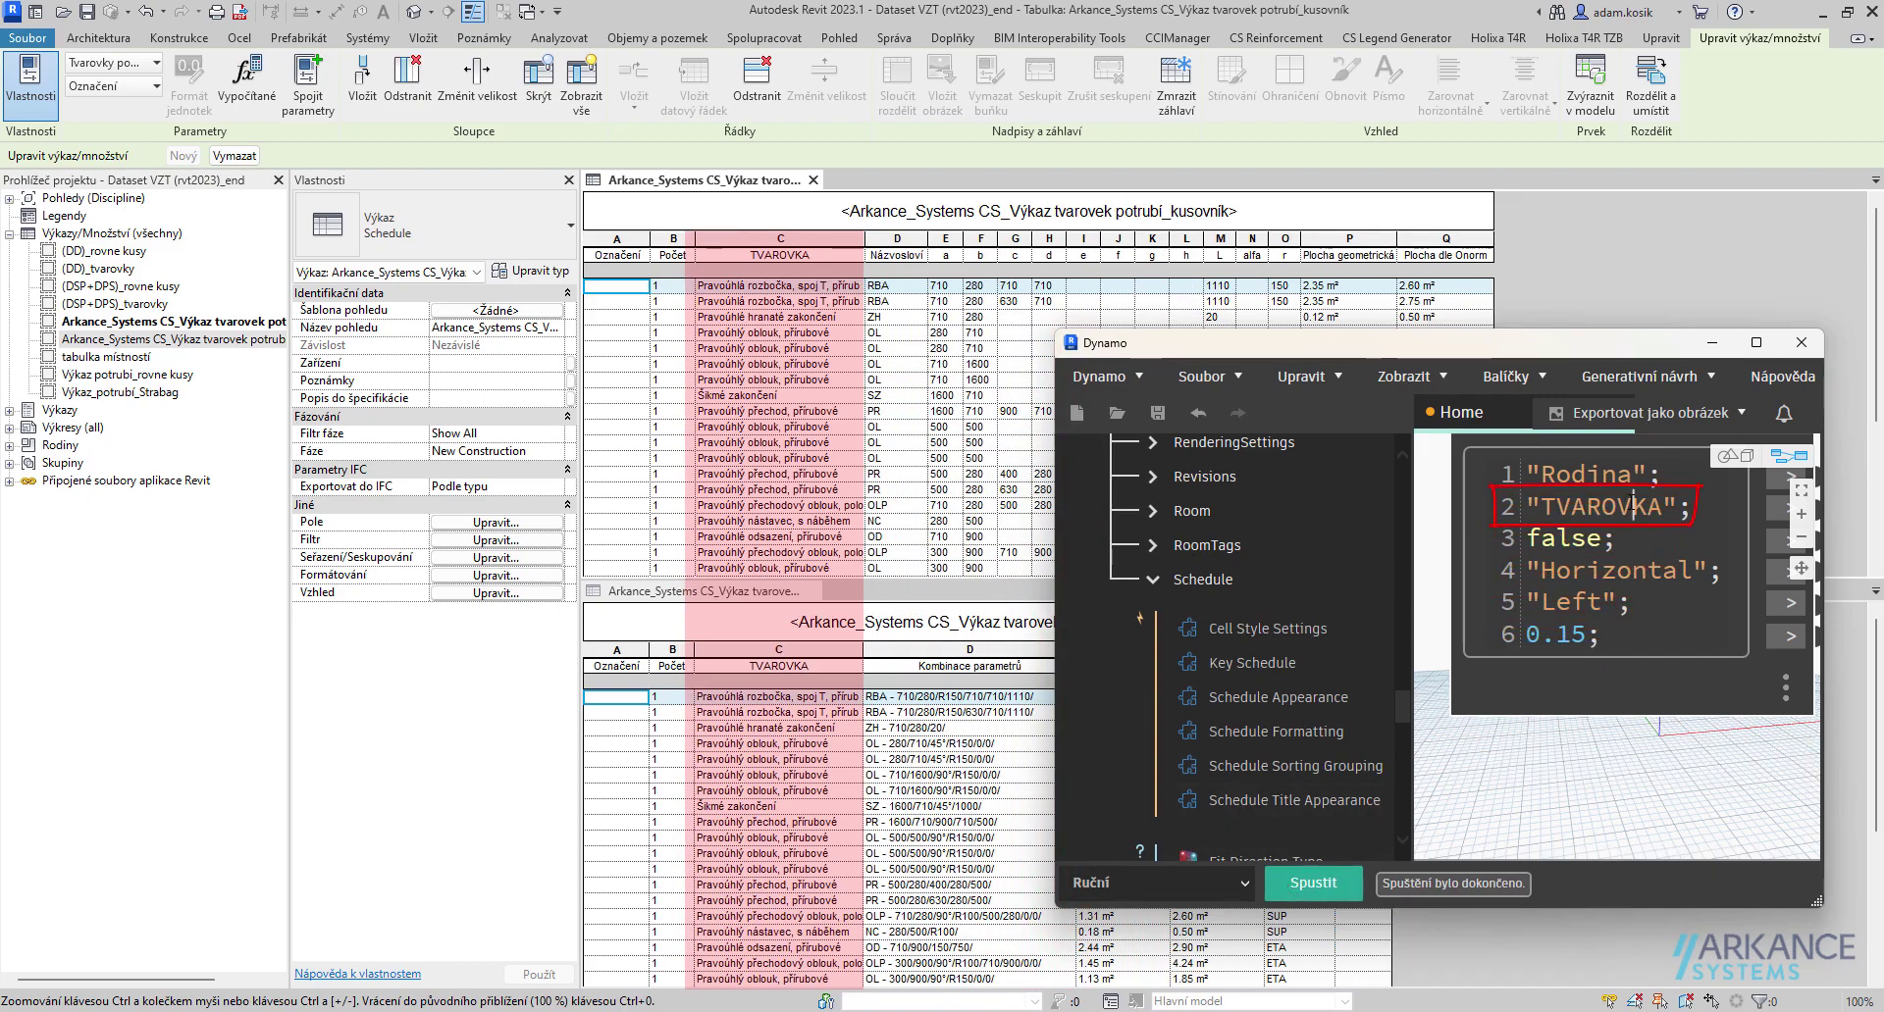
# Replace the heading text "TVAROVKA" with "HOCIČO" in the Code Block and rerun the graph.
pyautogui.moveTo(1571, 497); pyautogui.dragTo(1539, 503)
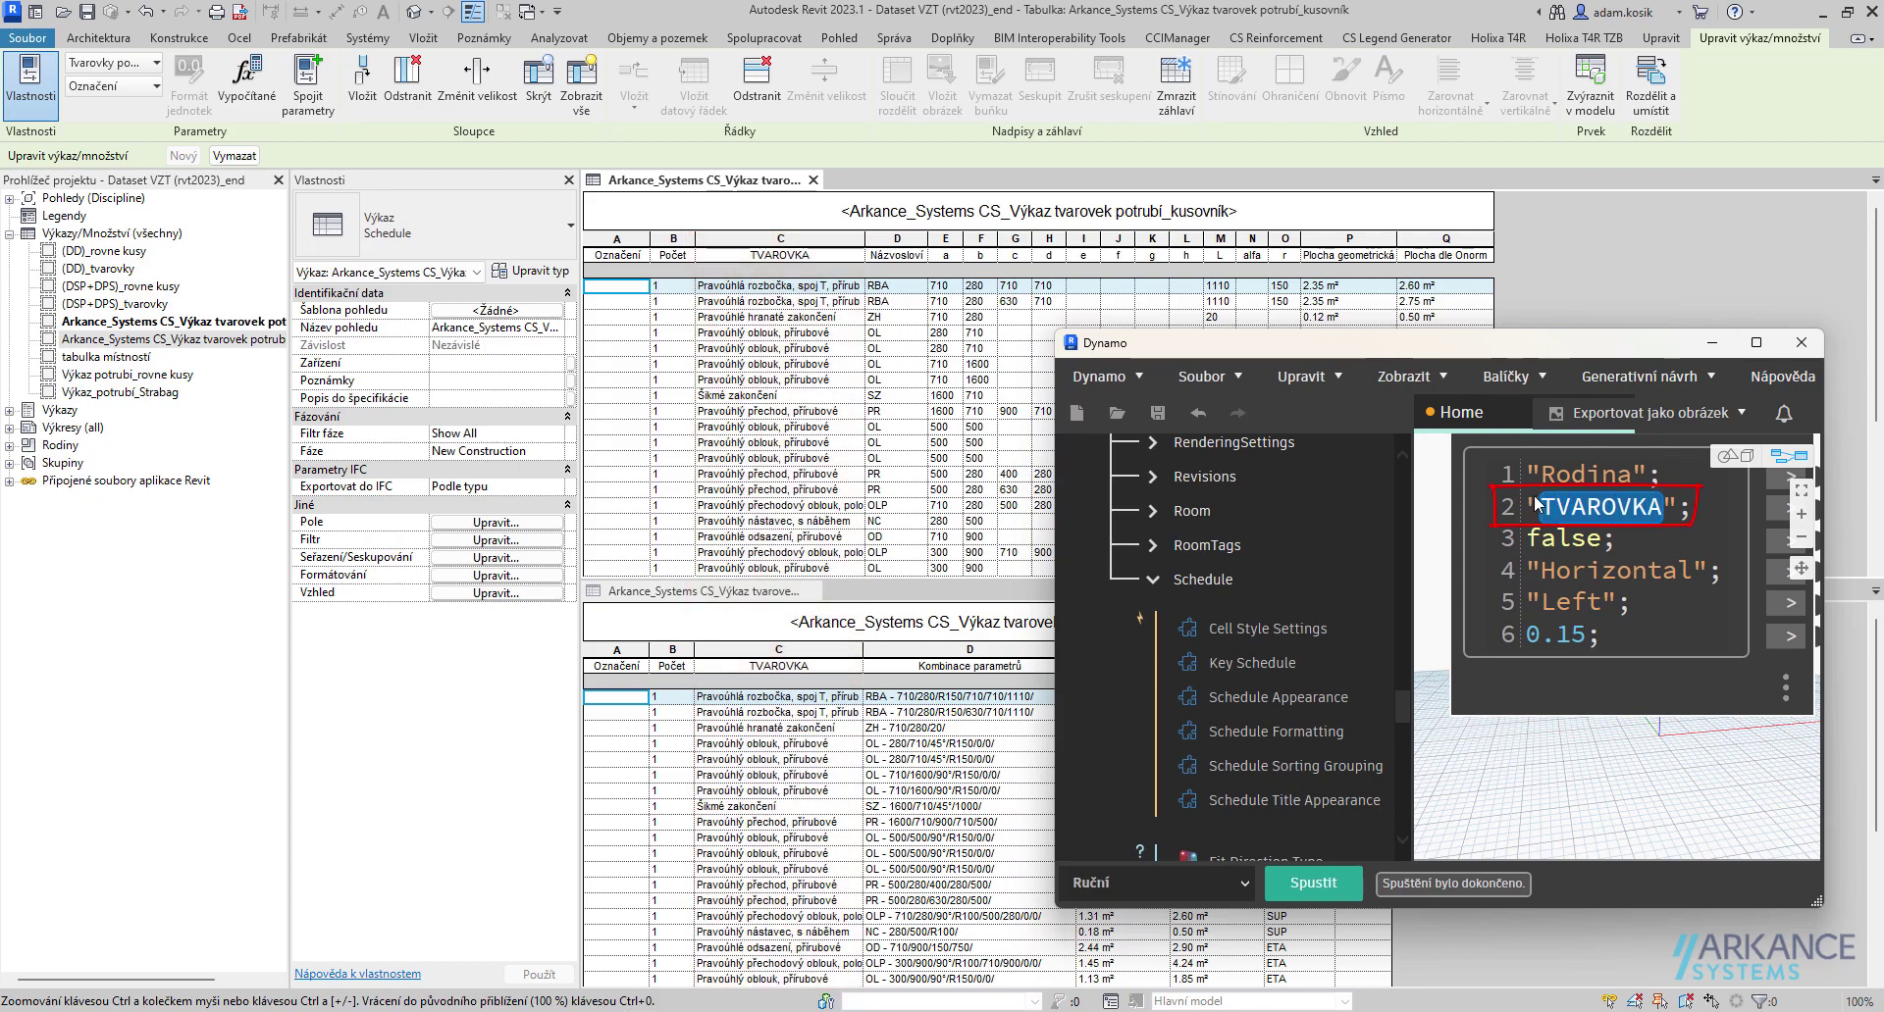
pyautogui.write('HOCI')
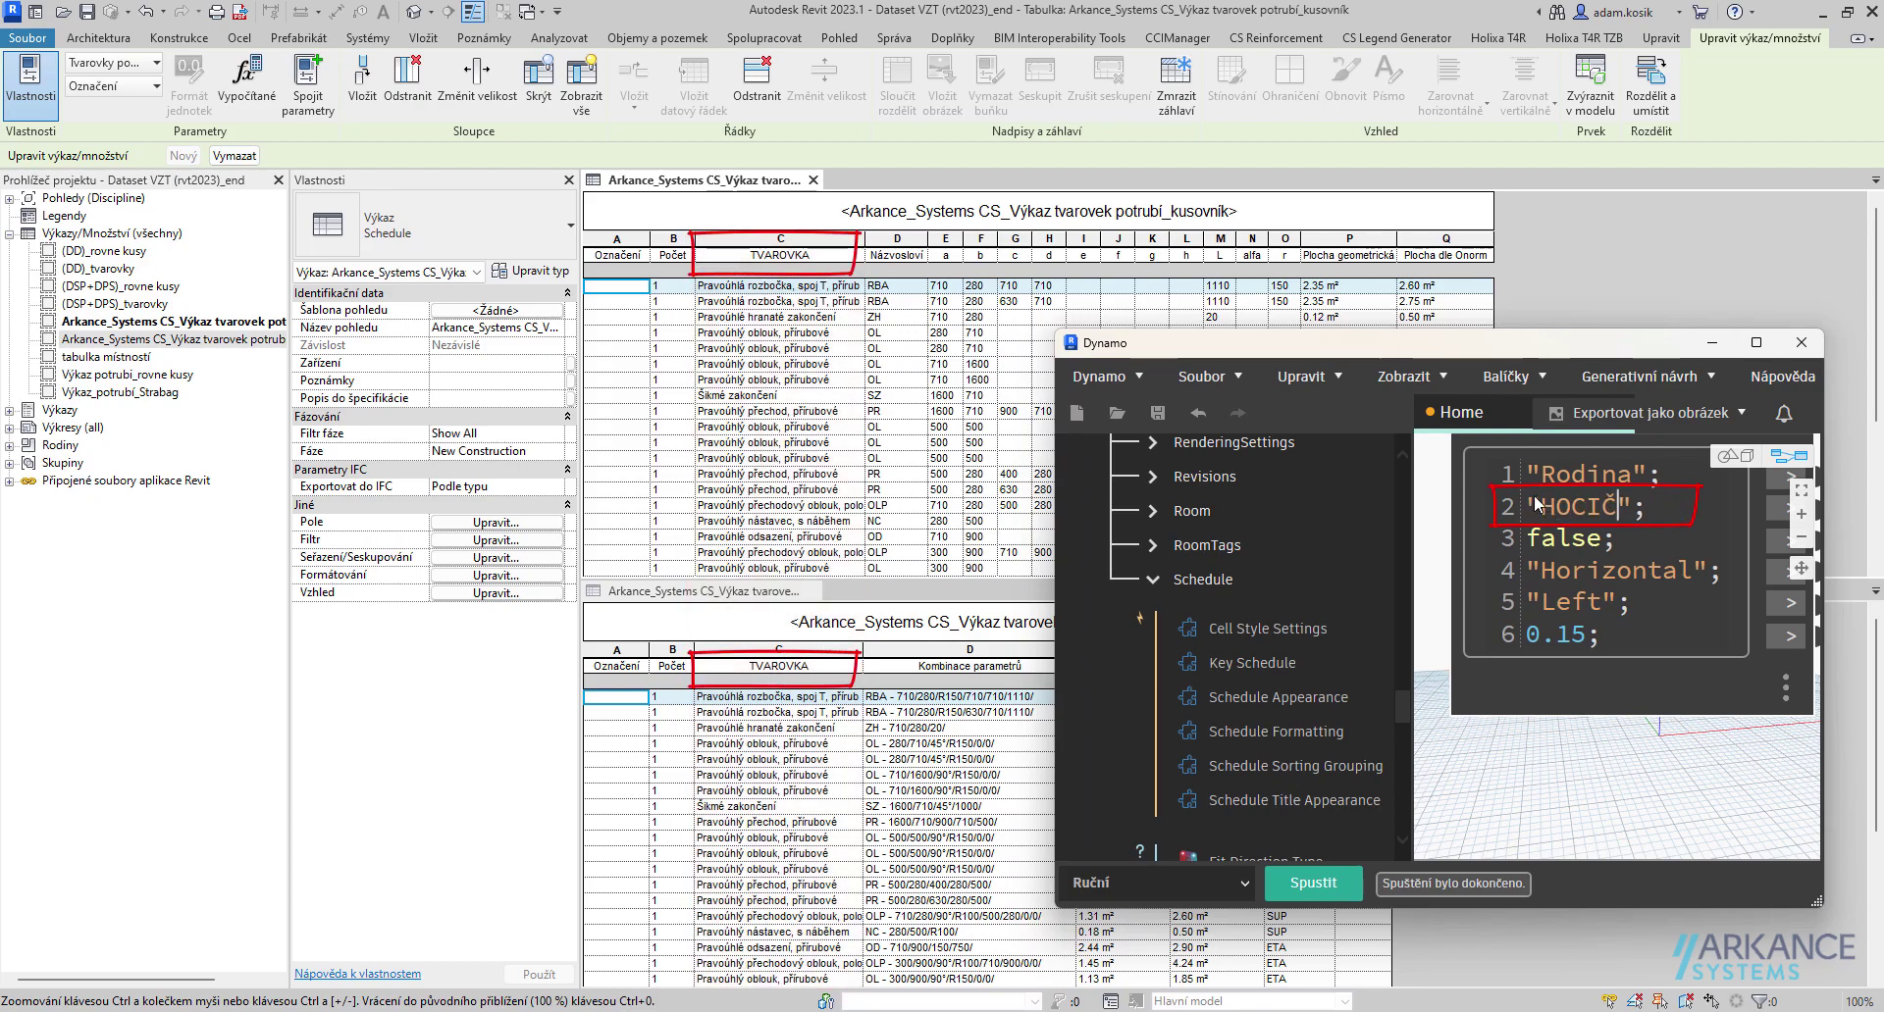
pyautogui.write('ČO')
pyautogui.click(1309, 891)
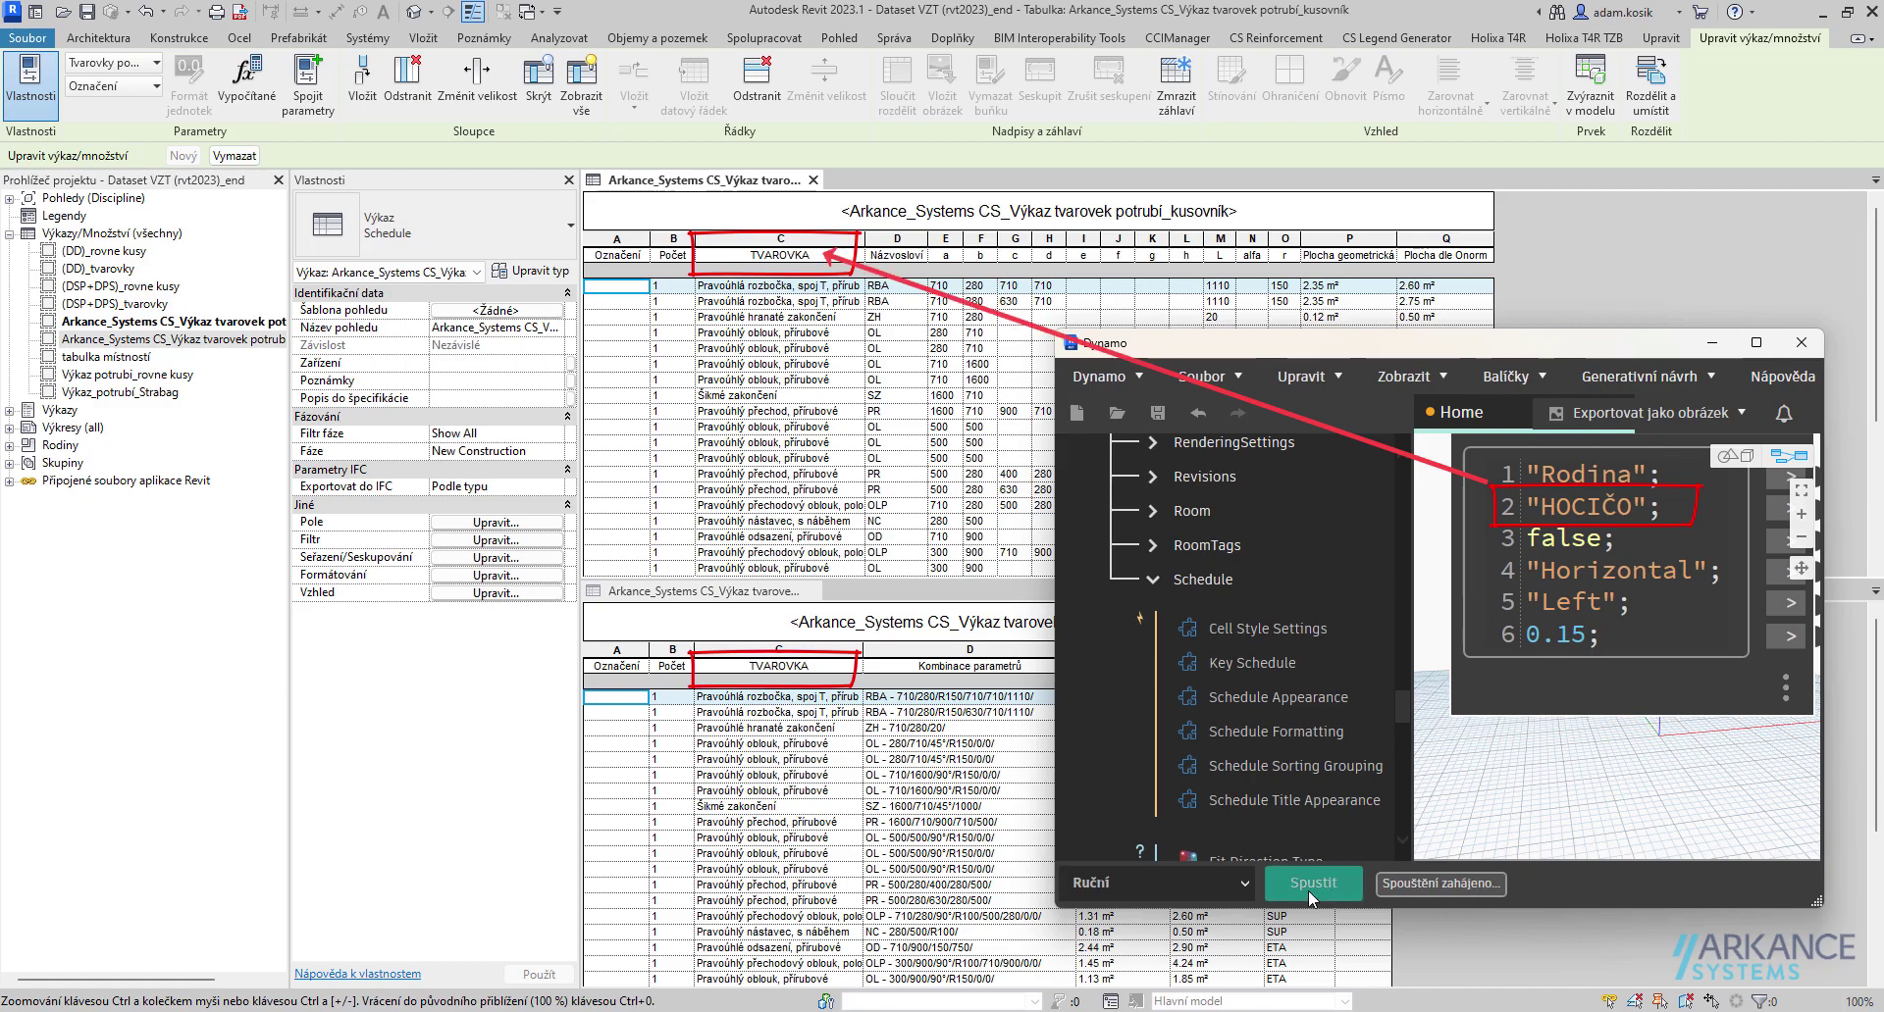